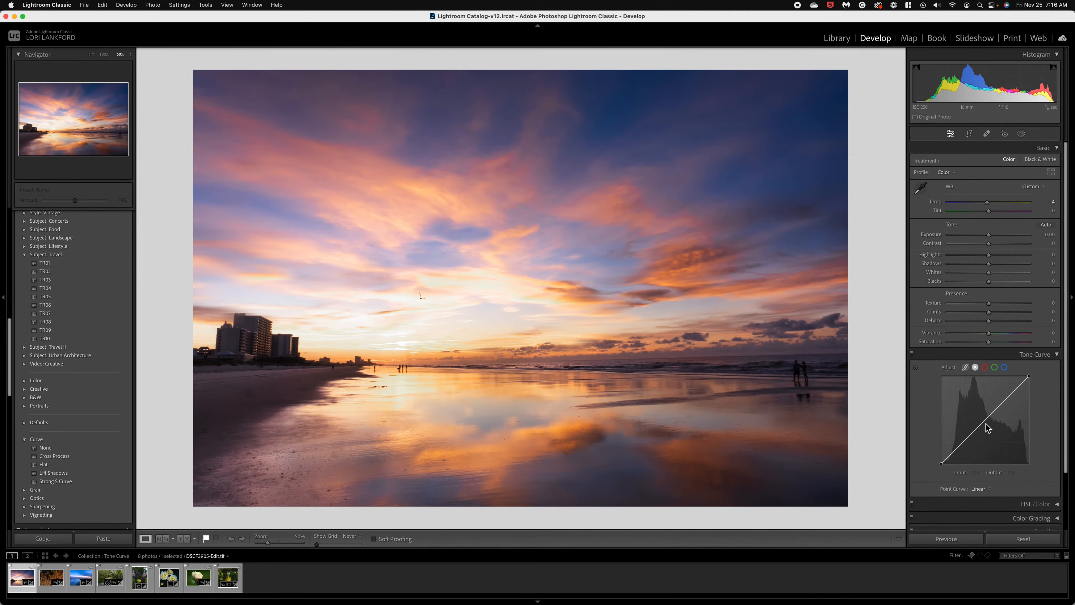
# Collapse the Basic adjustments and switch the tone curve to the parametric curve
pyautogui.click(1055, 149)
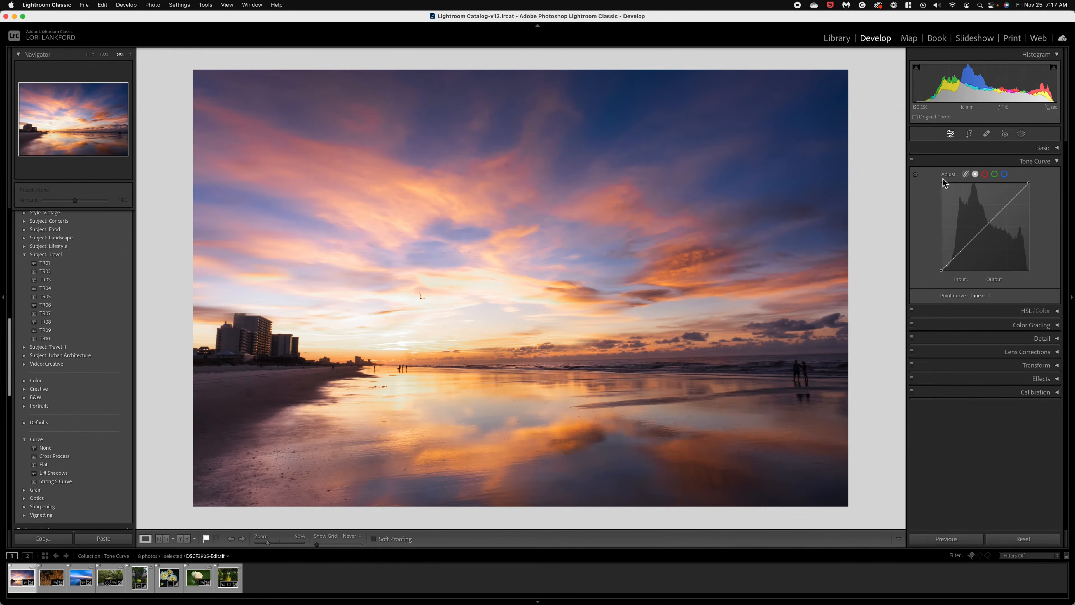
pyautogui.click(966, 174)
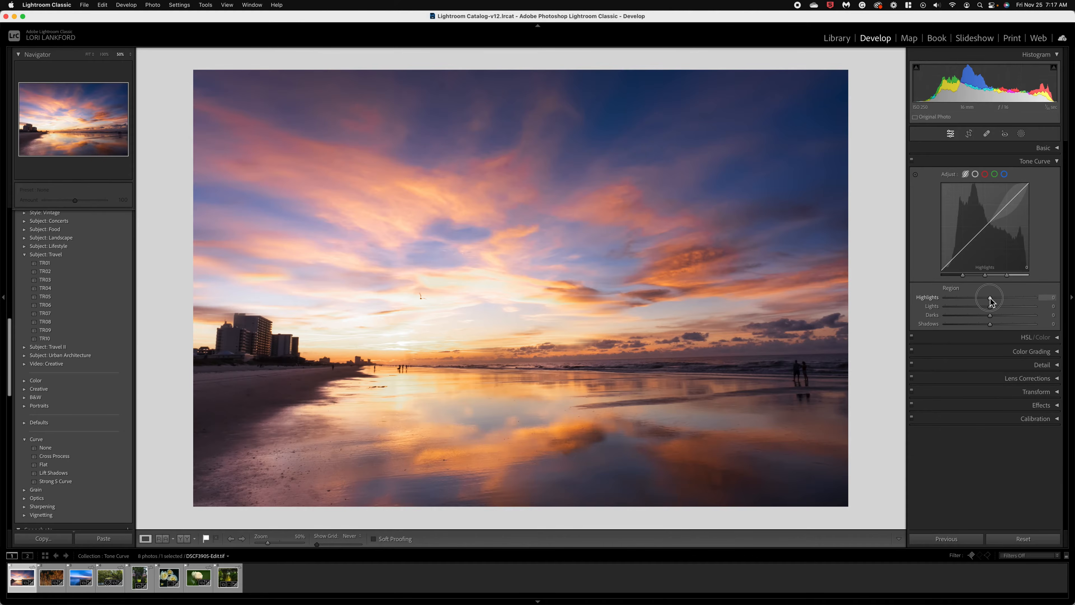
# Try Highlights and Darks at -1 on the parametric curve, and shift its shadow and highlight split points
pyautogui.moveTo(990, 299)
pyautogui.mouseDown()
pyautogui.moveTo(1019, 300)
pyautogui.moveTo(990, 294)
pyautogui.moveTo(976, 314)
pyautogui.moveTo(992, 314)
pyautogui.mouseUp()
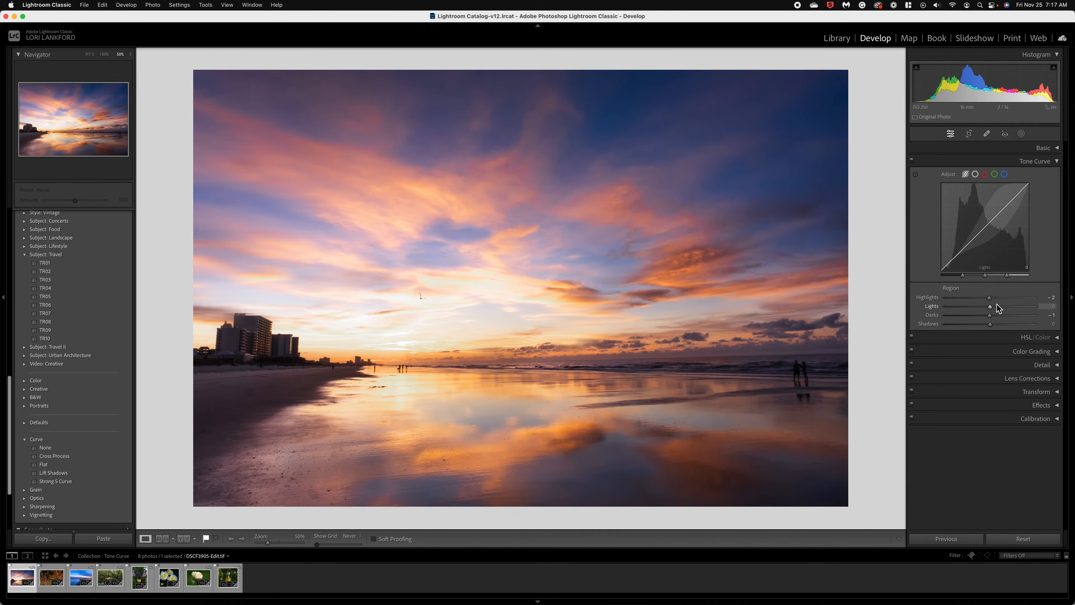
pyautogui.click(990, 297)
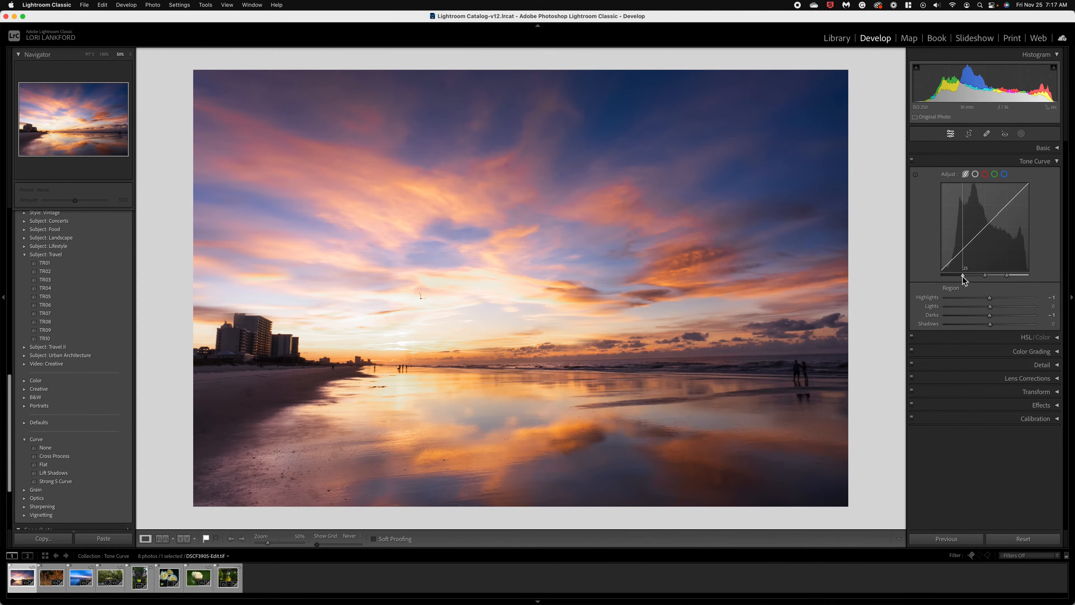
pyautogui.moveTo(962, 276); pyautogui.dragTo(1008, 276)
pyautogui.moveTo(1002, 275); pyautogui.dragTo(958, 275)
# Reset the parametric curve's region values, and reset the whole curve including its splits
pyautogui.rightClick(969, 236)
pyautogui.click(997, 255)
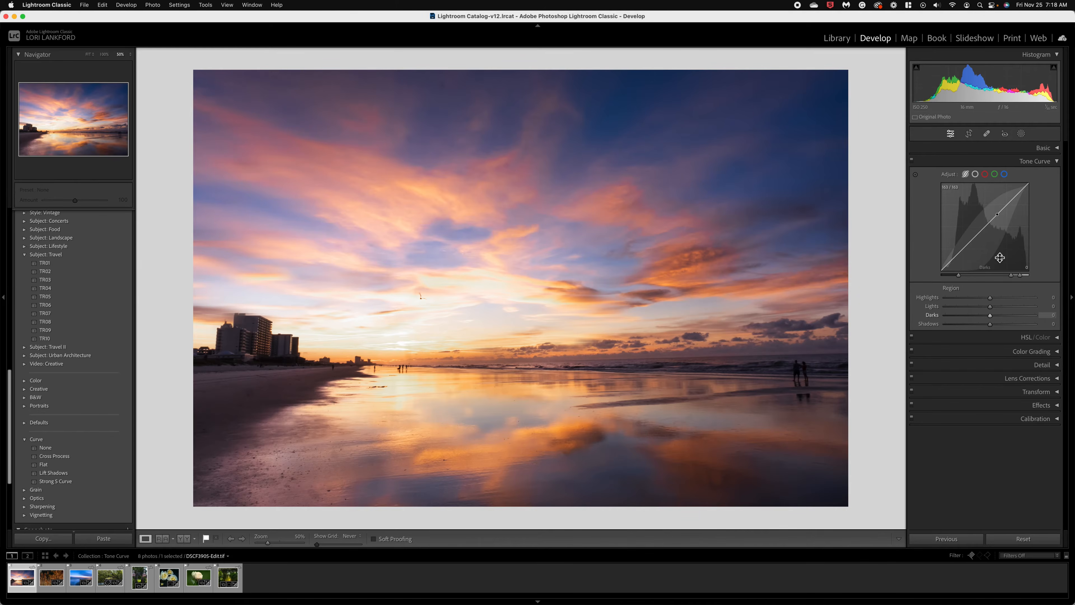
pyautogui.rightClick(1000, 257)
pyautogui.click(1014, 259)
pyautogui.rightClick(1000, 259)
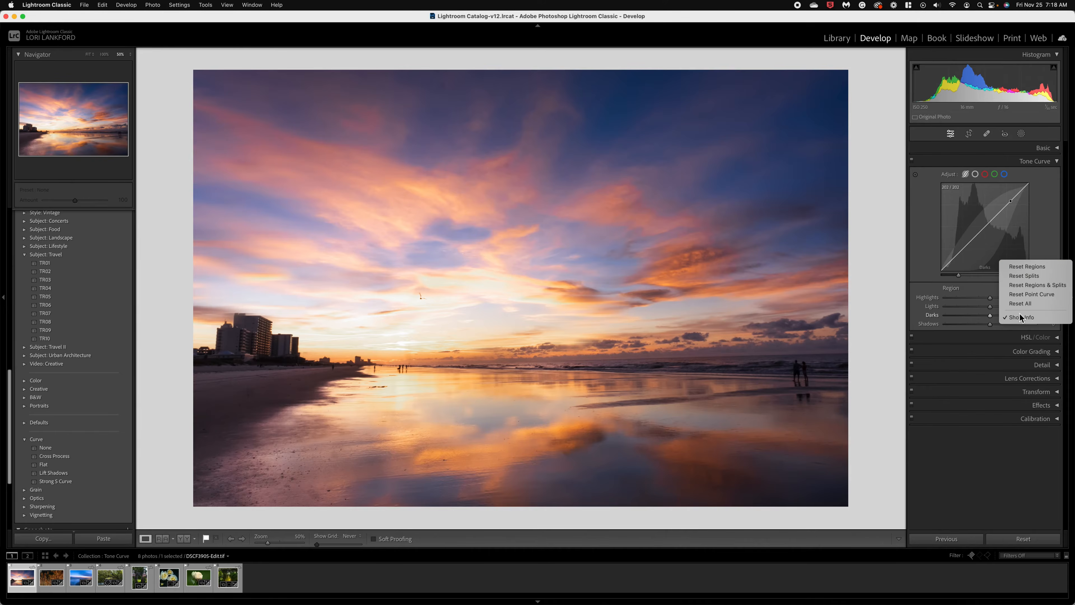
pyautogui.click(1020, 302)
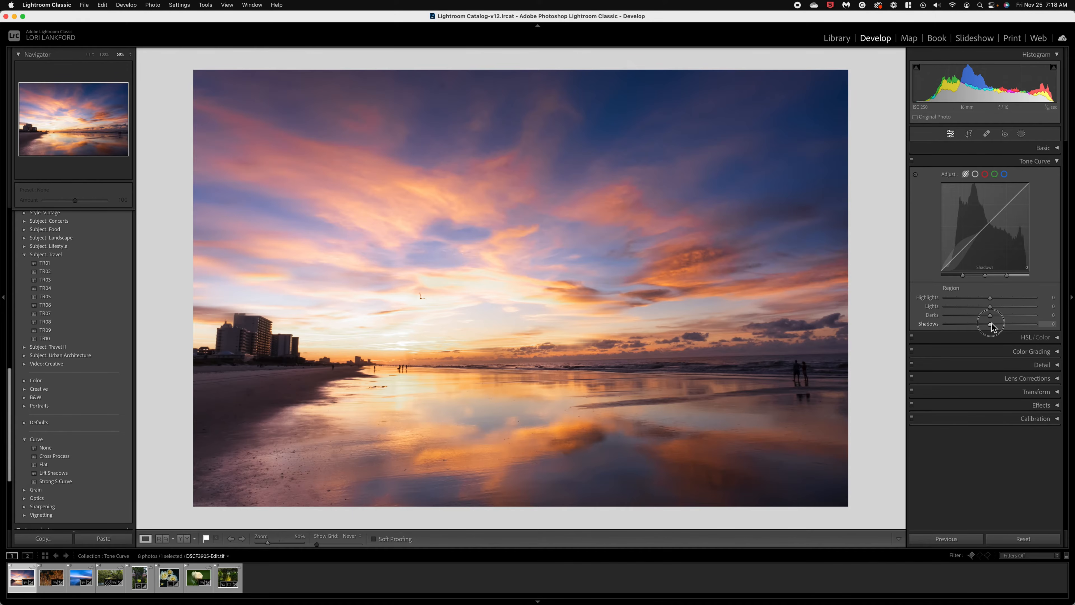
# Try darker Shadows and a shadow split moved toward the midtones on the parametric curve, and reset everything on it
pyautogui.moveTo(991, 324); pyautogui.dragTo(976, 322)
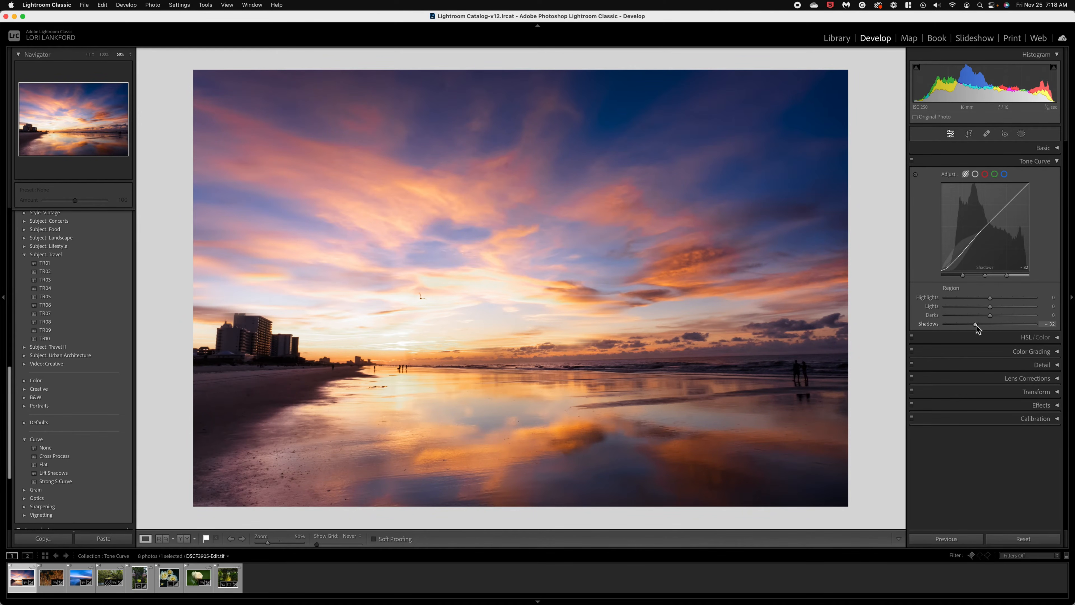
pyautogui.moveTo(975, 324)
pyautogui.mouseDown()
pyautogui.moveTo(965, 326)
pyautogui.moveTo(991, 315)
pyautogui.moveTo(968, 315)
pyautogui.moveTo(990, 323)
pyautogui.mouseUp()
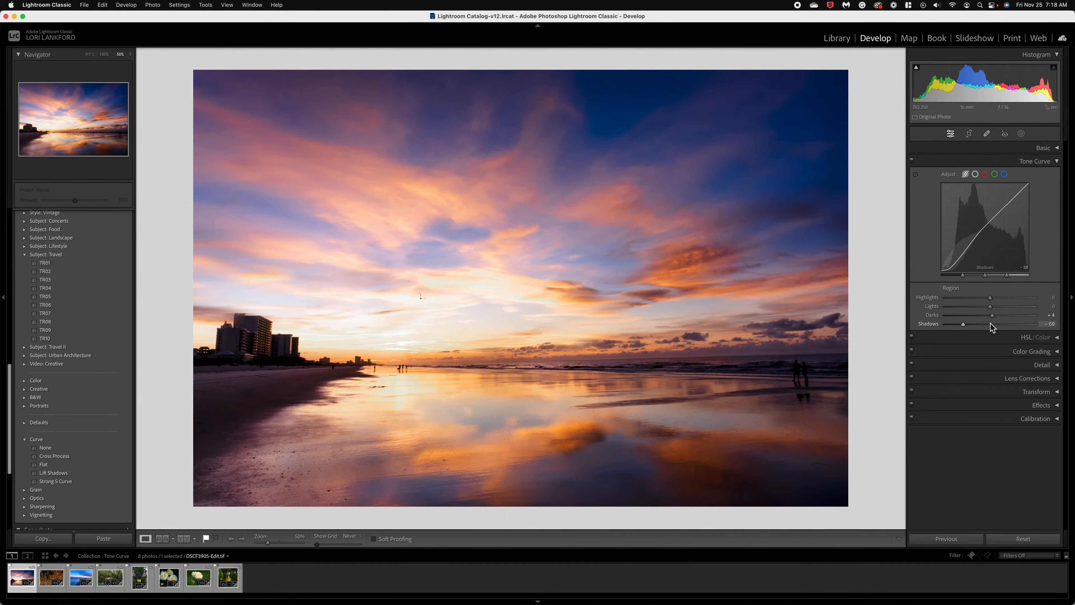
pyautogui.moveTo(963, 277); pyautogui.dragTo(992, 277)
pyautogui.moveTo(992, 315)
pyautogui.mouseDown()
pyautogui.moveTo(1006, 316)
pyautogui.moveTo(968, 315)
pyautogui.moveTo(990, 314)
pyautogui.mouseUp()
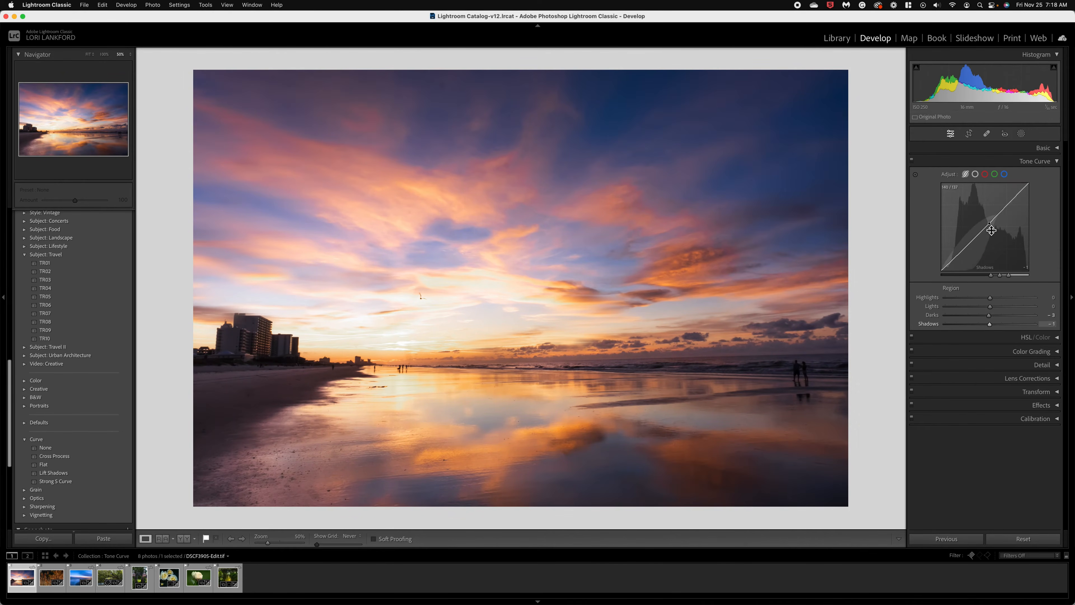
pyautogui.rightClick(991, 241)
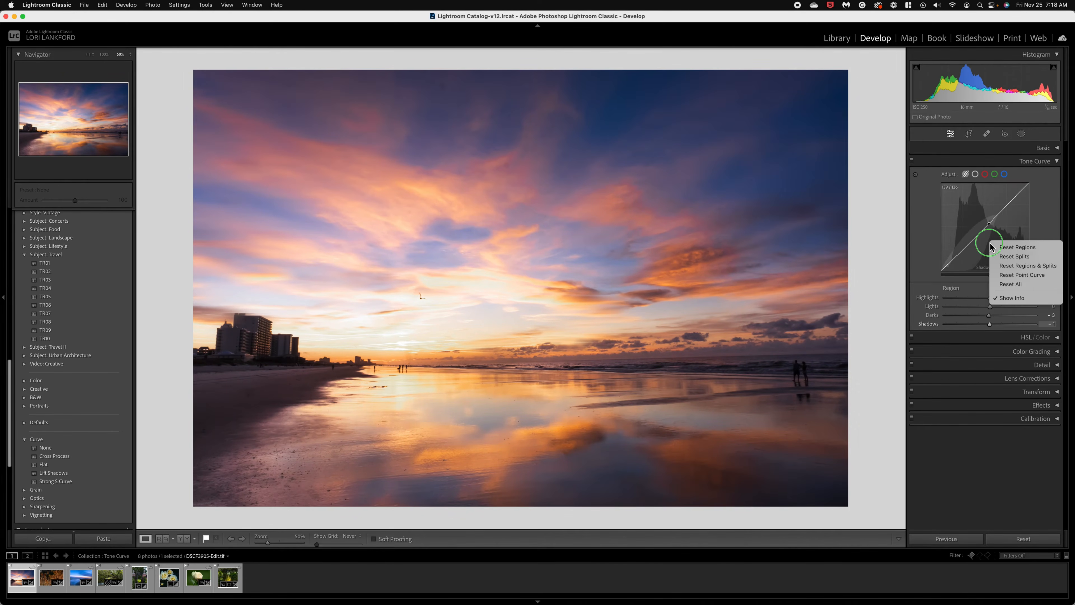
pyautogui.click(1010, 284)
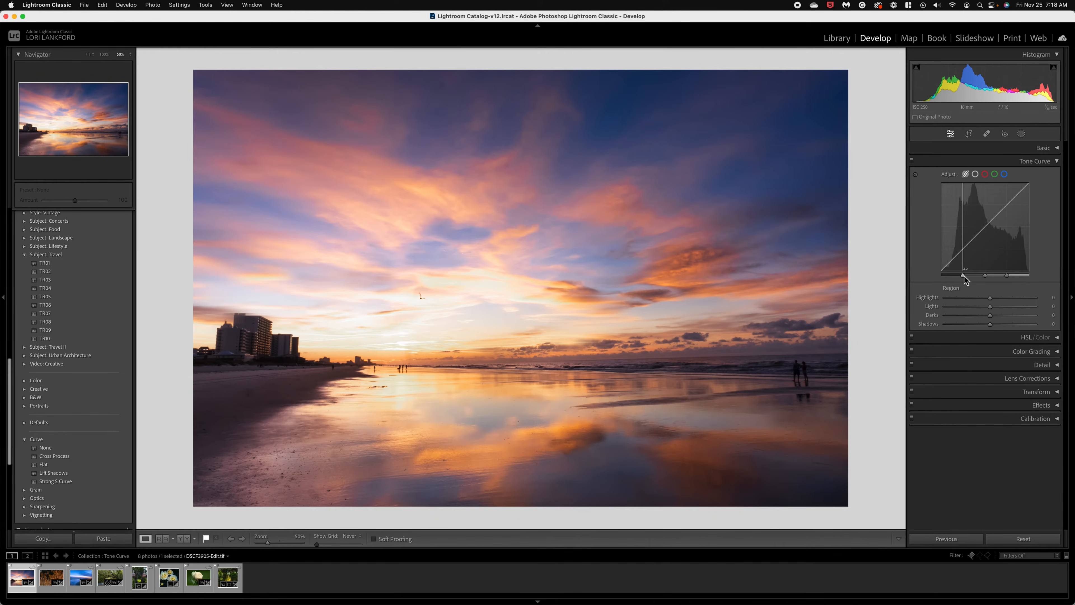
# Move the parametric curve's shadow split toward the midtones, and set Shadows to +17 and Lights to -33
pyautogui.moveTo(964, 275); pyautogui.dragTo(1024, 276)
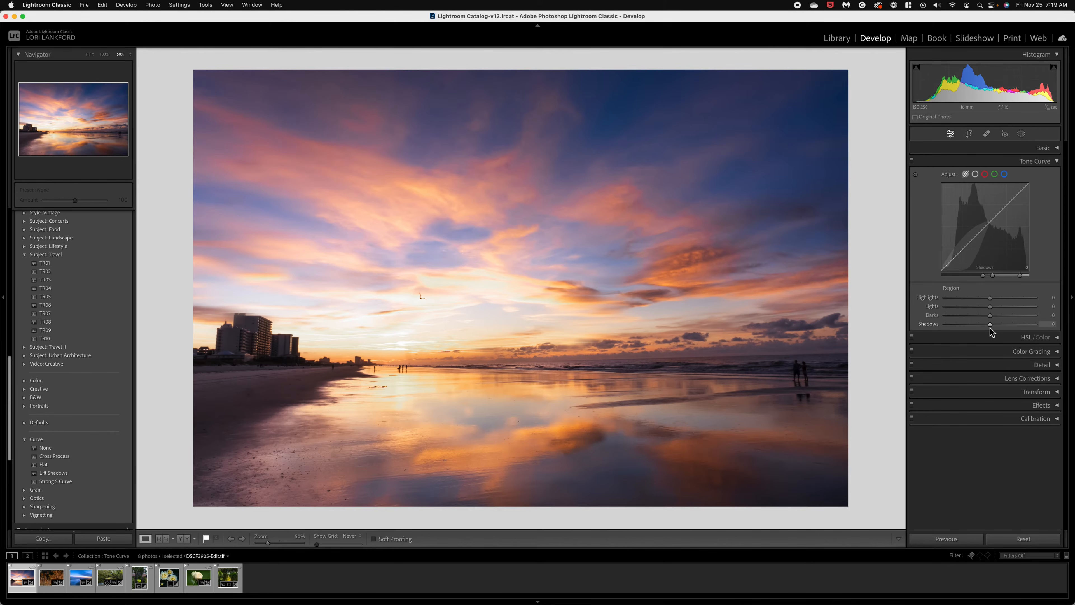
pyautogui.moveTo(993, 327); pyautogui.dragTo(997, 329)
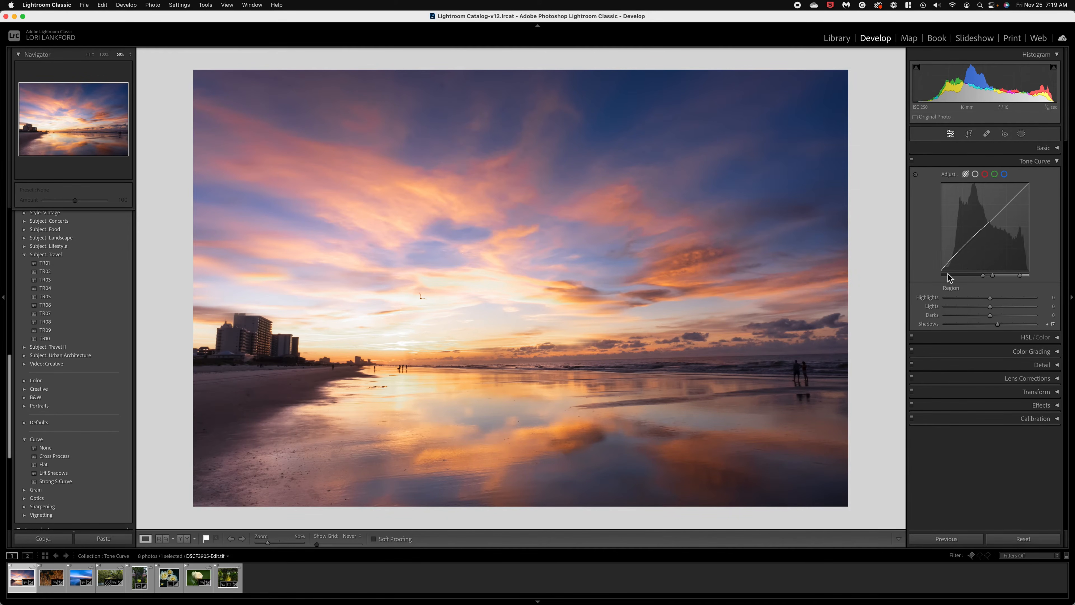
pyautogui.moveTo(985, 277)
pyautogui.moveTo(989, 306)
pyautogui.mouseDown()
pyautogui.moveTo(1002, 310)
pyautogui.moveTo(976, 308)
pyautogui.mouseUp()
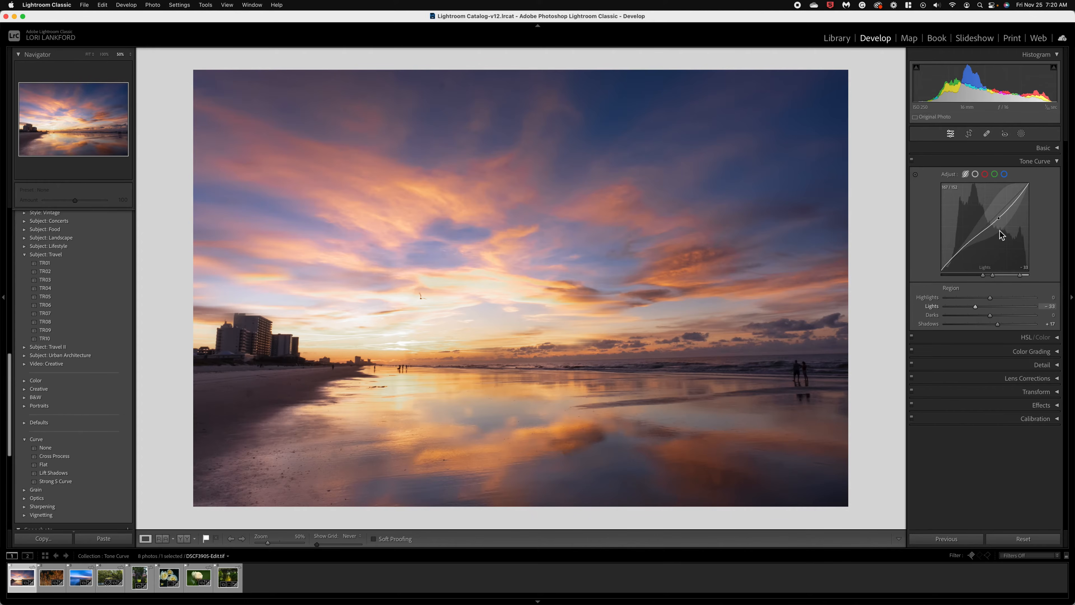
# Compare the photo before and after the parametric curve edits, examining the sky and the dark beach area
pyautogui.press('\\')
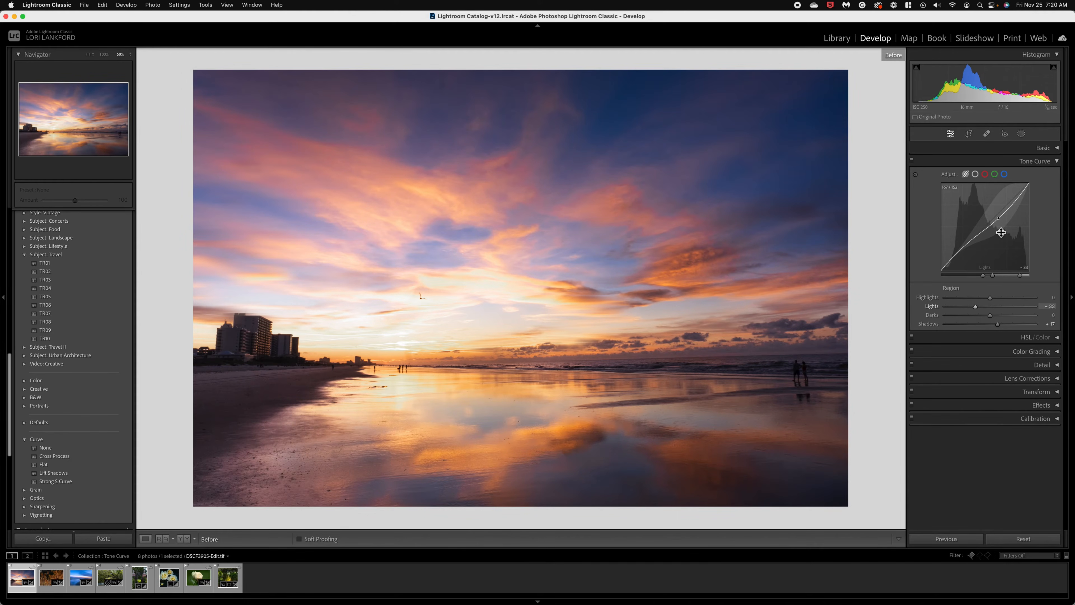
pyautogui.press('\\')
pyautogui.press('\\')
pyautogui.press('\\')
pyautogui.press('\\')
pyautogui.press('\\')
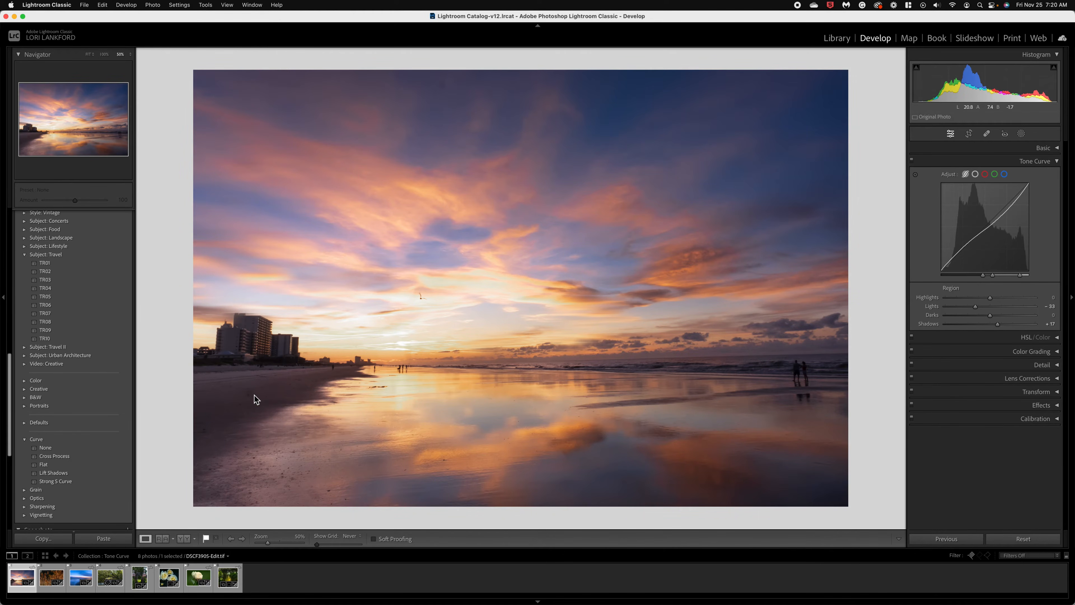
pyautogui.press('\\')
pyautogui.press('\\')
pyautogui.press('\\')
pyautogui.press('\\')
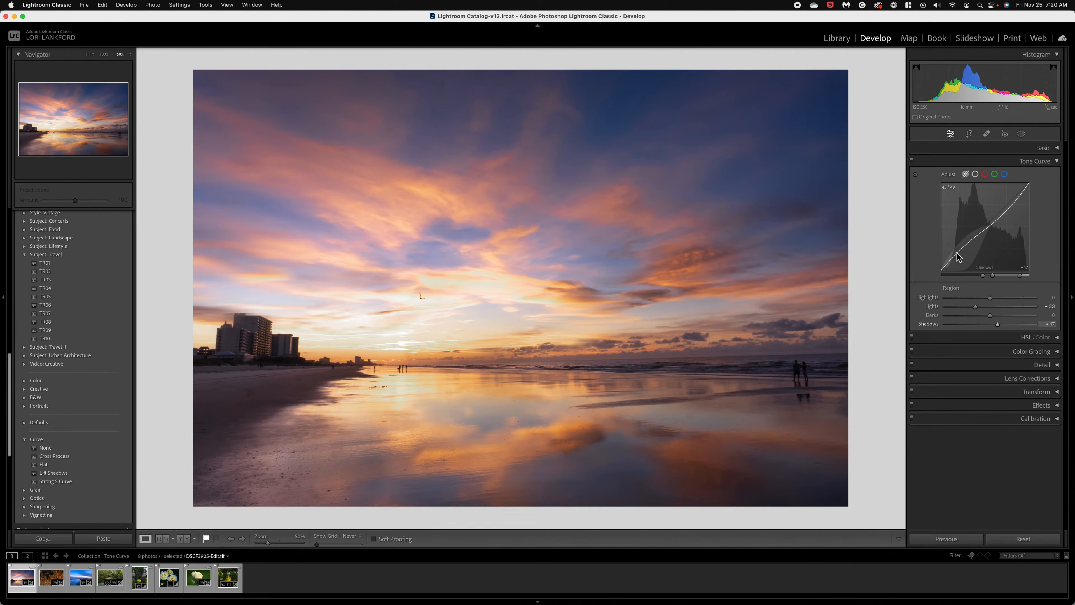
# Reset all parametric curve adjustments, including region values and splits
pyautogui.rightClick(979, 251)
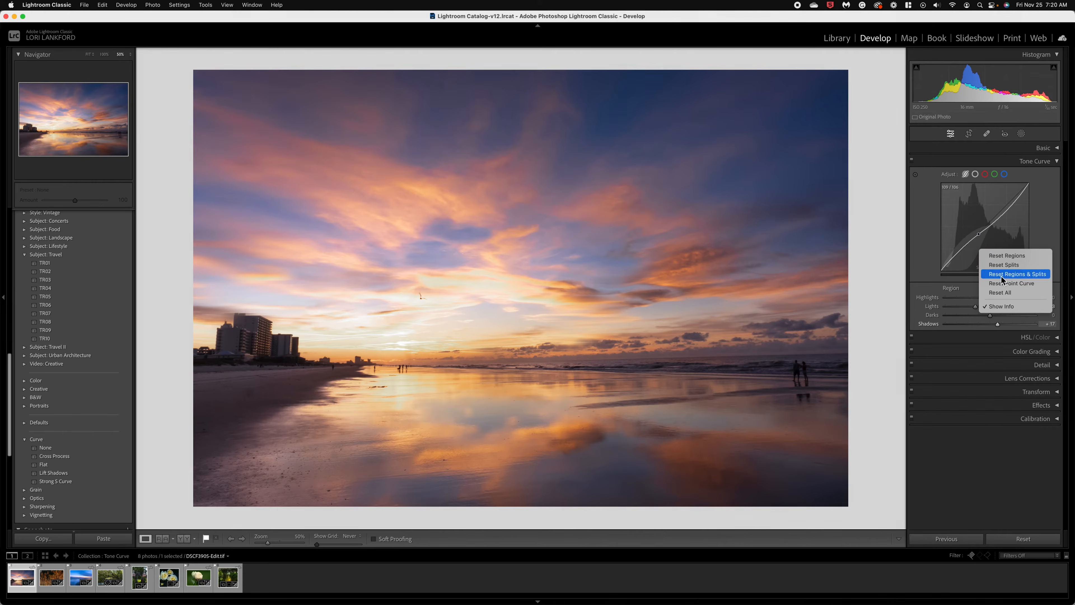
pyautogui.click(995, 293)
pyautogui.rightClick(996, 242)
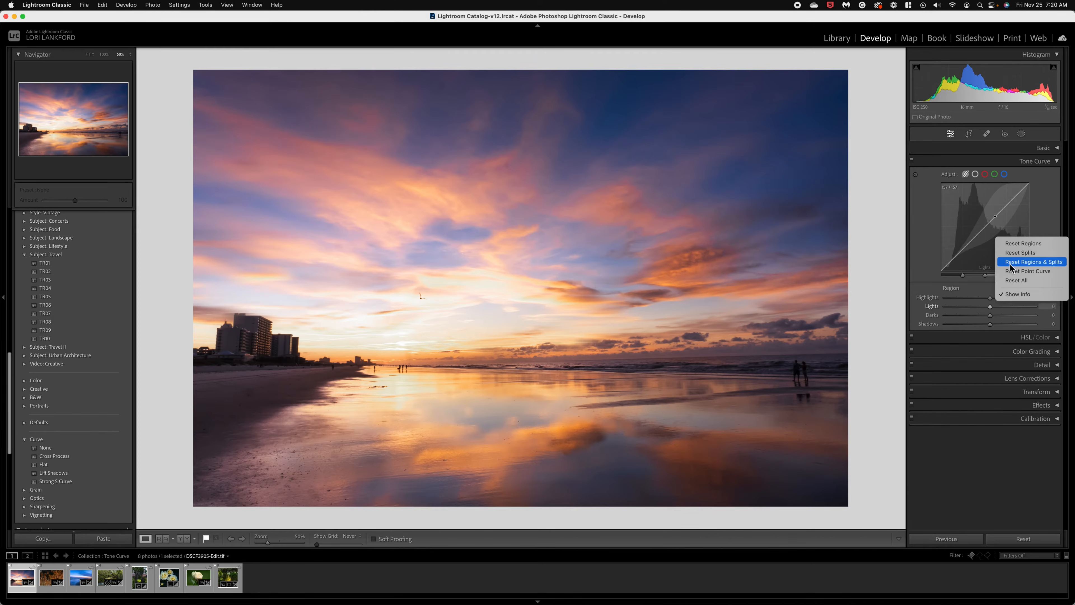
pyautogui.click(980, 260)
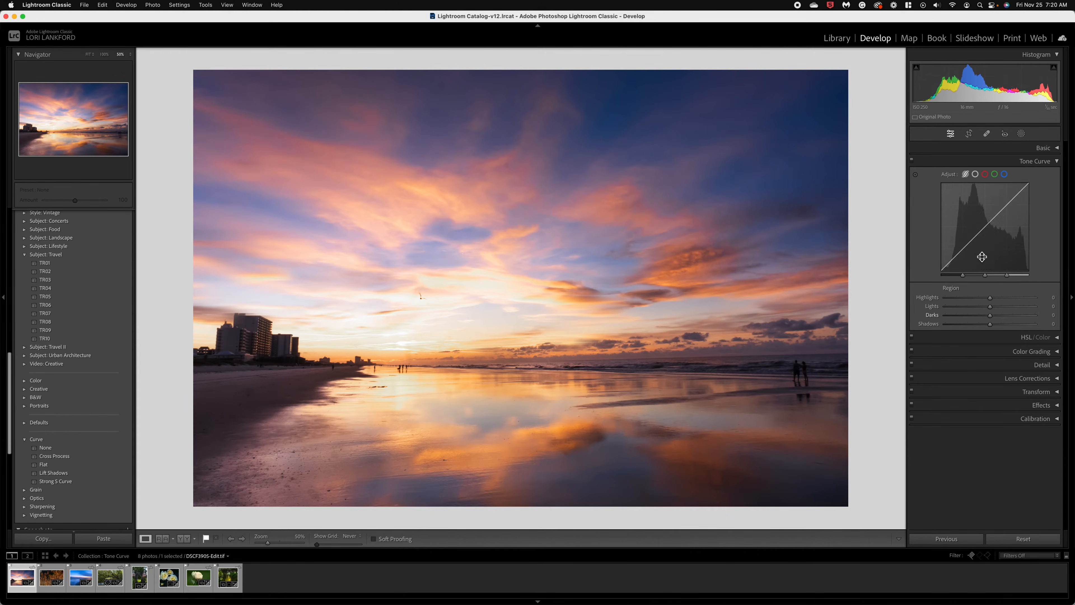
# Switch to the point curve and raise a shadow point to input 61, output 77
pyautogui.click(976, 174)
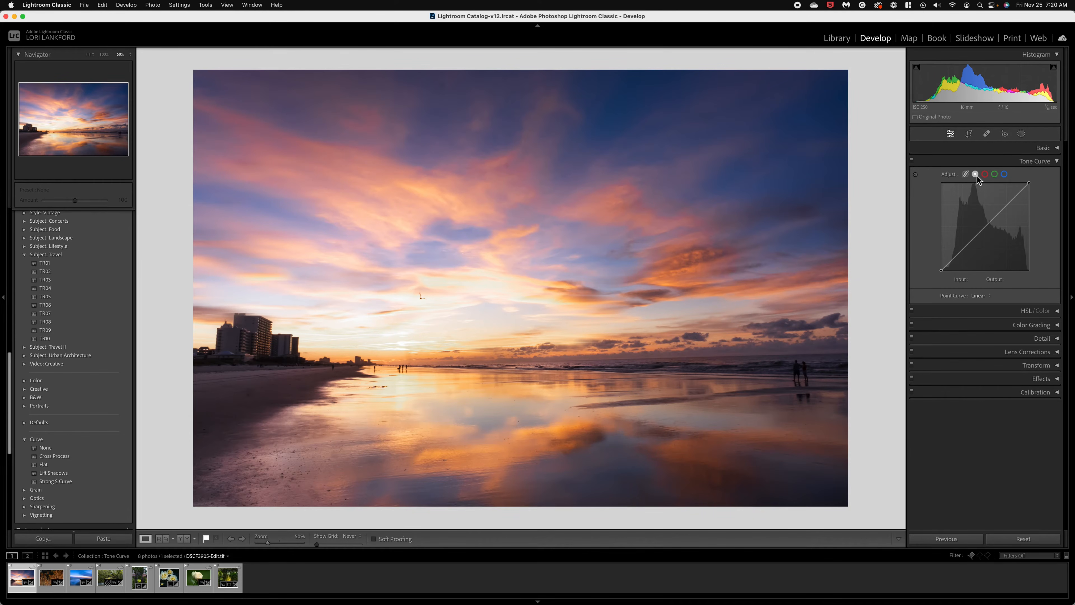
pyautogui.click(964, 247)
pyautogui.moveTo(964, 247); pyautogui.dragTo(963, 244)
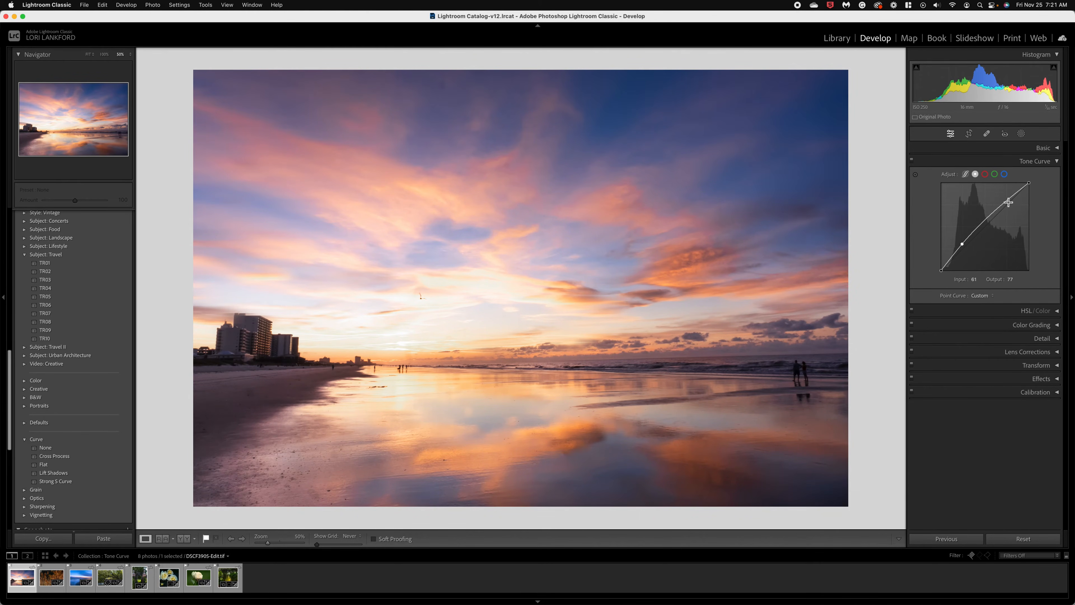
# Reshape the upper point curve by trying a highlight point at 196/172, adding a midtone point, and placing a highlight point at 208/218
pyautogui.moveTo(1009, 206); pyautogui.dragTo(1010, 215)
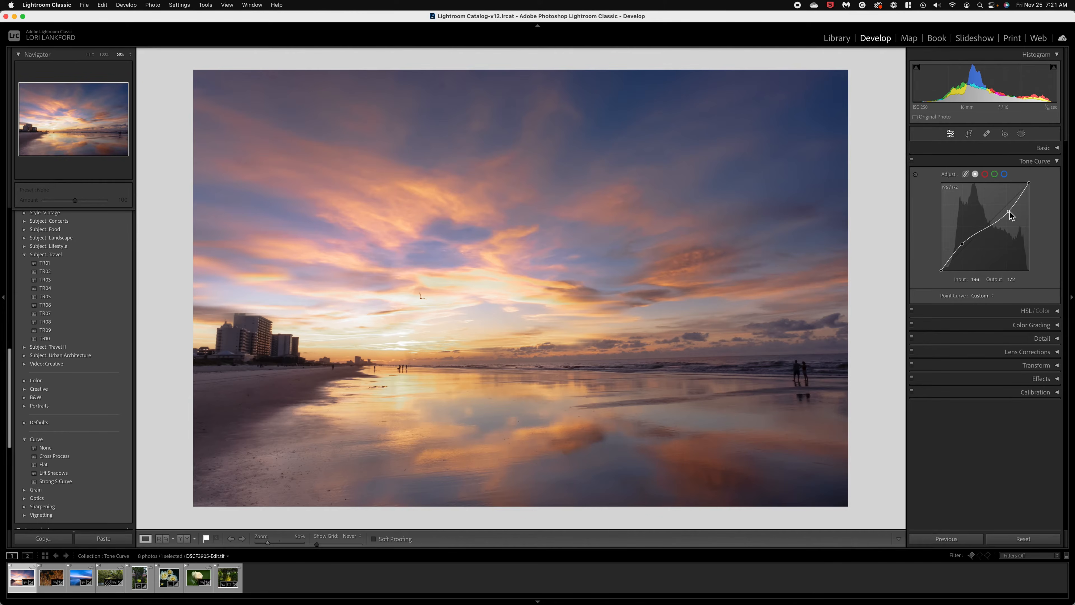
pyautogui.moveTo(1030, 187); pyautogui.dragTo(1028, 182)
pyautogui.moveTo(987, 225); pyautogui.dragTo(1014, 196)
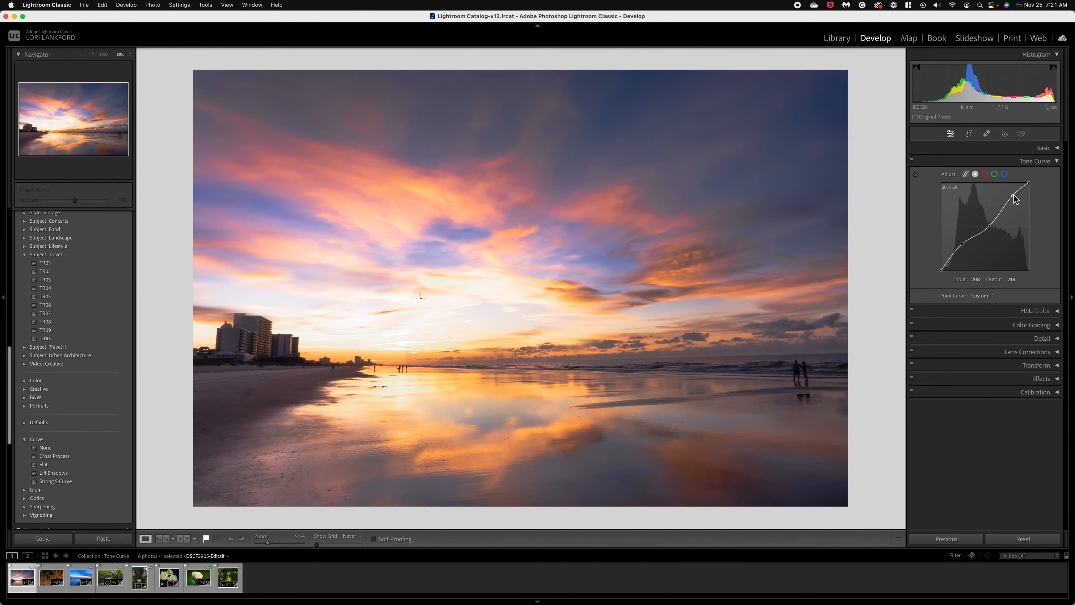
# Refine the point curve with a deep-shadow point and the midtone point at input 151, output 146, and compare with the before view
pyautogui.click(951, 257)
pyautogui.moveTo(952, 260); pyautogui.dragTo(952, 258)
pyautogui.click(962, 245)
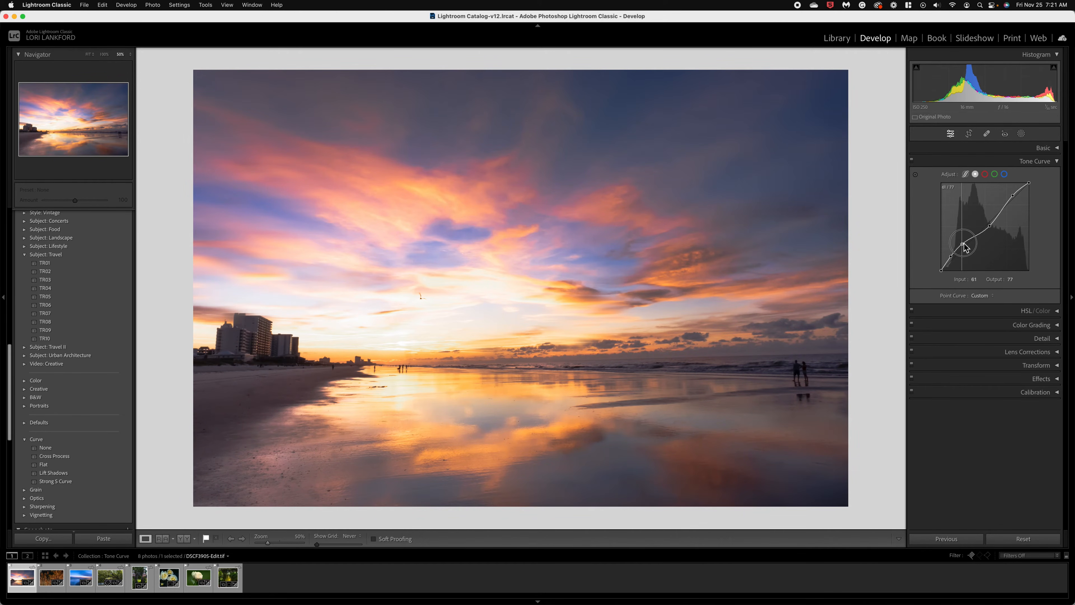
pyautogui.moveTo(964, 244); pyautogui.dragTo(995, 224)
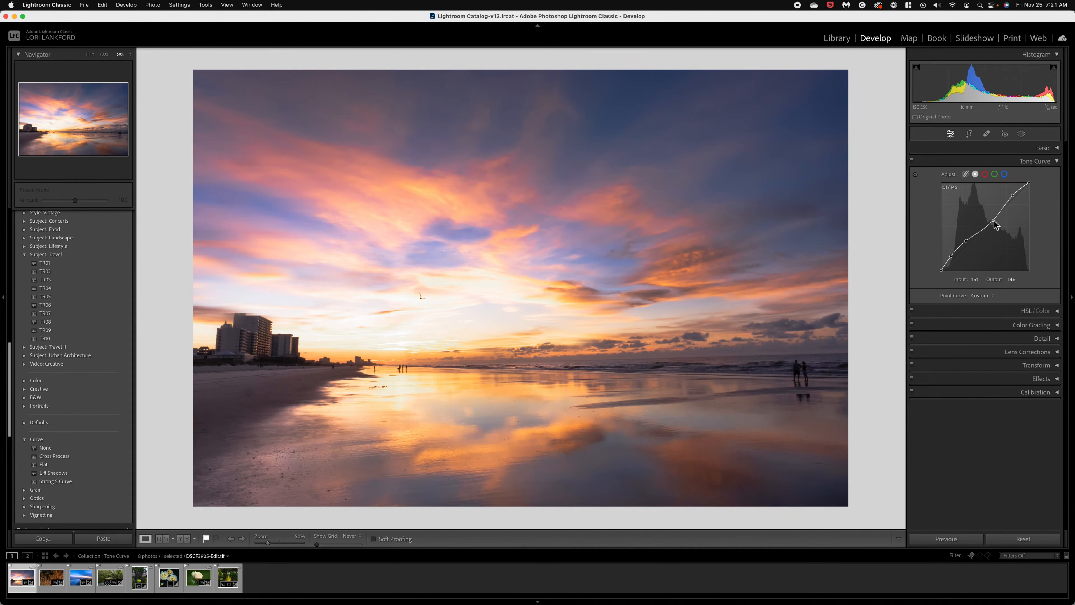
pyautogui.press('\\')
pyautogui.press('\\')
pyautogui.press('\\')
pyautogui.press('\\')
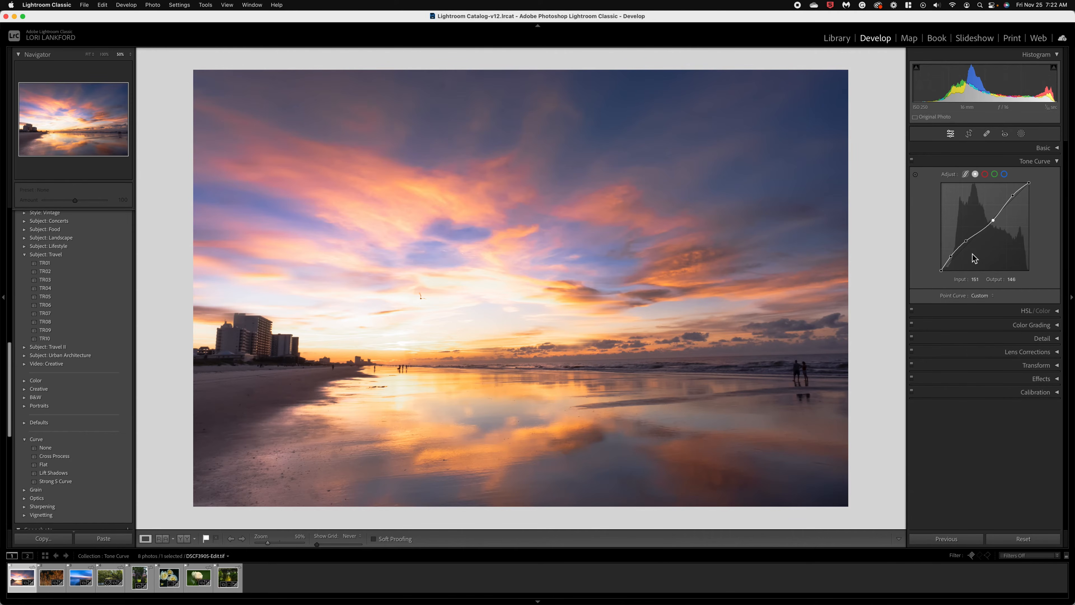
# Try red channel curve points at input 196, output 204 and input 61, output 37, and compare with the before view
pyautogui.click(987, 176)
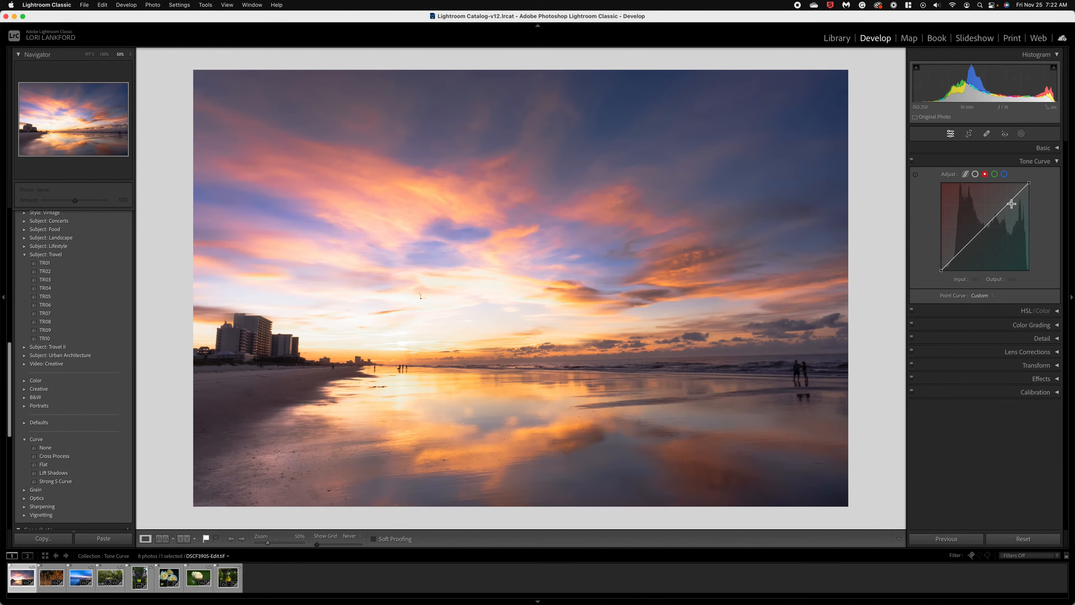
pyautogui.moveTo(1008, 204); pyautogui.dragTo(1009, 200)
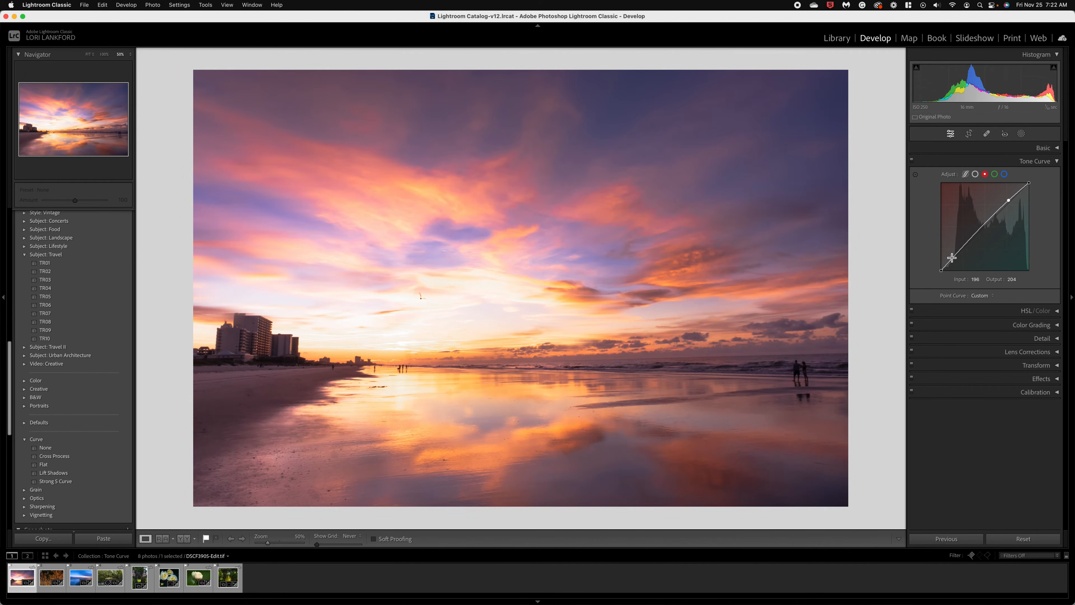
pyautogui.click(960, 251)
pyautogui.moveTo(959, 251); pyautogui.dragTo(963, 260)
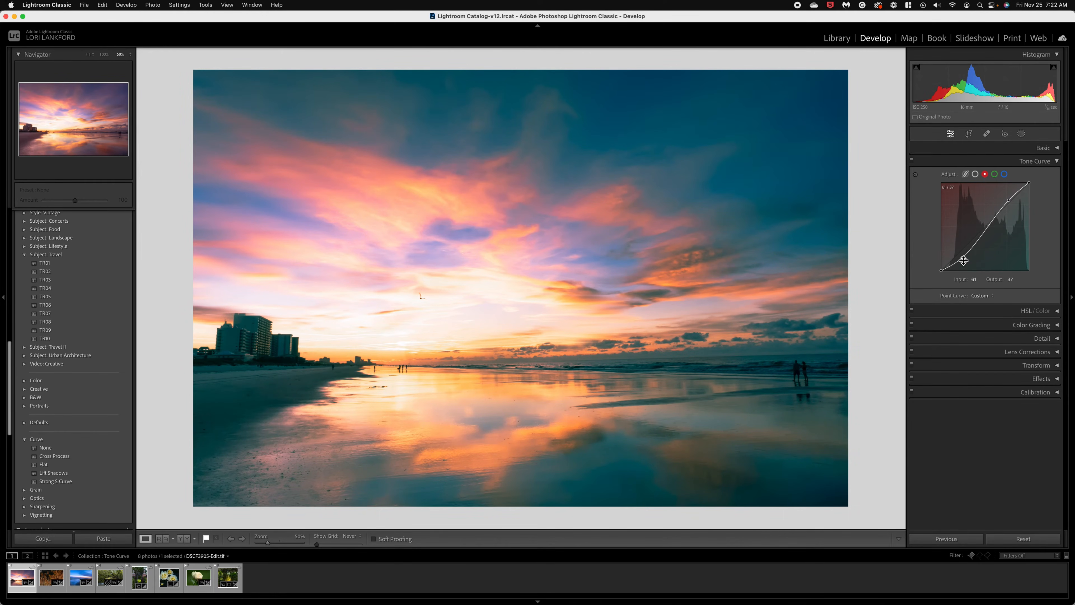
pyautogui.press('\\')
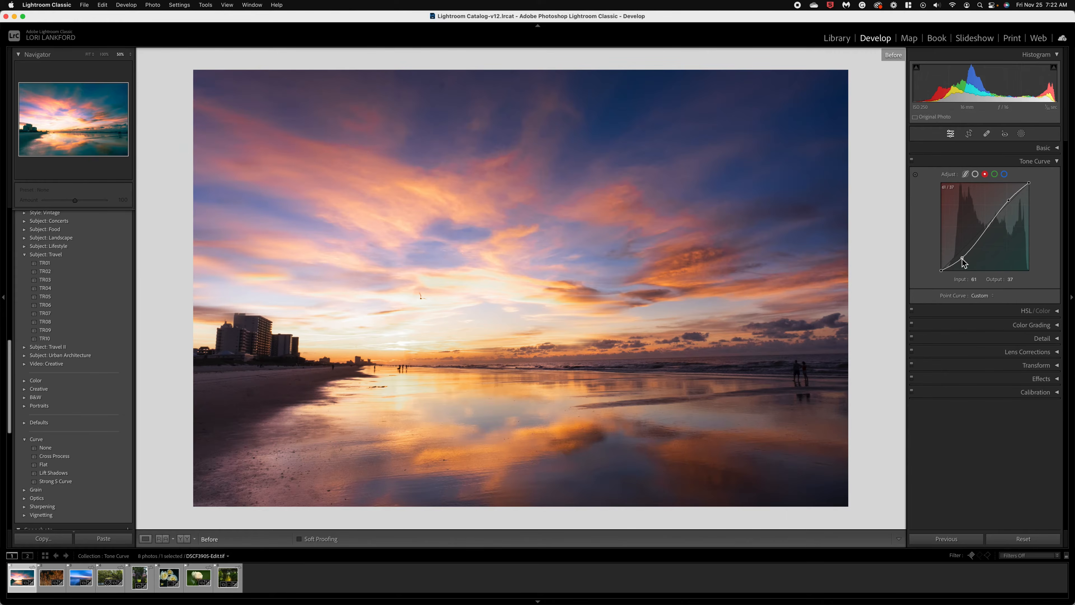
pyautogui.press('\\')
pyautogui.press('\\')
pyautogui.press('\\')
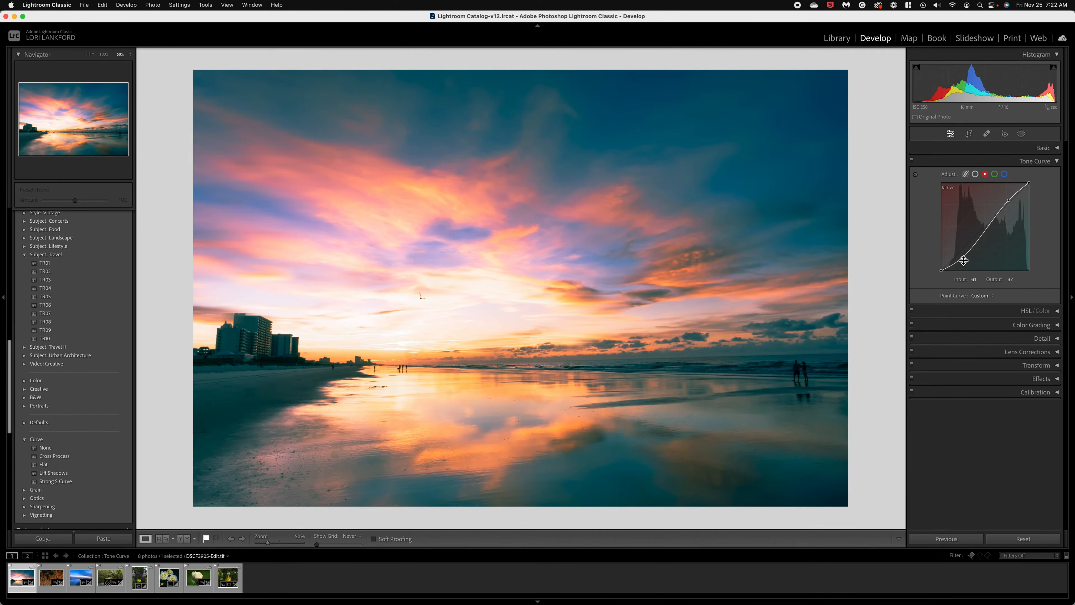
# Reset the red channel curve and switch to the green channel curve
pyautogui.rightClick(1001, 246)
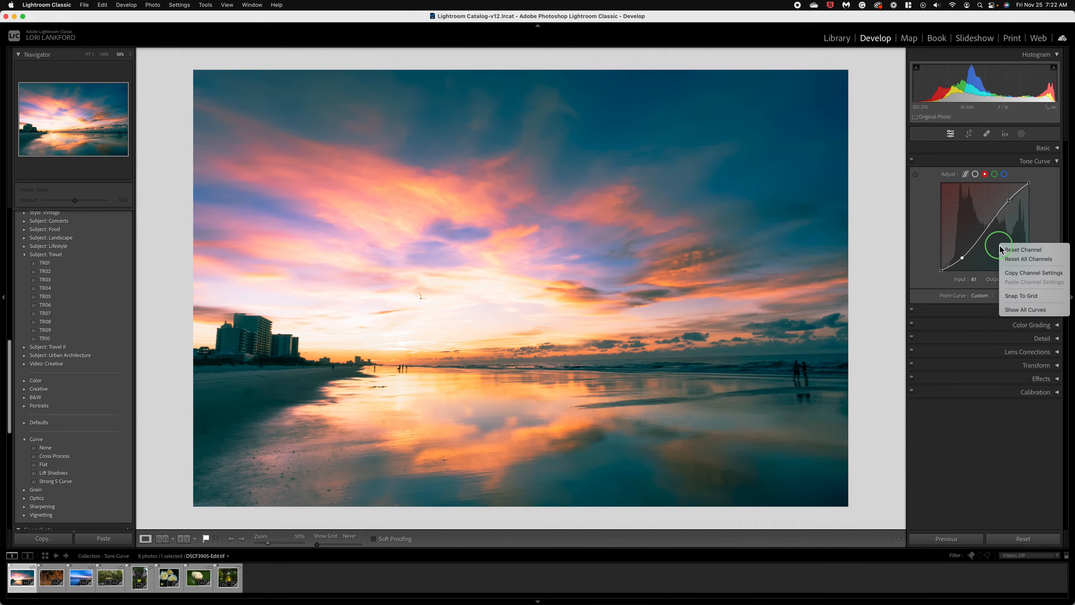
pyautogui.click(1016, 249)
pyautogui.click(995, 174)
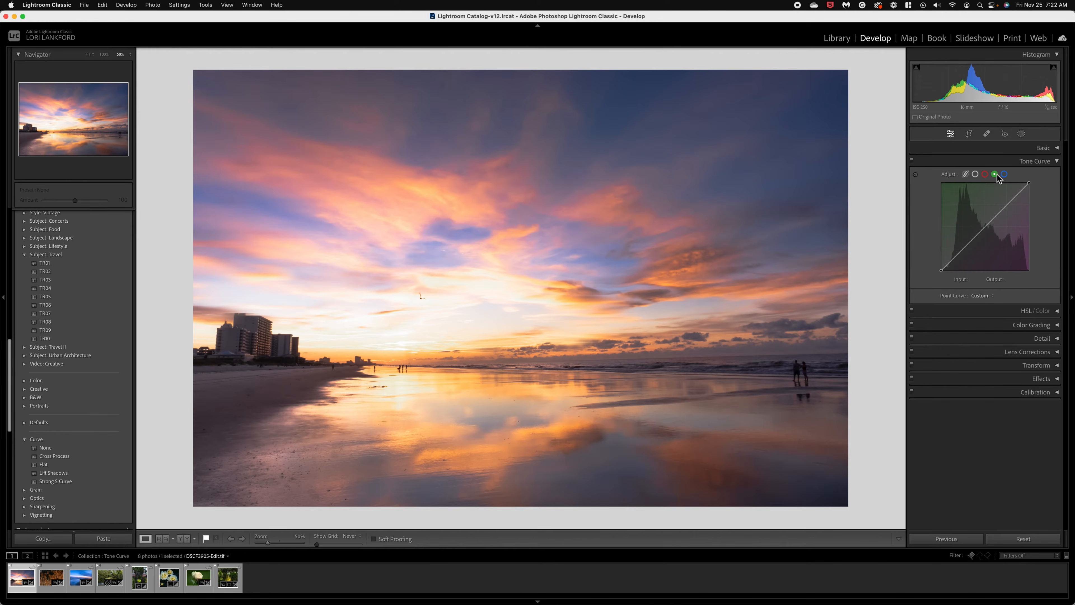
# Try a raised shadow point and a highlight point at input 207, output 188 on the green channel curve, and reset the channel
pyautogui.click(1012, 200)
pyautogui.moveTo(1012, 199); pyautogui.dragTo(1012, 202)
pyautogui.moveTo(962, 253); pyautogui.dragTo(953, 257)
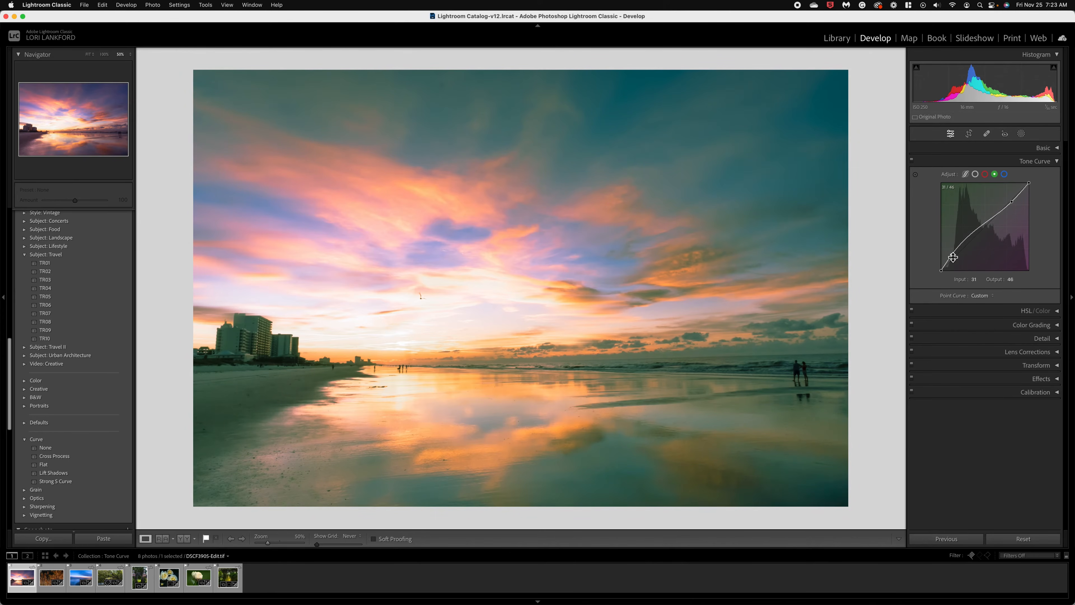
pyautogui.moveTo(1011, 202); pyautogui.dragTo(1013, 206)
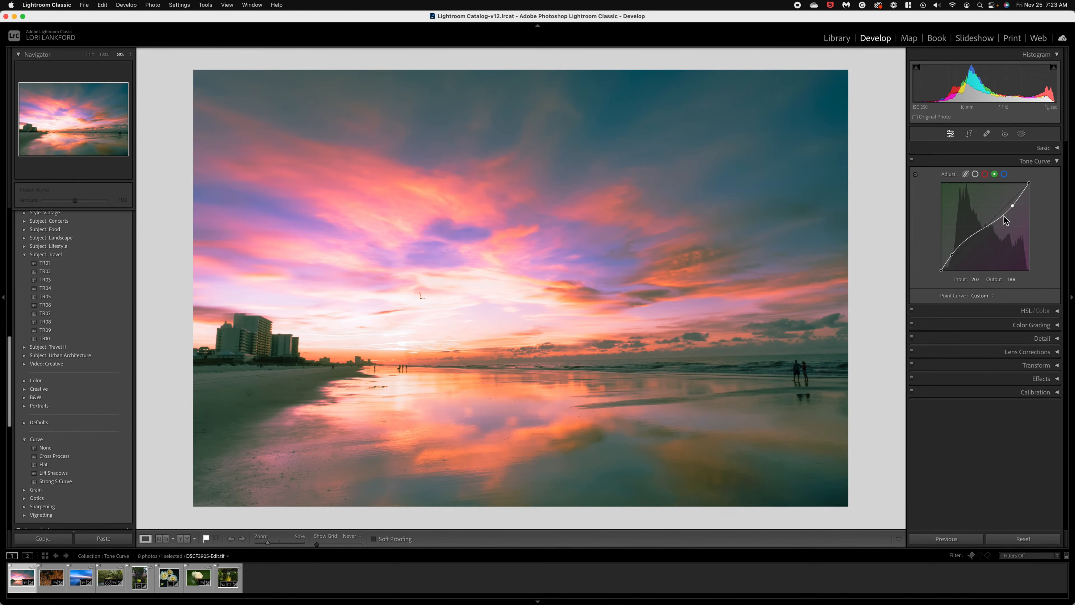
pyautogui.moveTo(1004, 217); pyautogui.dragTo(1002, 216)
pyautogui.rightClick(1002, 216)
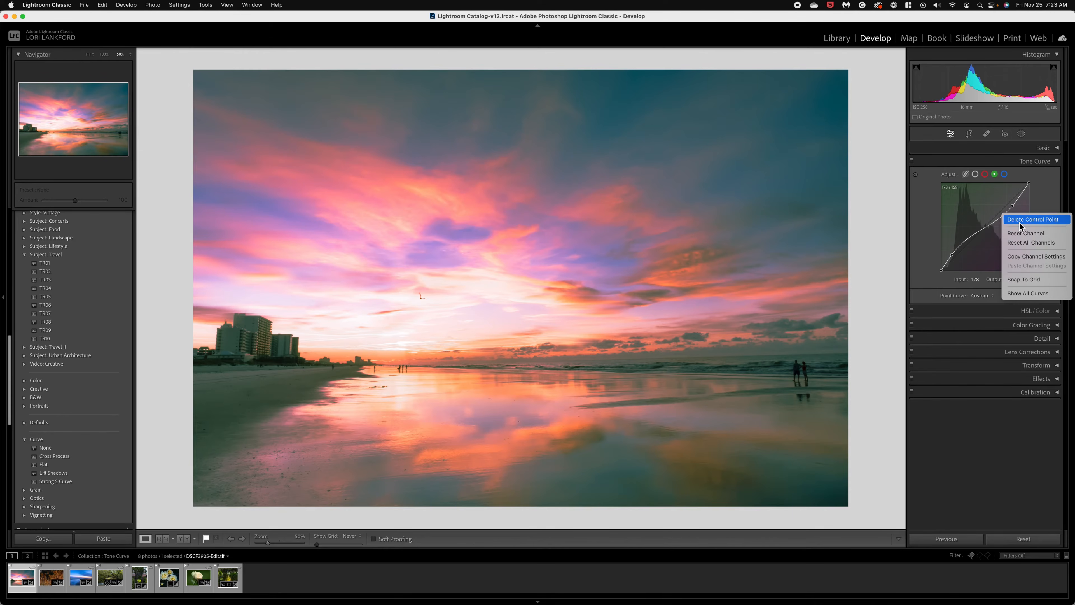
pyautogui.click(1021, 241)
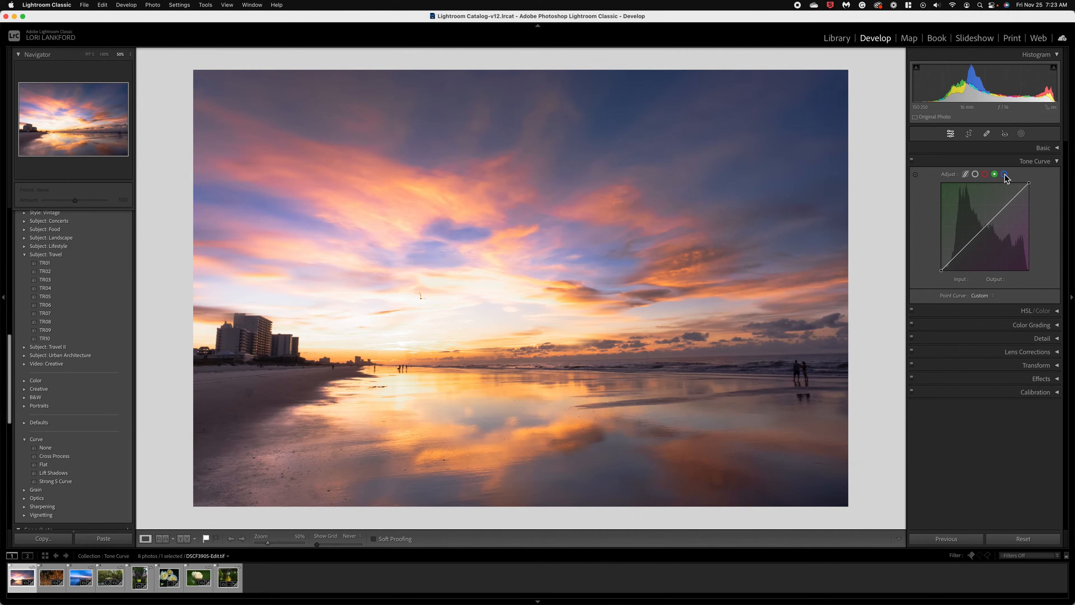
# Shape the blue channel curve with a shadow point and a midtone point at input 148, output 168, comparing with the before view
pyautogui.click(1005, 174)
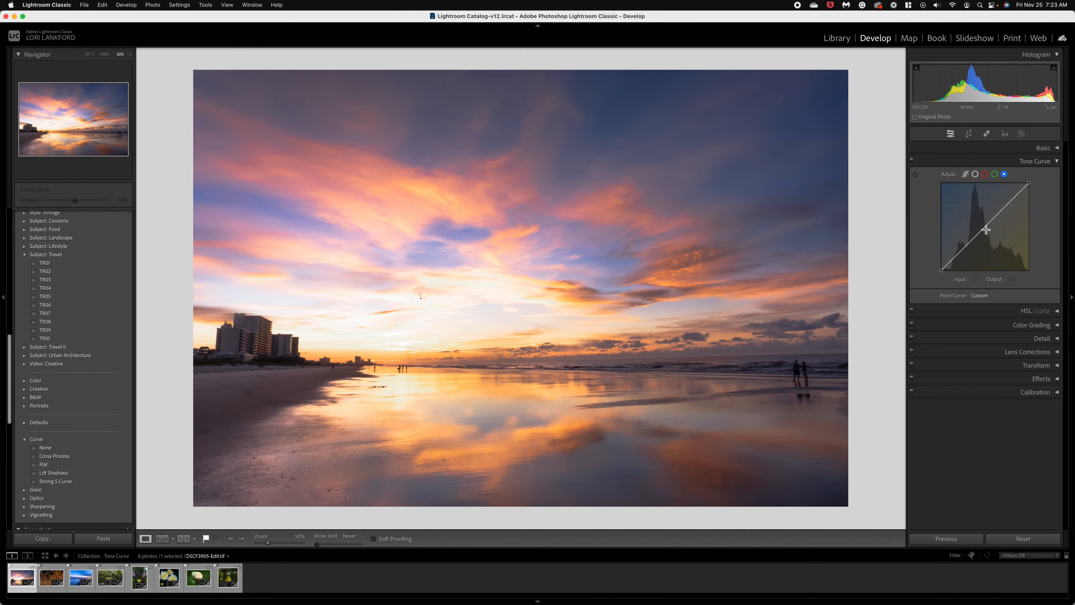
pyautogui.moveTo(986, 230); pyautogui.dragTo(982, 227)
pyautogui.moveTo(961, 251); pyautogui.dragTo(989, 210)
pyautogui.press('\\')
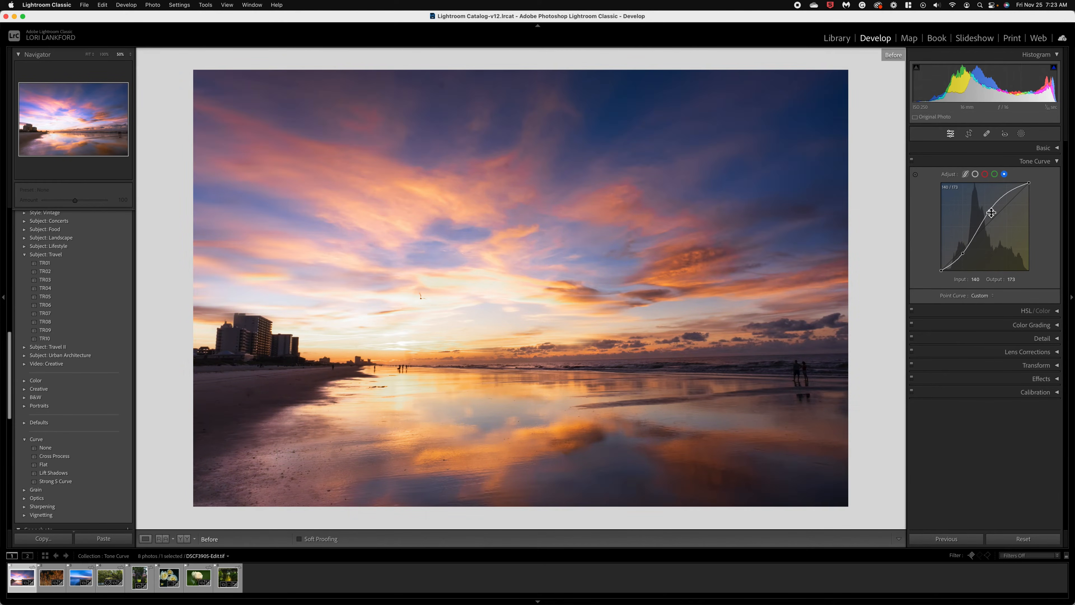
pyautogui.press('\\')
pyautogui.press('\\')
pyautogui.press('\\')
pyautogui.press('\\')
pyautogui.press('\\')
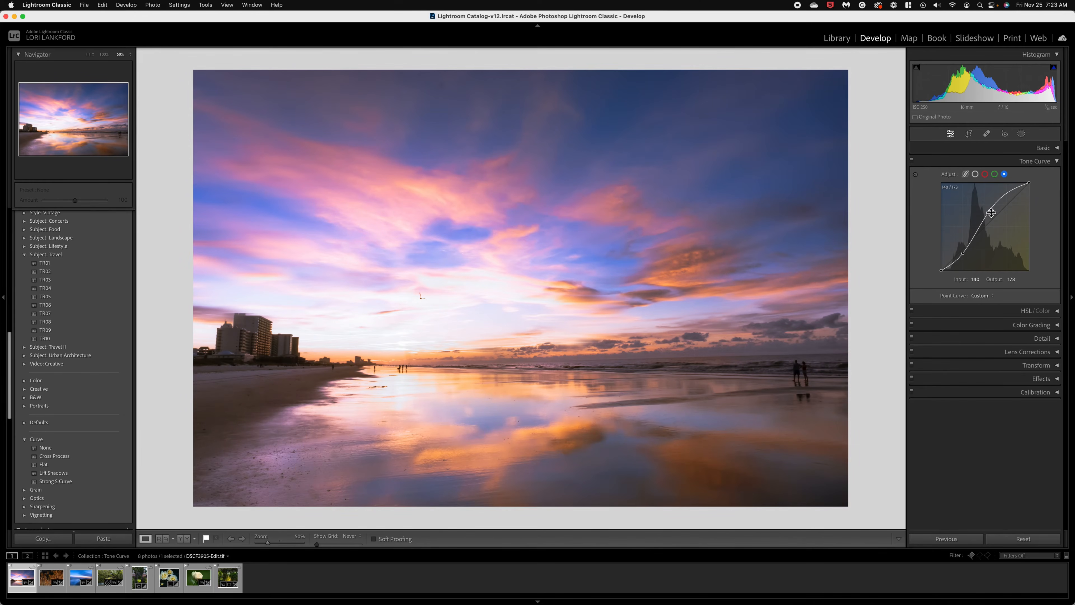
pyautogui.moveTo(990, 212); pyautogui.dragTo(993, 214)
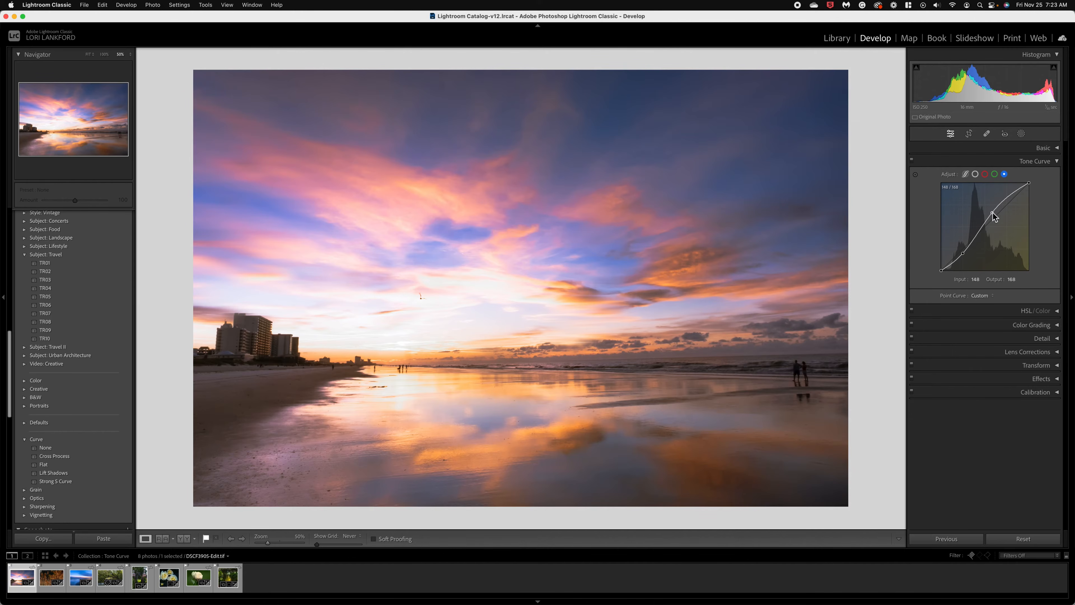
# Use the targeted adjustment tool on the bright central sky to add a point curve highlight at input 238, output 240
pyautogui.click(916, 175)
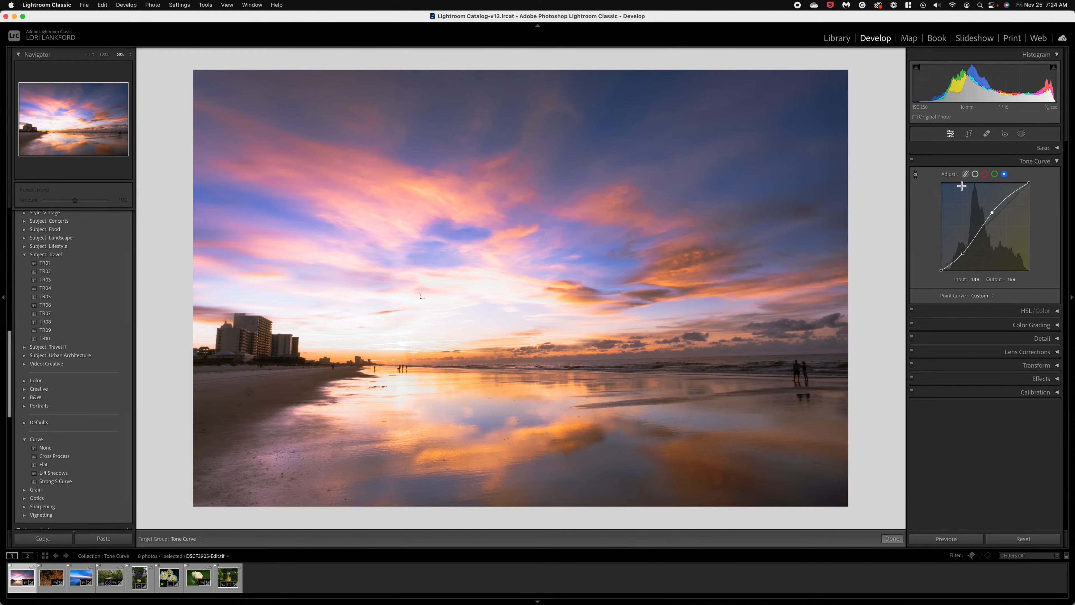
pyautogui.click(978, 174)
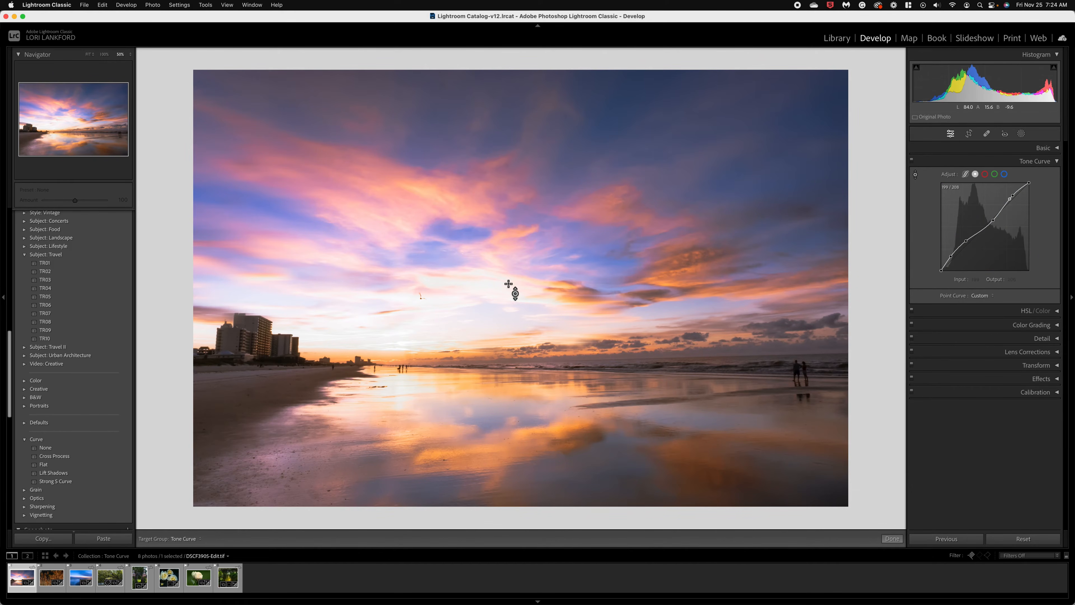
pyautogui.moveTo(498, 291)
pyautogui.mouseDown()
pyautogui.moveTo(498, 273)
pyautogui.moveTo(498, 318)
pyautogui.moveTo(497, 272)
pyautogui.moveTo(498, 312)
pyautogui.moveTo(498, 293)
pyautogui.mouseUp()
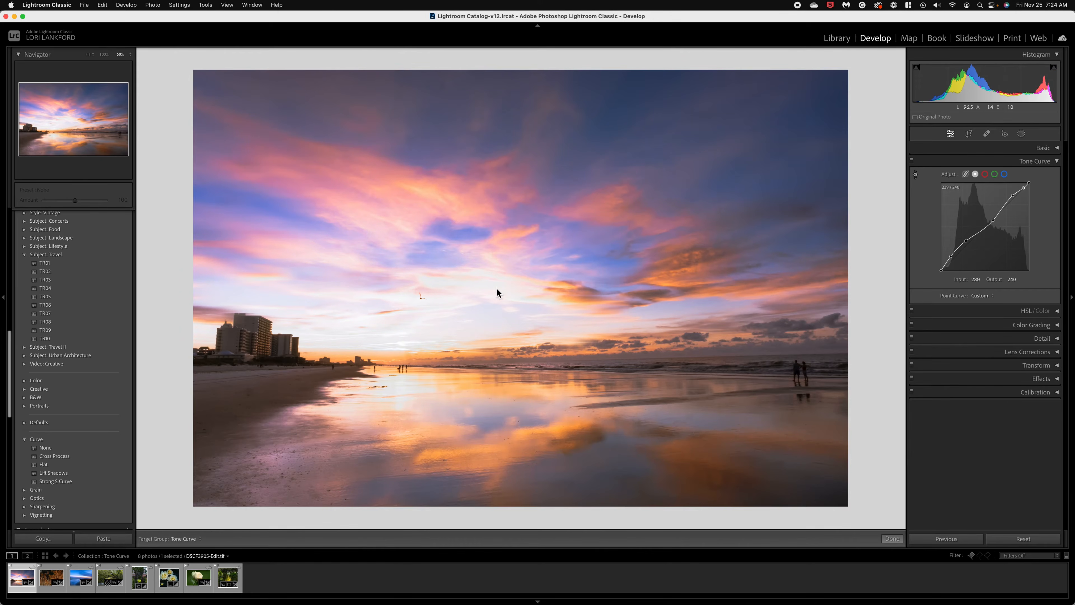
pyautogui.click(916, 175)
# Try extra midtone adjustments on the point curve, including a point at input 161, output 148, and reset the curve
pyautogui.moveTo(982, 230)
pyautogui.mouseDown()
pyautogui.moveTo(983, 240)
pyautogui.moveTo(998, 222)
pyautogui.mouseUp()
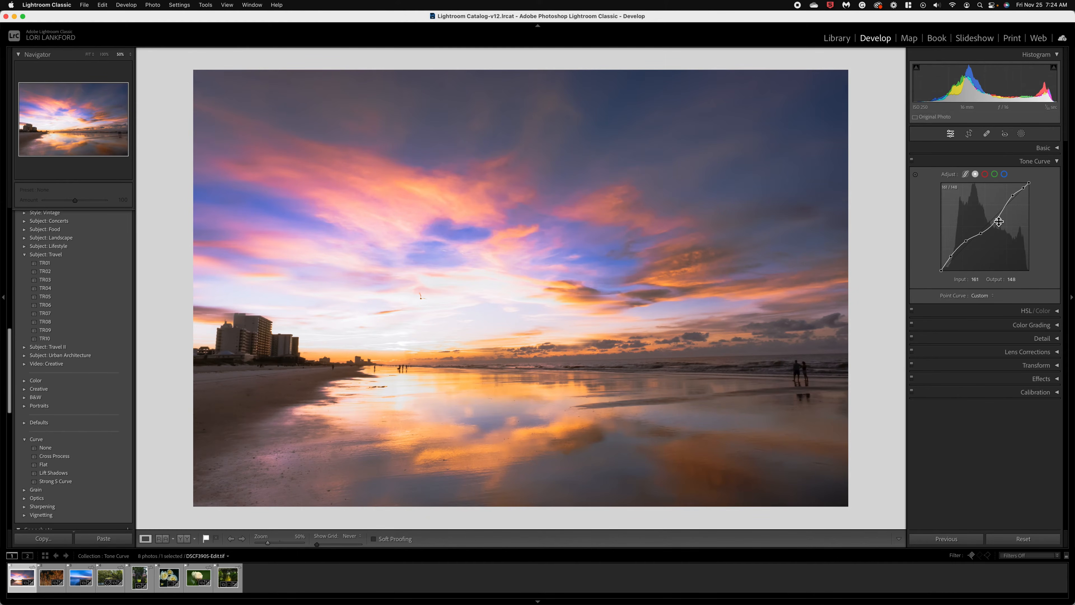
pyautogui.rightClick(991, 241)
pyautogui.click(999, 245)
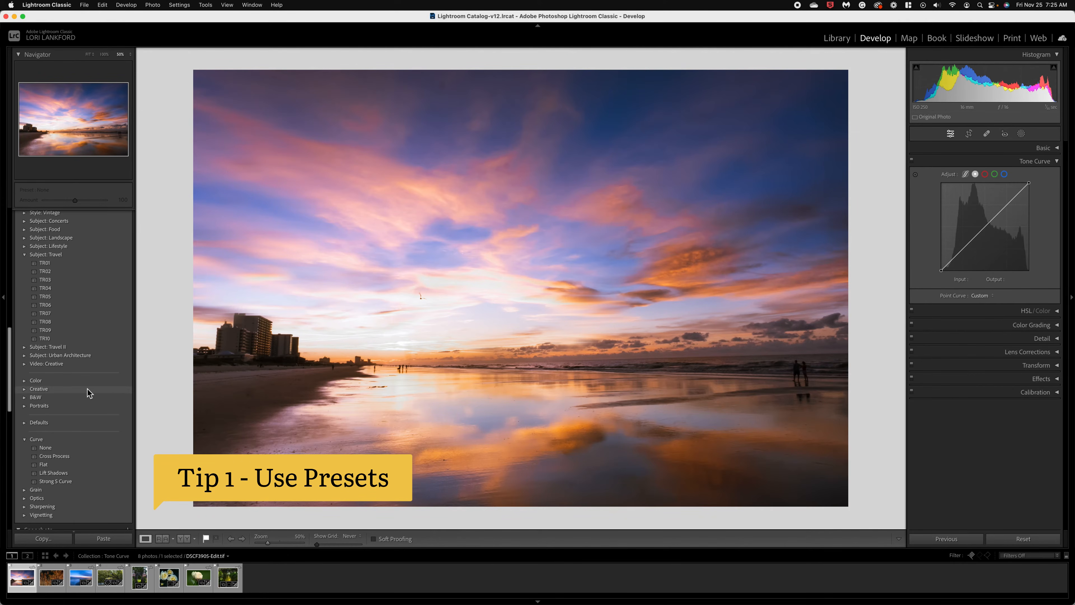
# Browse the presets to the Curve group and apply the Cross Process preset
pyautogui.scroll(-5, 88, 393)
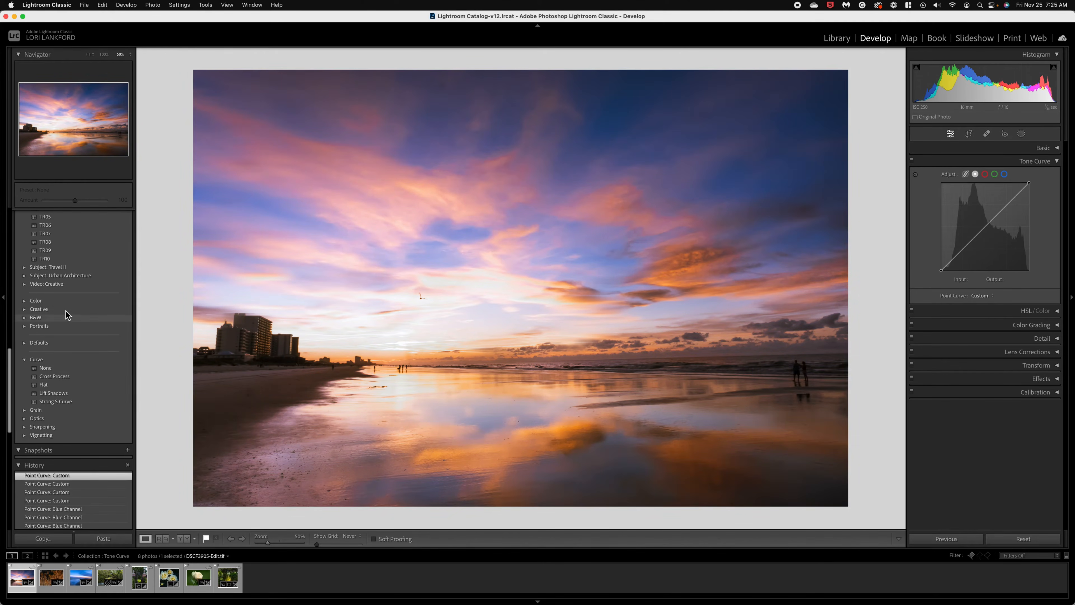
pyautogui.scroll(10, 66, 313)
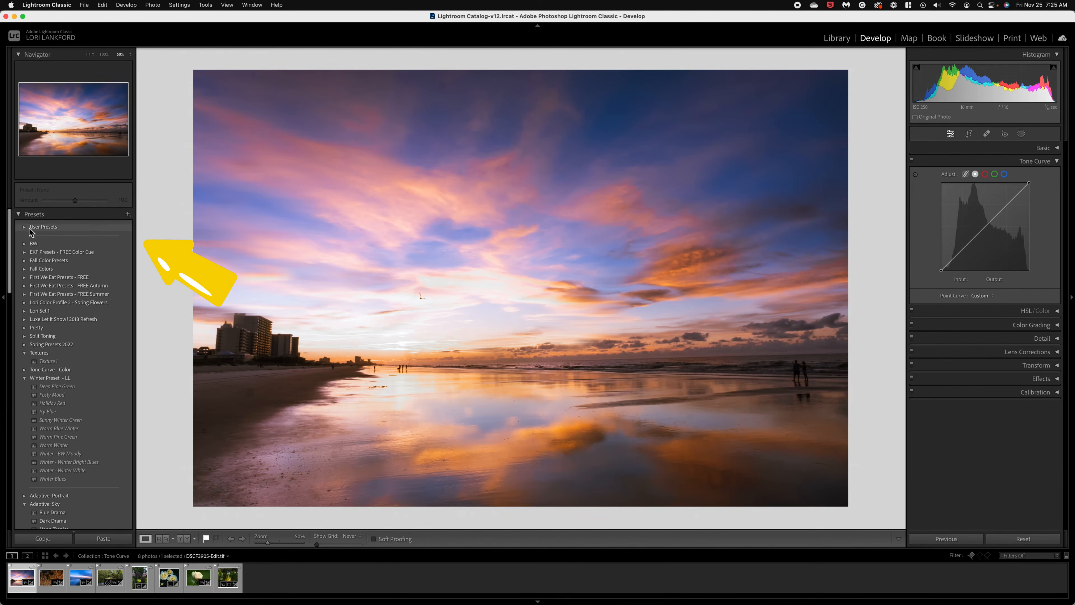
pyautogui.scroll(-3, 64, 348)
pyautogui.scroll(-10, 65, 350)
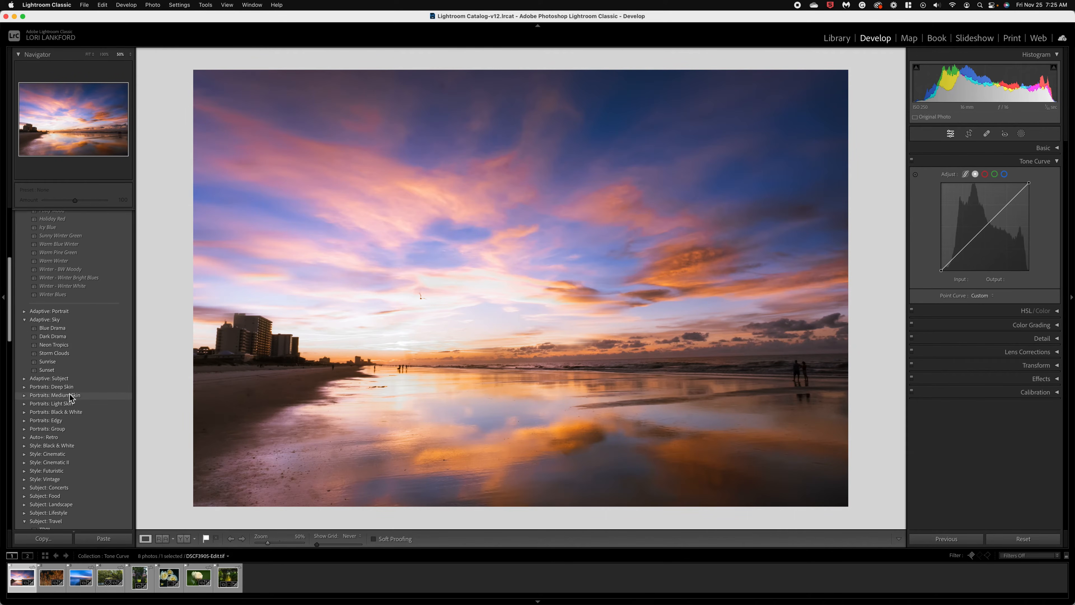
pyautogui.scroll(-5, 69, 390)
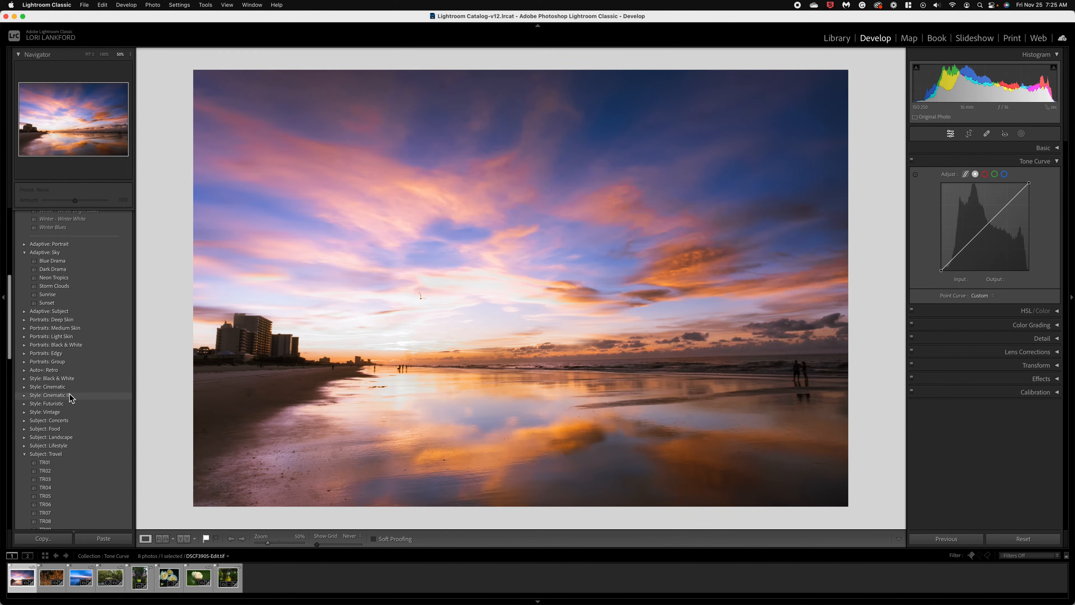
pyautogui.scroll(-10, 69, 393)
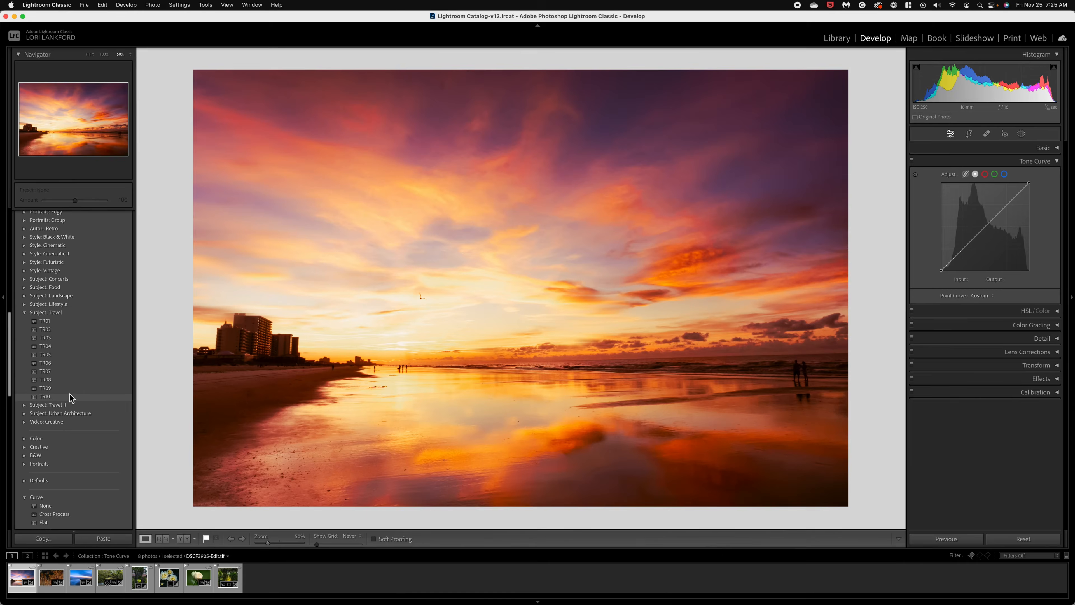
pyautogui.scroll(-8, 69, 394)
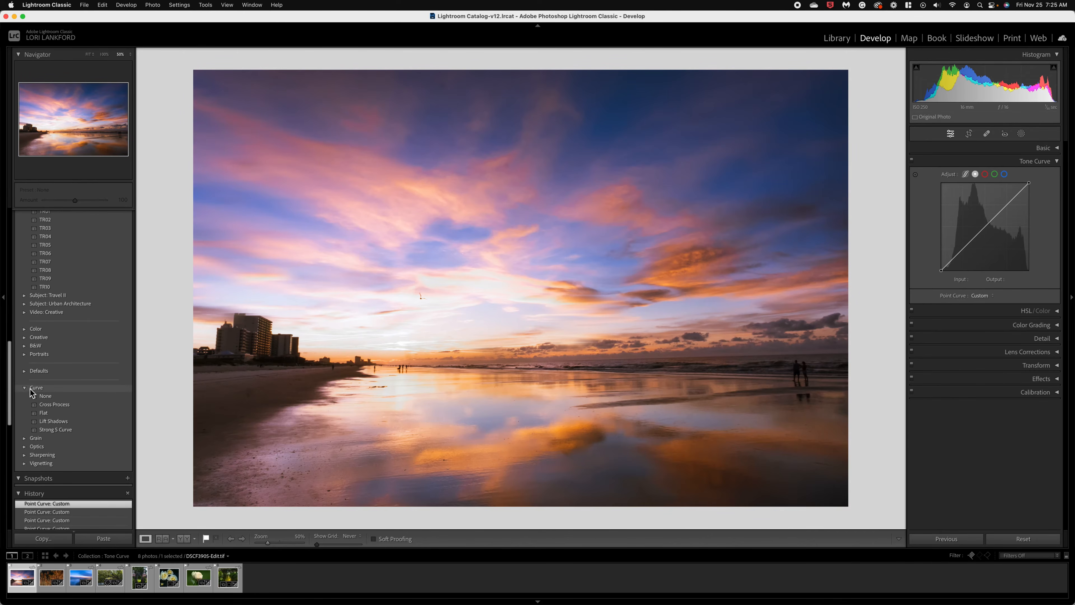
pyautogui.click(25, 388)
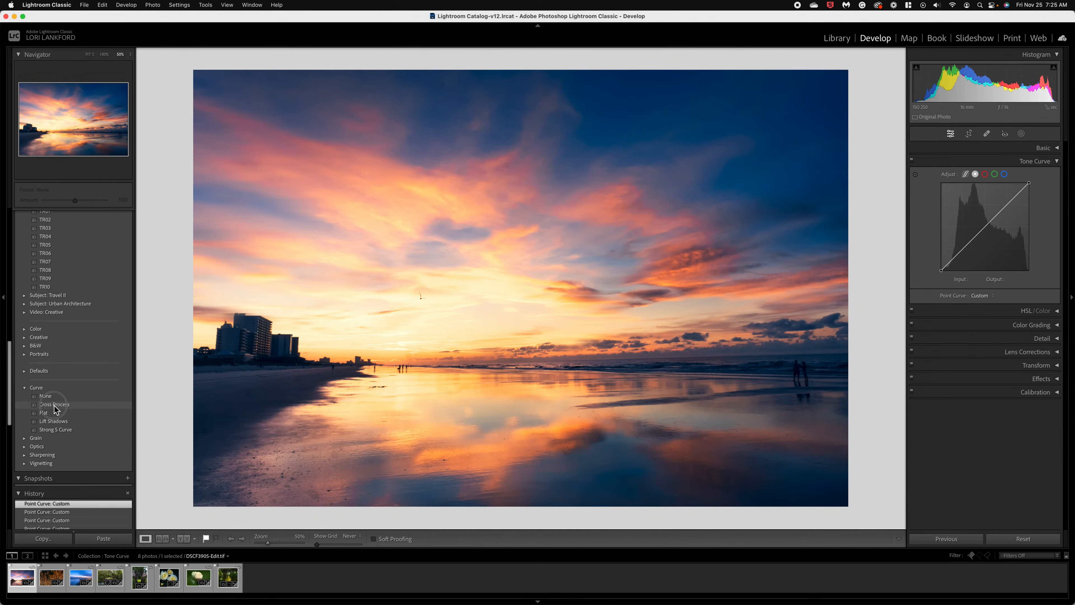
pyautogui.click(54, 405)
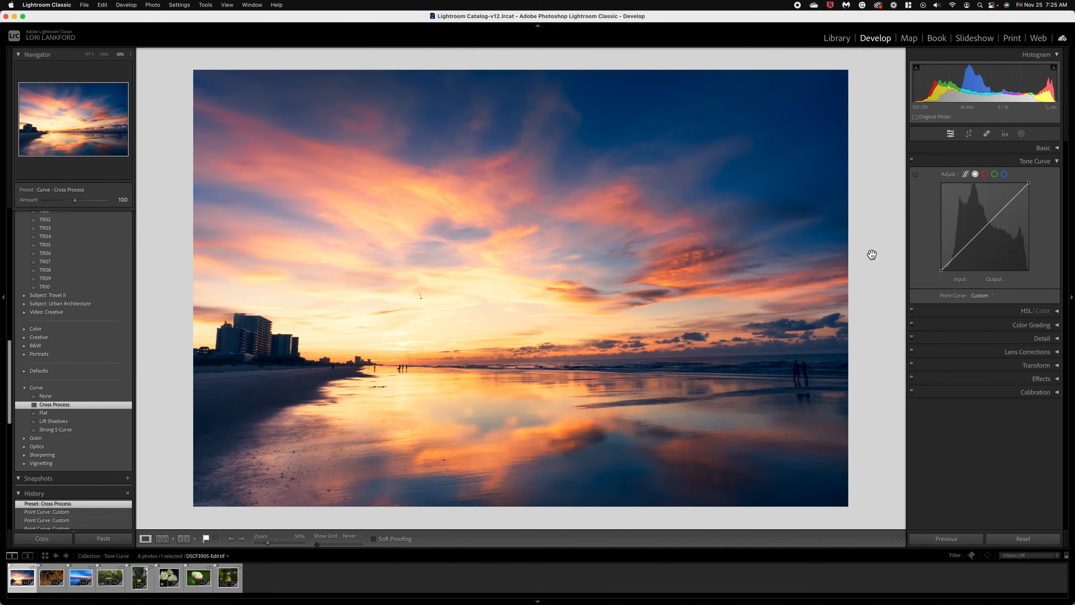
# Examine how the Cross Process preset shapes the red, blue and green channel curves and the main point curve
pyautogui.click(985, 174)
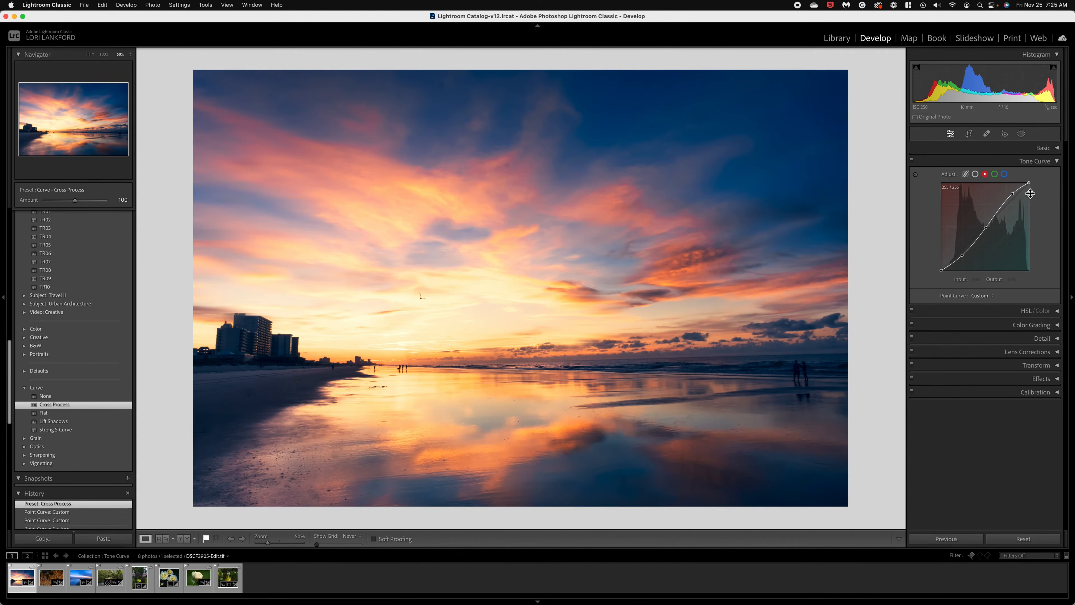
pyautogui.click(1004, 175)
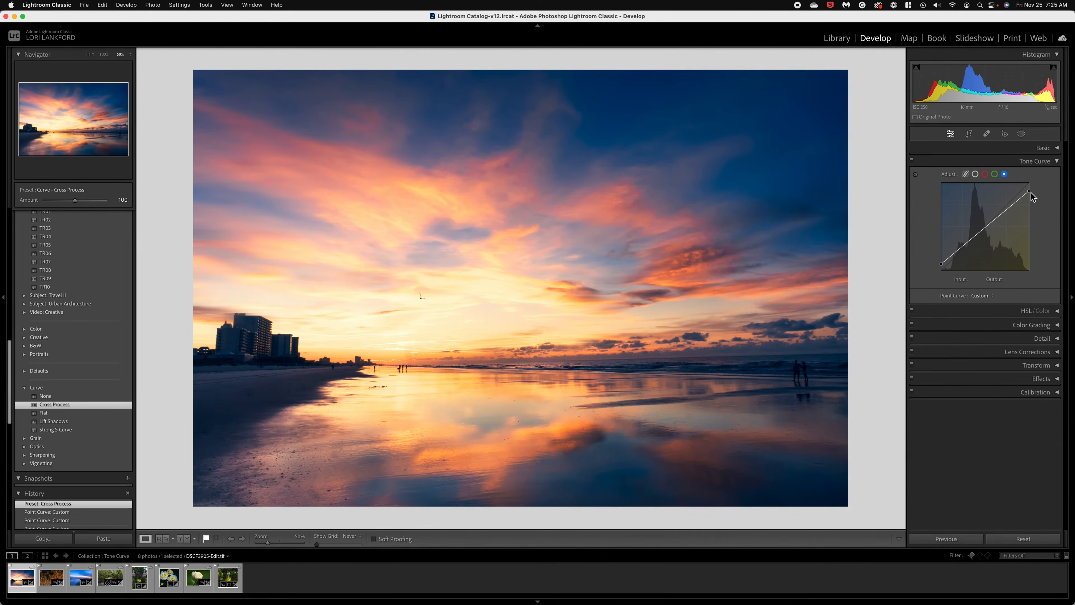
pyautogui.click(995, 174)
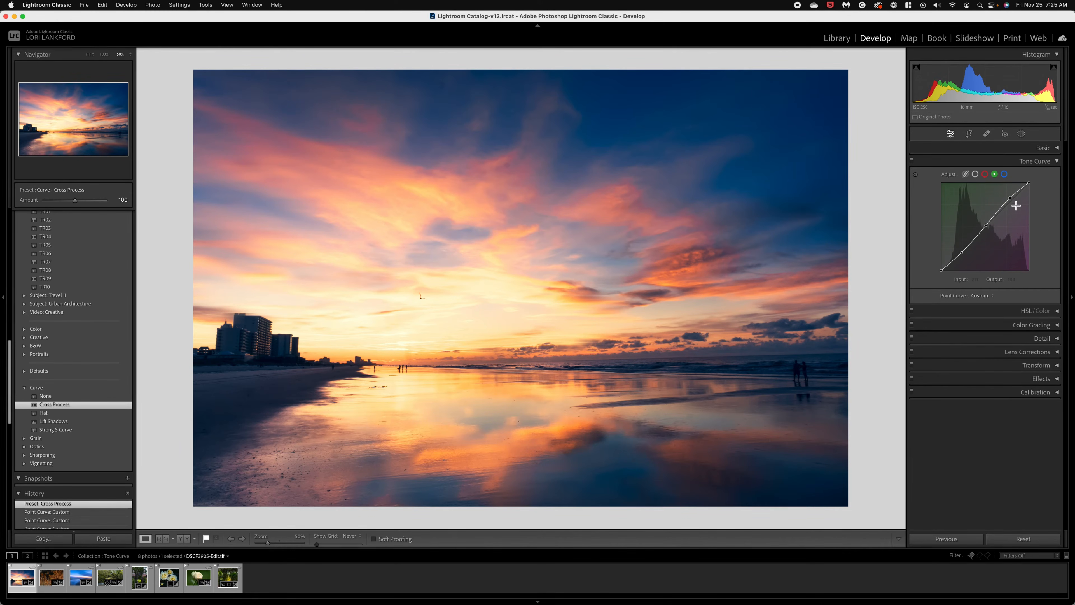
pyautogui.click(985, 174)
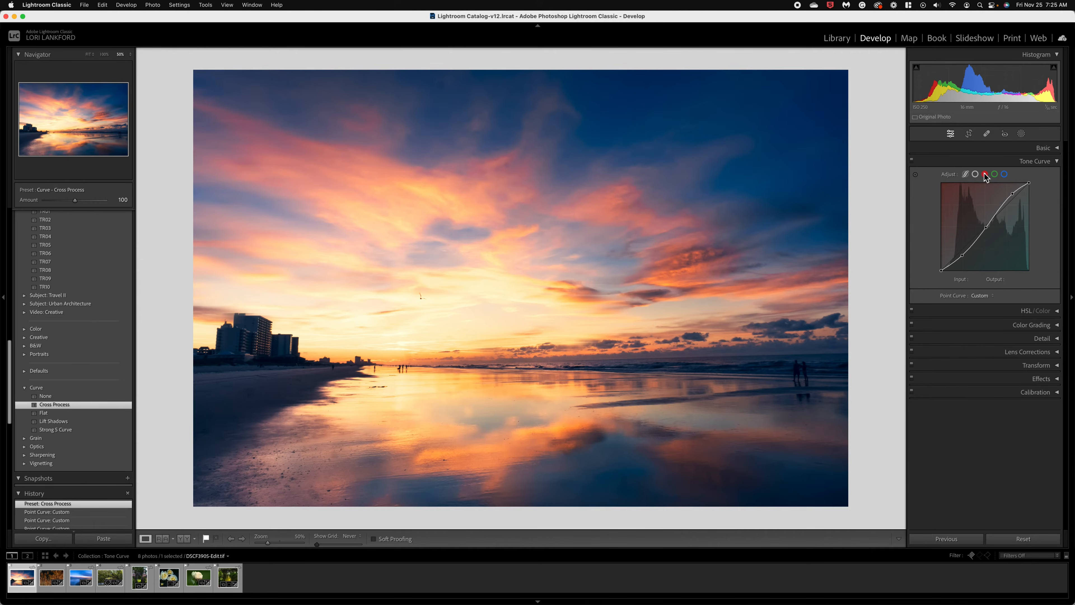
pyautogui.click(976, 174)
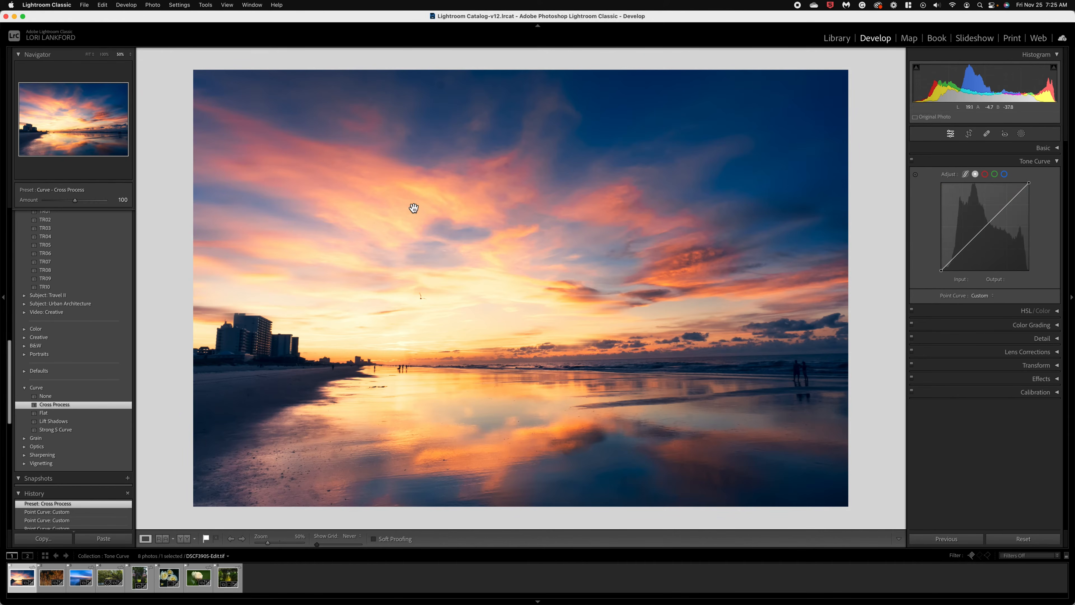
# Try the Flat, Lift Shadows and Strong S Curve presets one after another
pyautogui.click(44, 413)
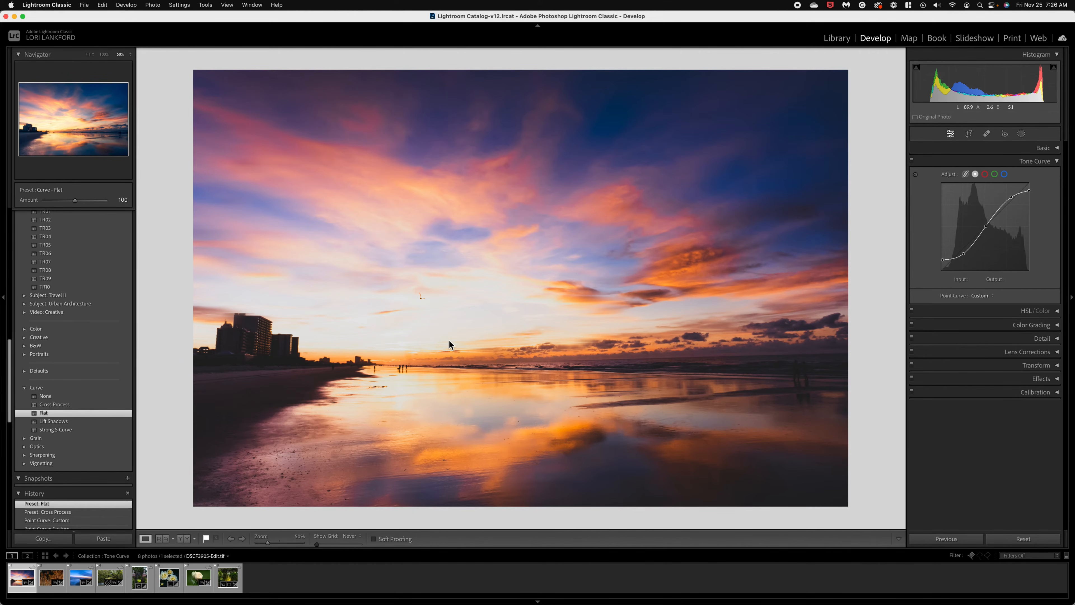
pyautogui.click(53, 421)
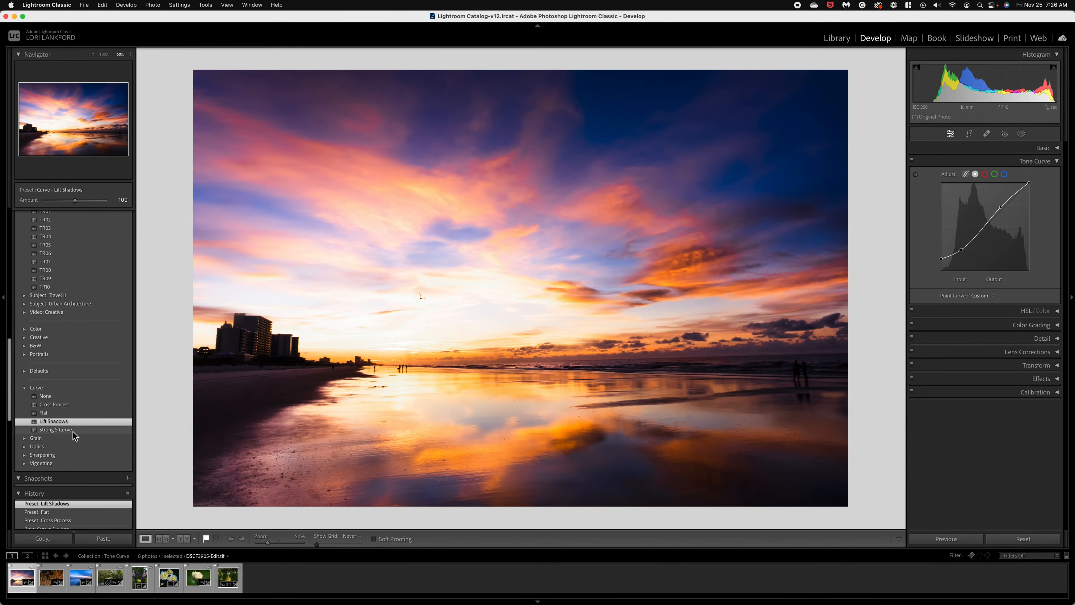
pyautogui.click(72, 431)
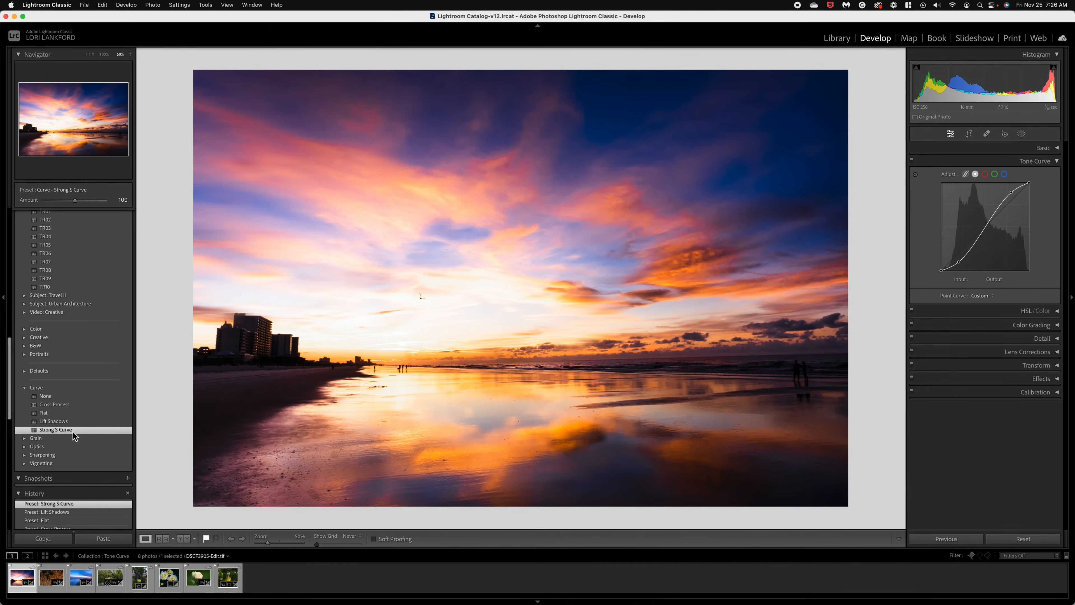
# Open the Tone Curve - Color preset group and apply the Magenta Tone Curve preset
pyautogui.scroll(15, 96, 288)
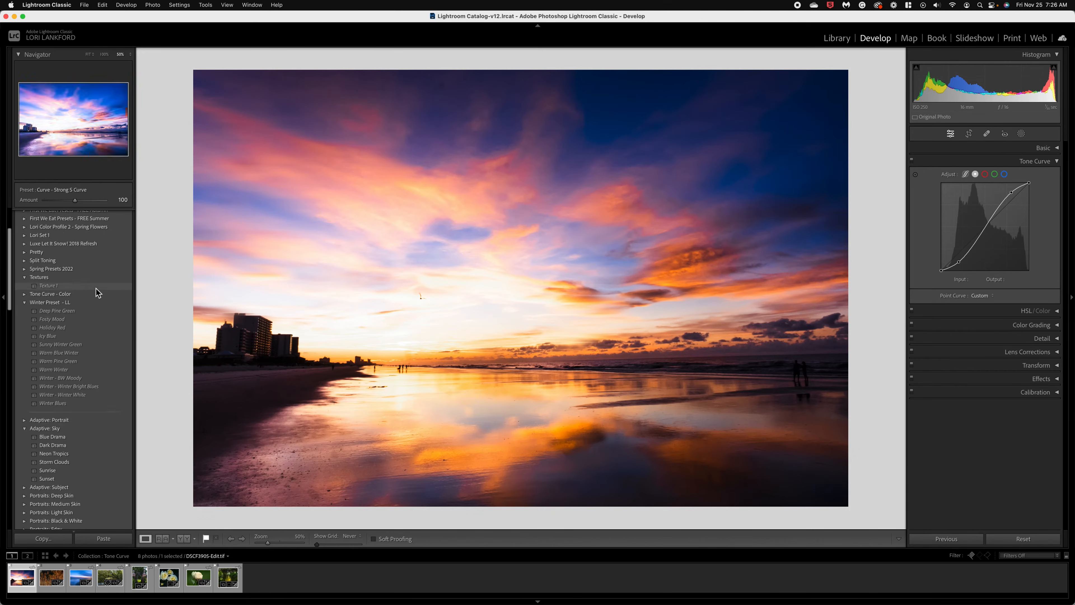
pyautogui.click(128, 214)
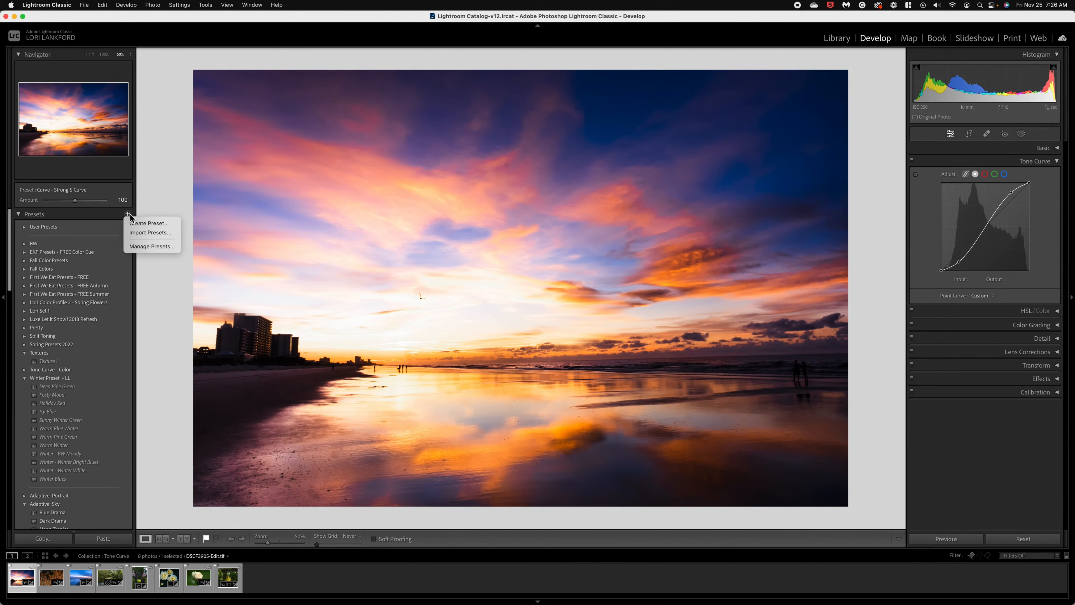
pyautogui.click(93, 215)
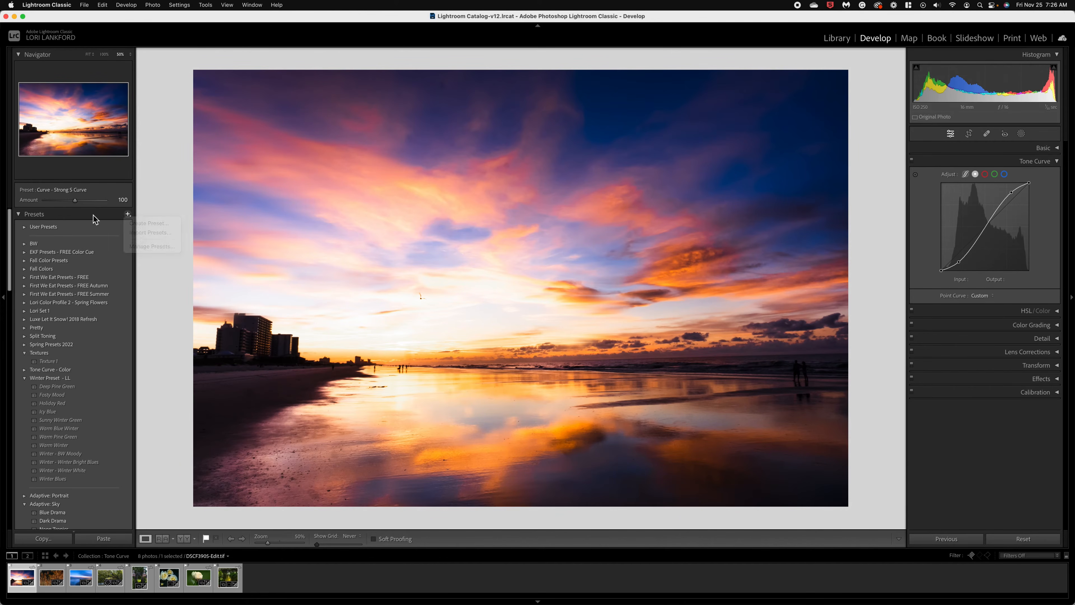
pyautogui.click(24, 370)
pyautogui.click(75, 378)
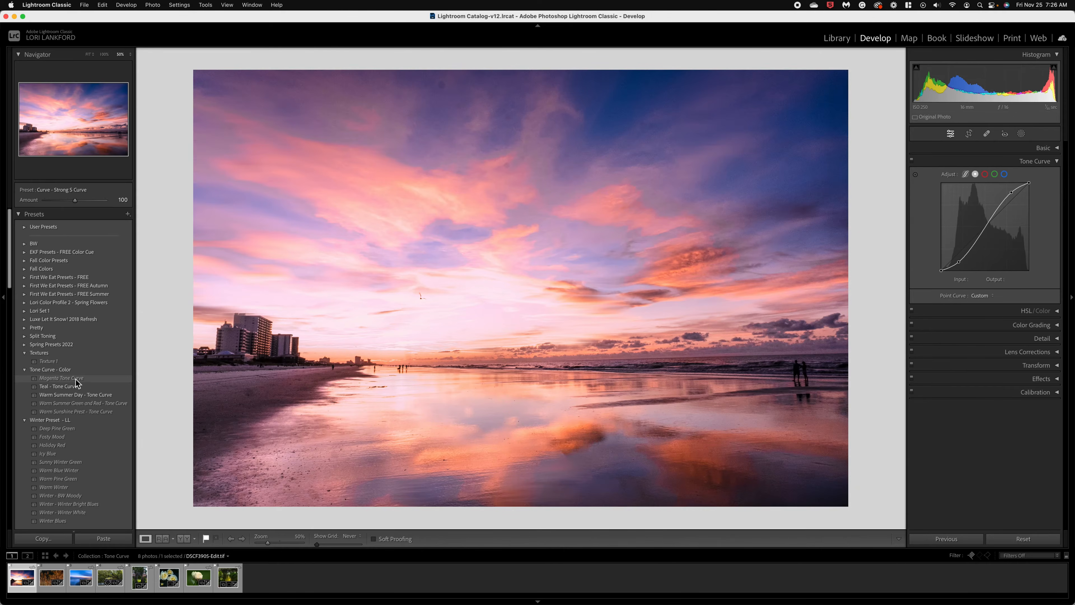
pyautogui.click(75, 378)
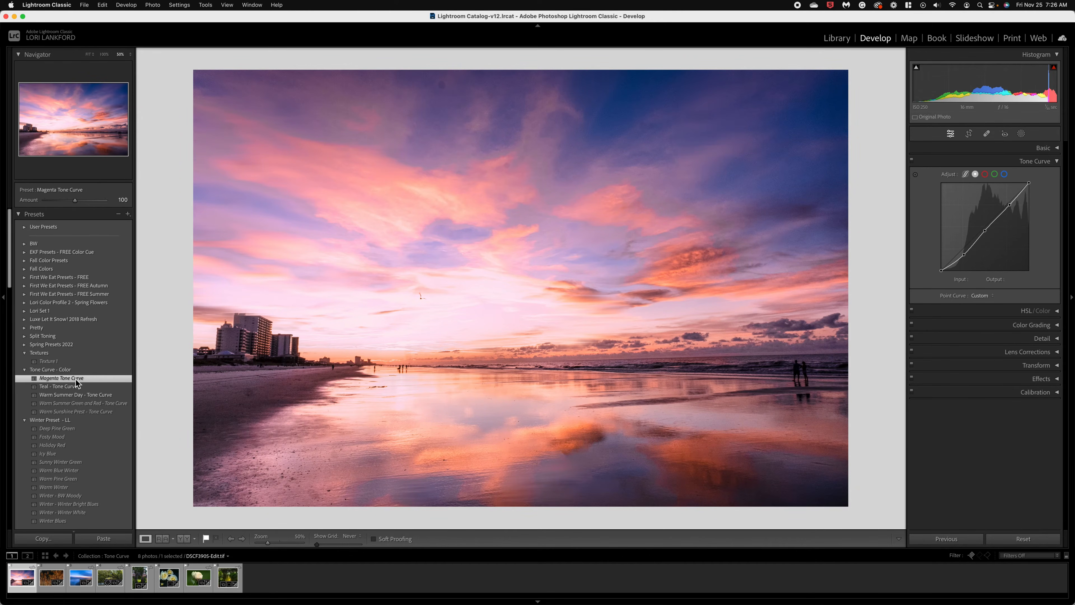
# Examine the Magenta preset's red and green channel curves, and apply the Teal - Tone Curve preset to inspect its blue, green and red curves
pyautogui.click(985, 175)
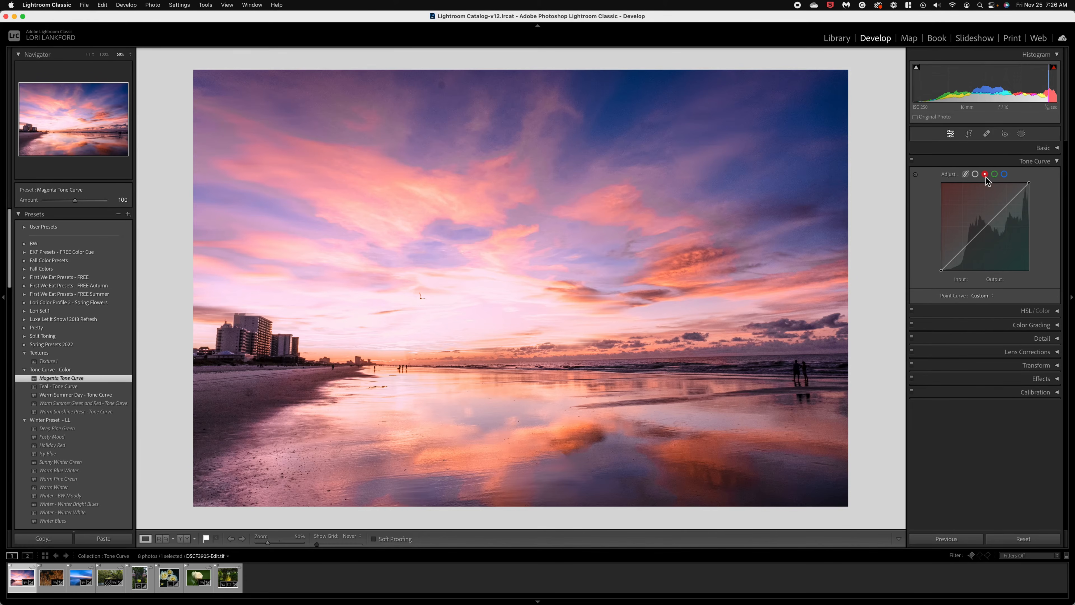
pyautogui.click(995, 174)
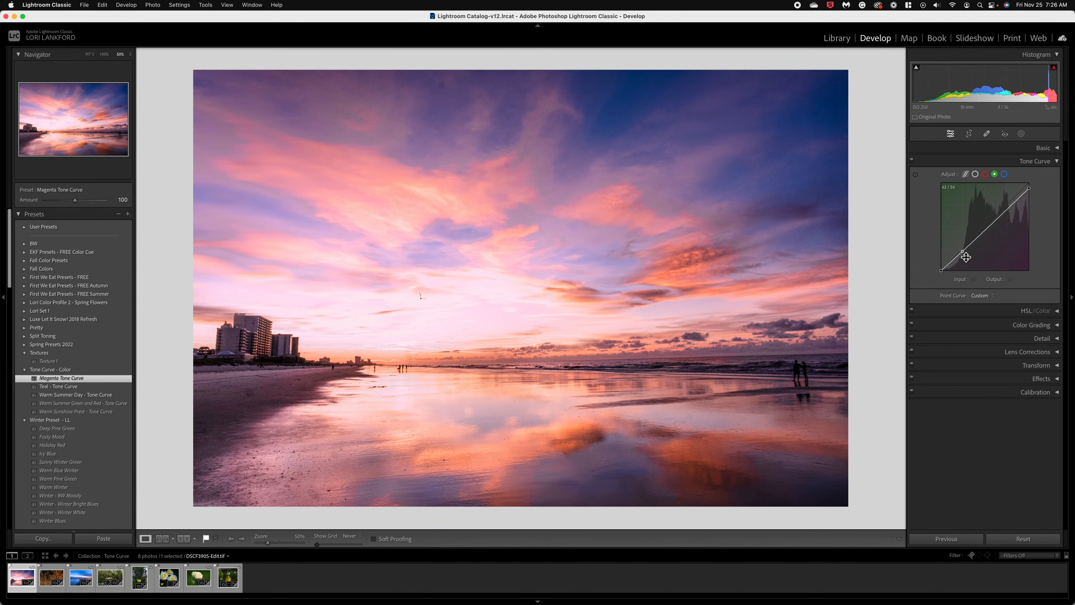
pyautogui.click(74, 386)
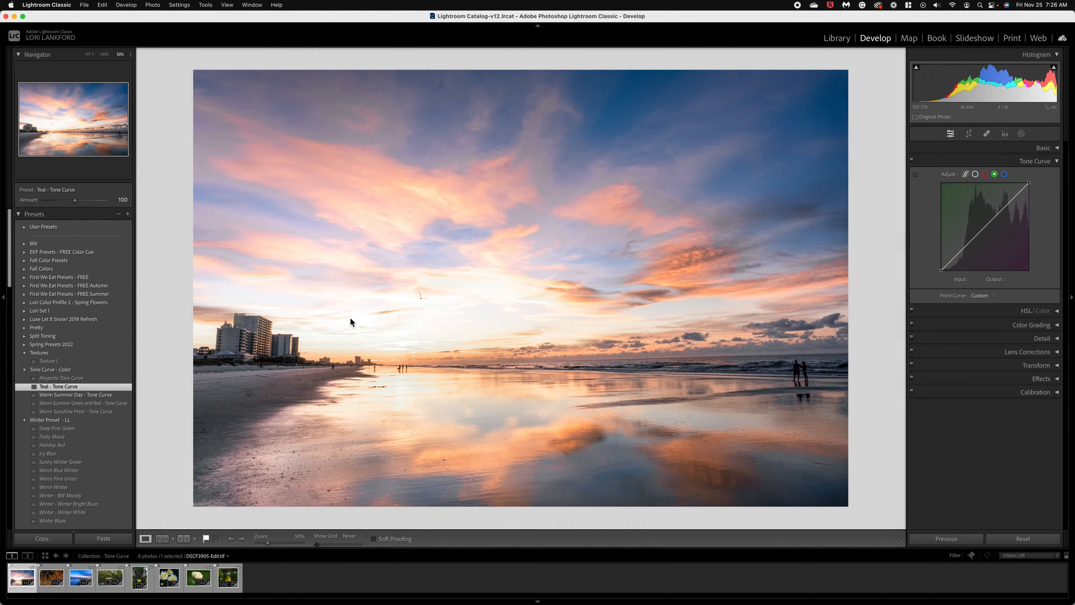
pyautogui.click(1004, 174)
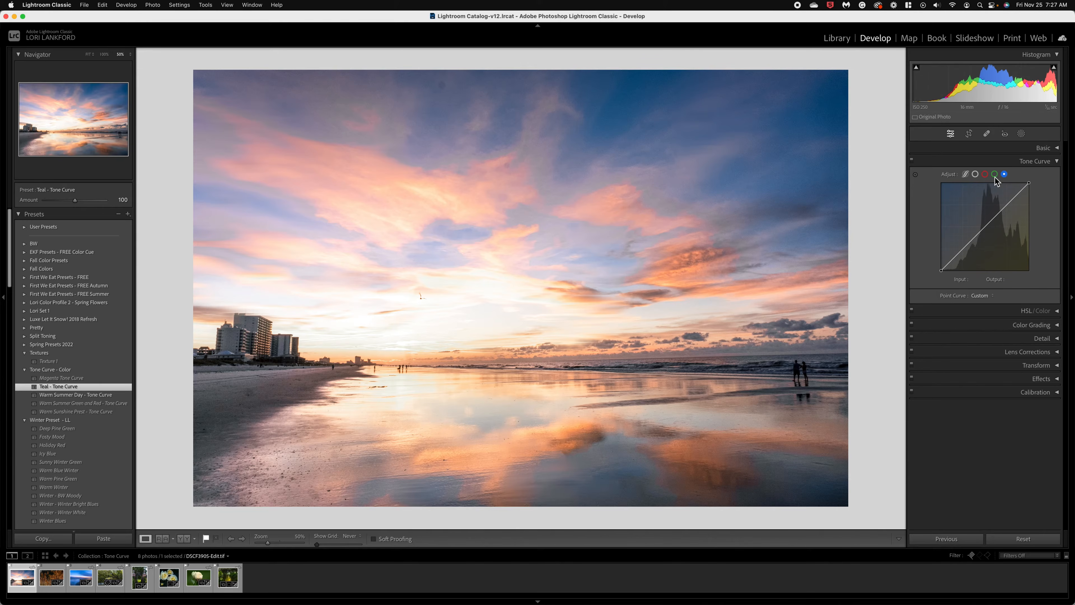
pyautogui.click(994, 175)
pyautogui.click(985, 175)
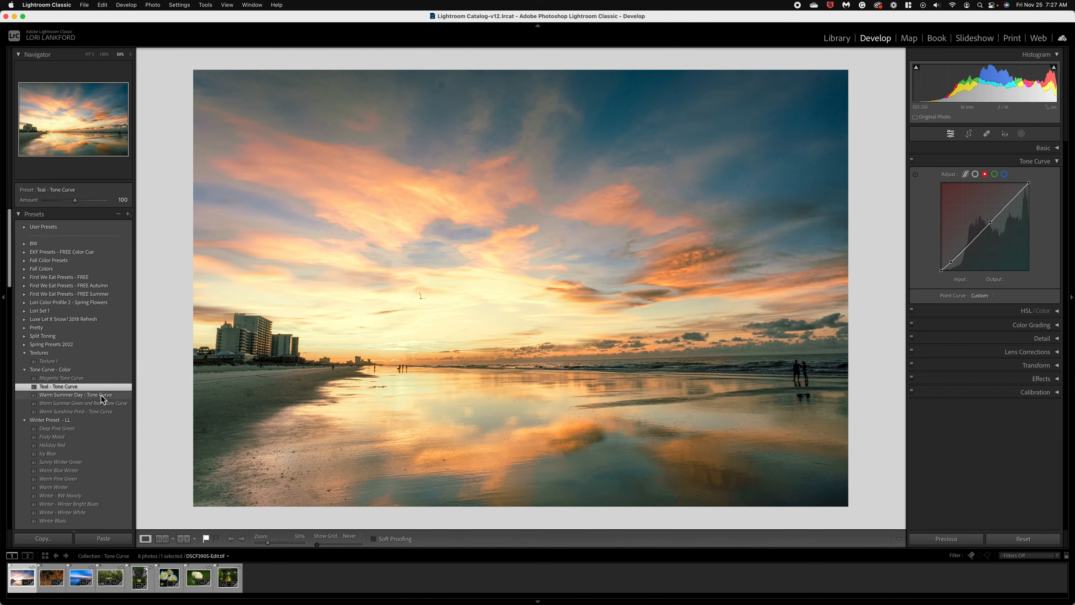
# Try the Warm Summer Day, Warm Summer Green and Red, and Warm Sunshine Prest presets, and reapply the Magenta Tone Curve preset
pyautogui.click(101, 395)
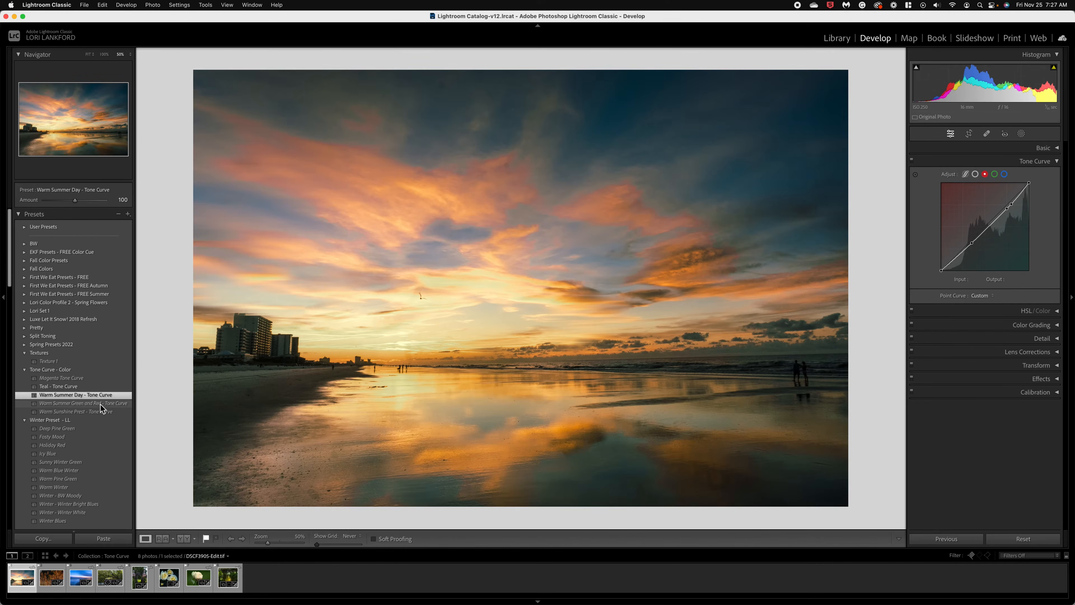
pyautogui.click(100, 403)
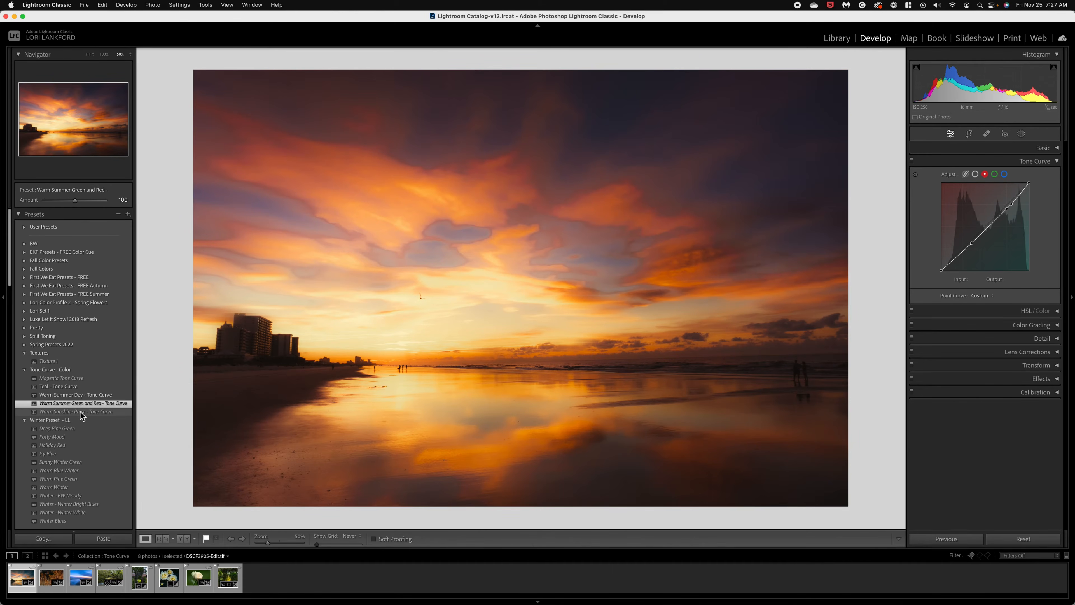
pyautogui.click(80, 410)
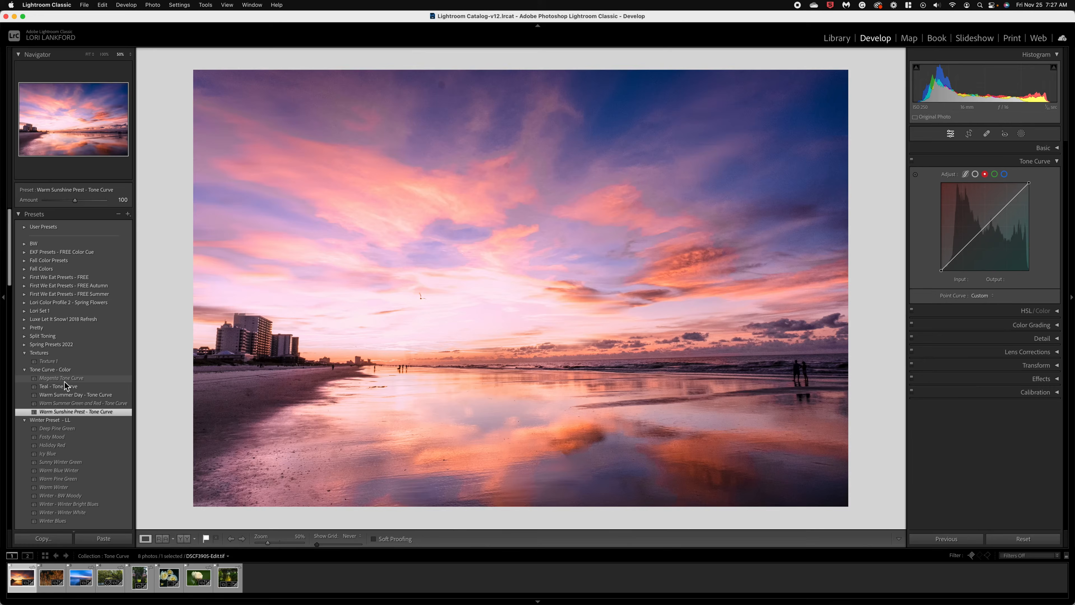
pyautogui.click(63, 379)
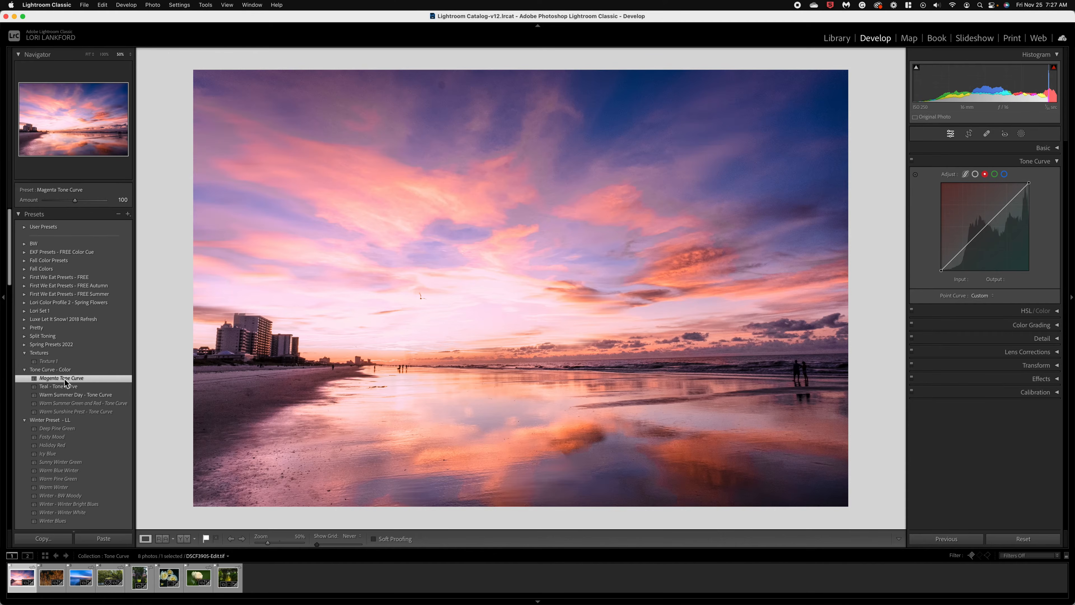
# Apply the LN03 preset from the Subject: Landscape group and view its main point curve
pyautogui.click(23, 370)
pyautogui.scroll(-5, 72, 427)
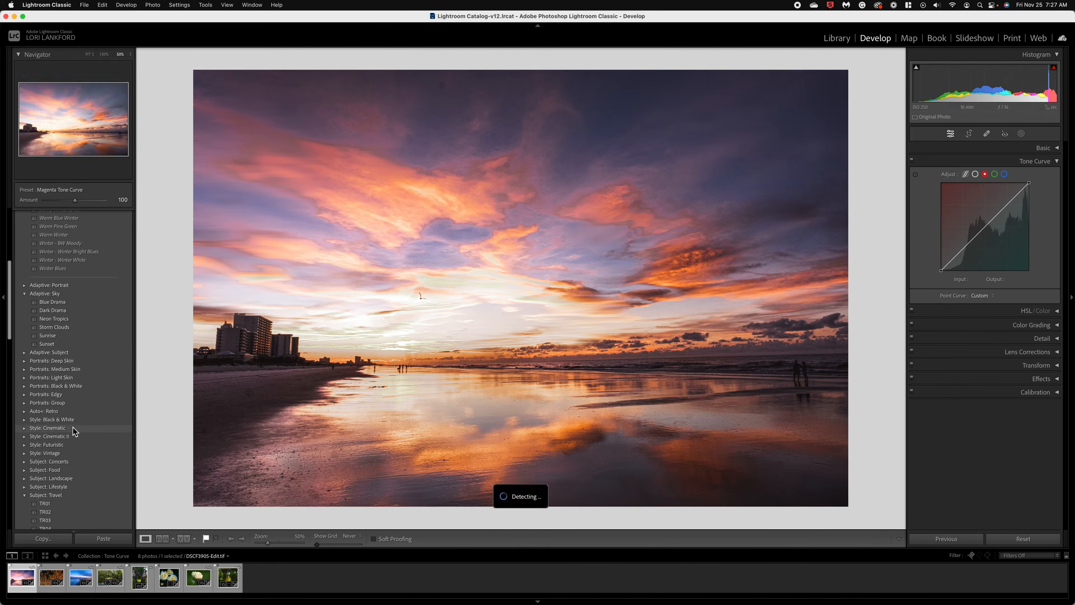
pyautogui.scroll(-3, 73, 430)
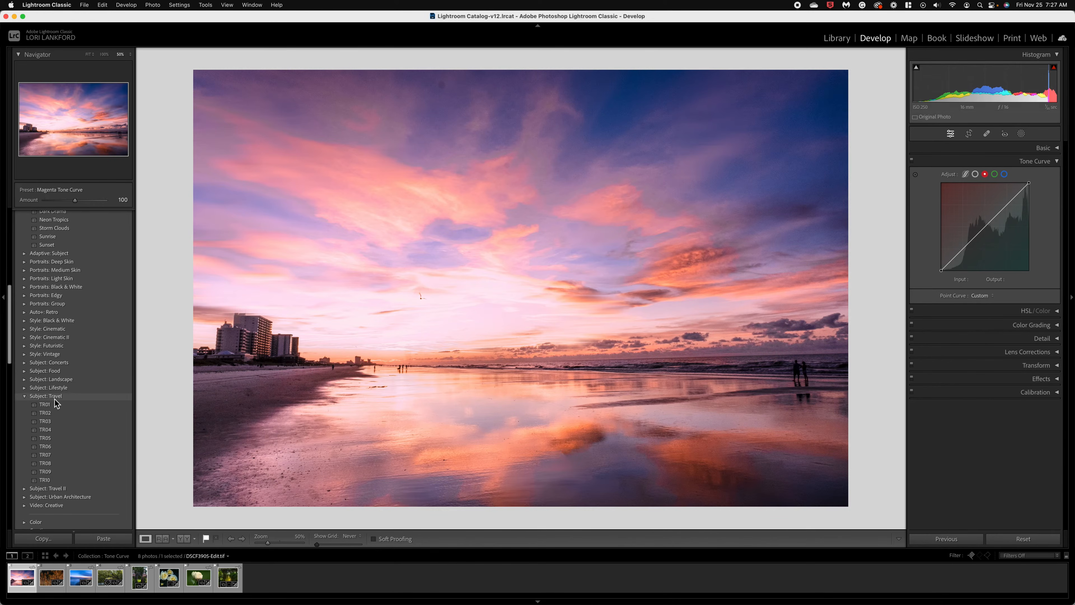
pyautogui.click(25, 379)
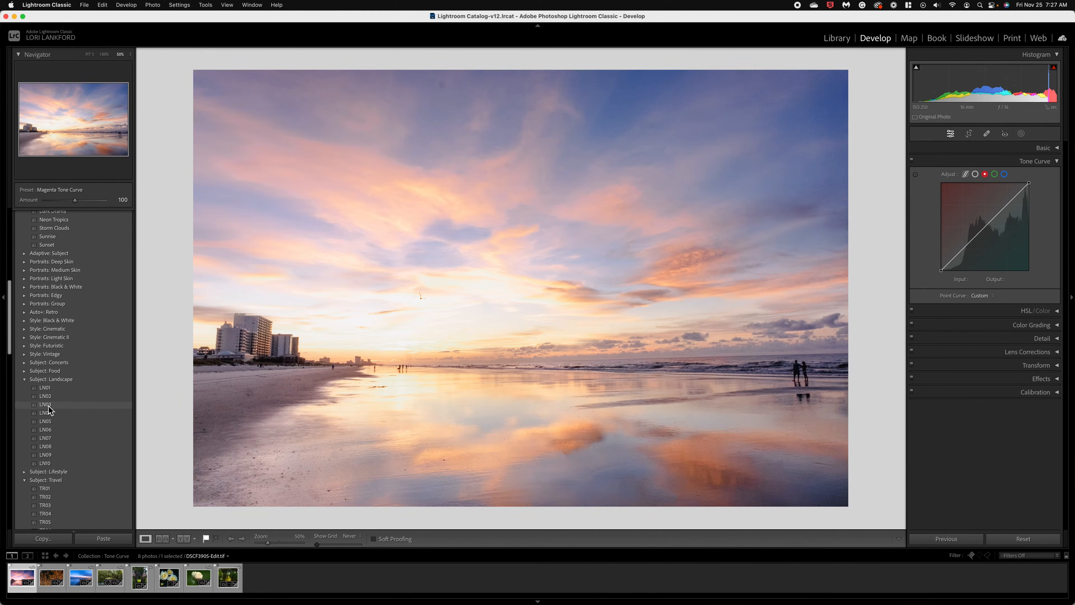
pyautogui.click(48, 405)
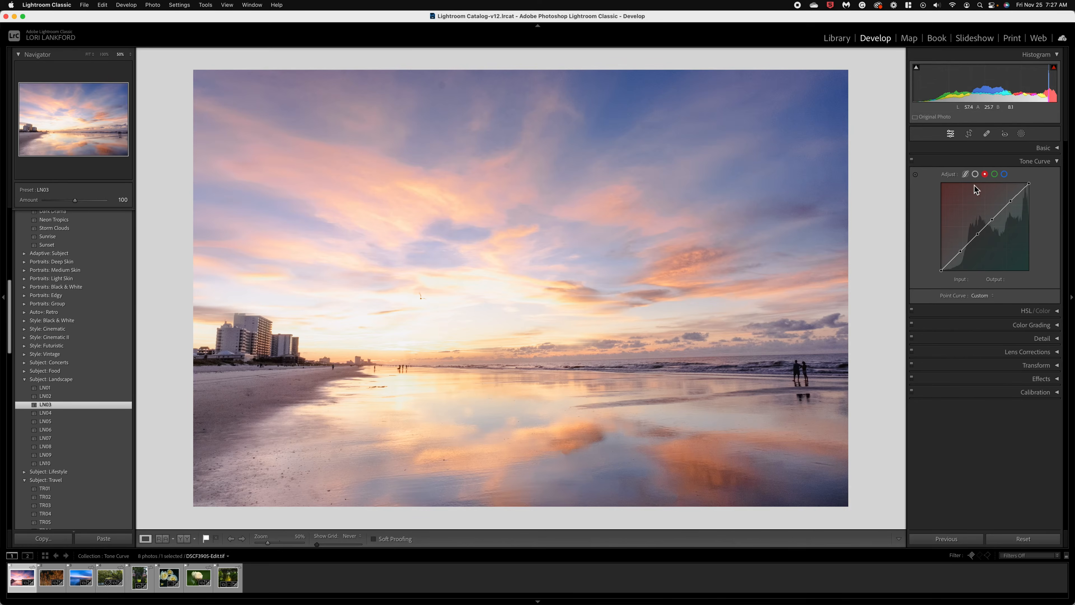
pyautogui.click(974, 173)
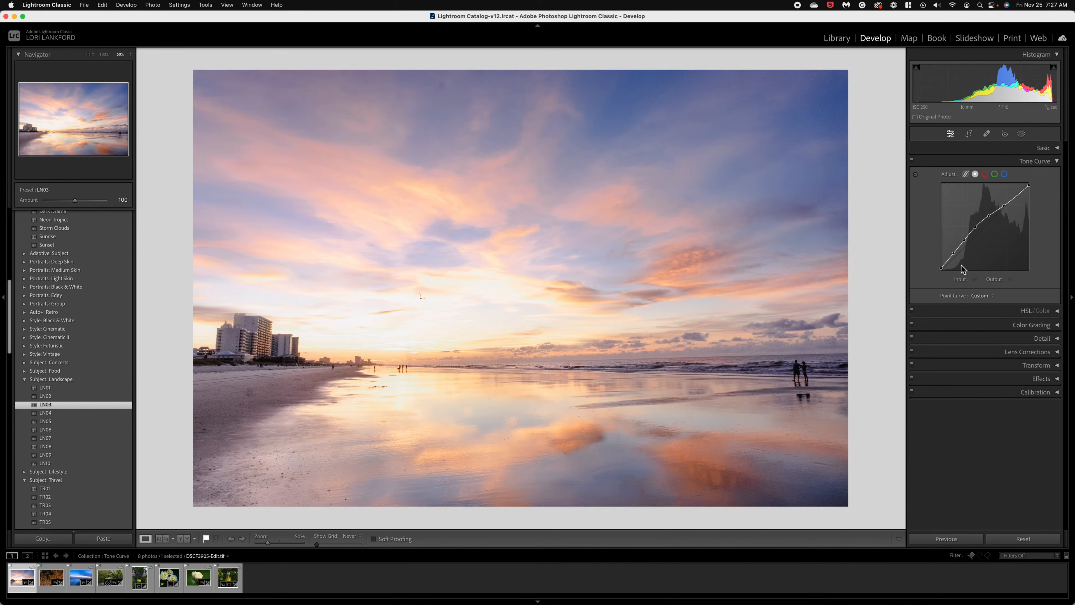
# Try the LN04, LN05, LN06, LN08 and LN10 landscape presets one after another to compare their point curves
pyautogui.click(68, 412)
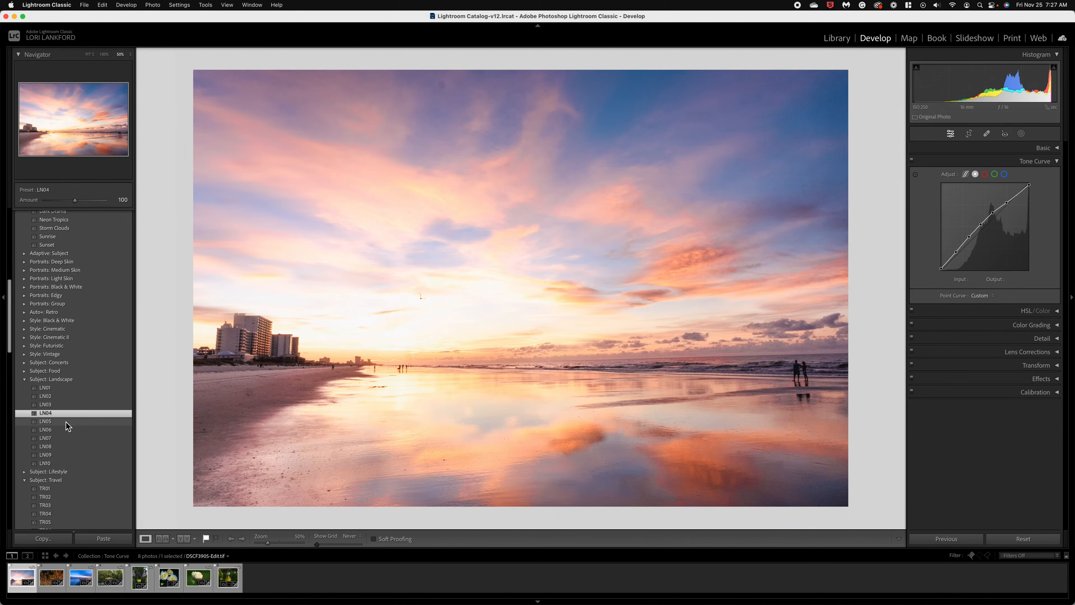
pyautogui.click(65, 421)
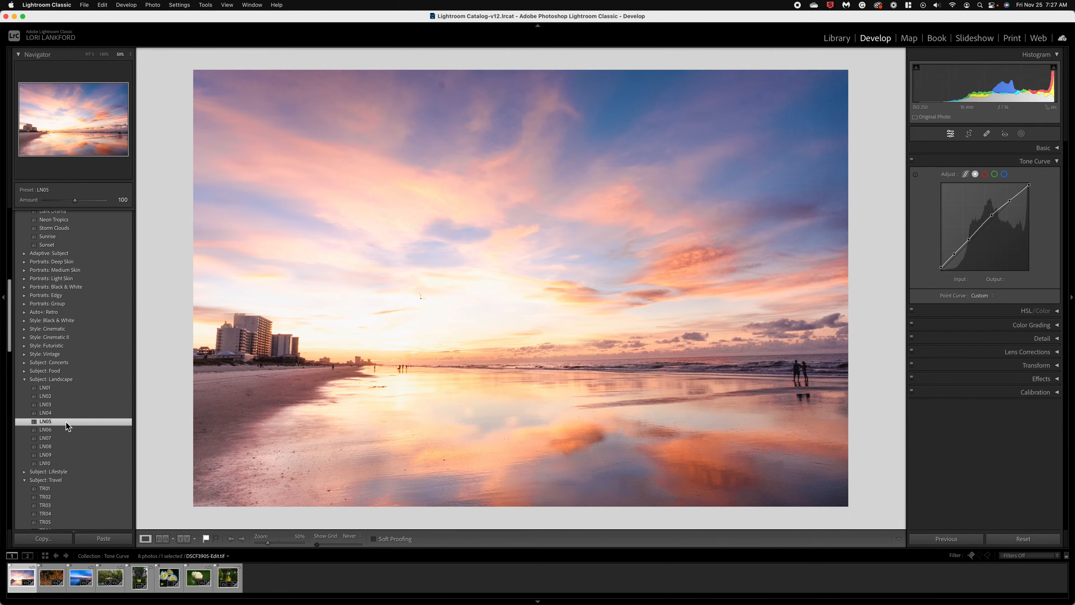
pyautogui.click(63, 430)
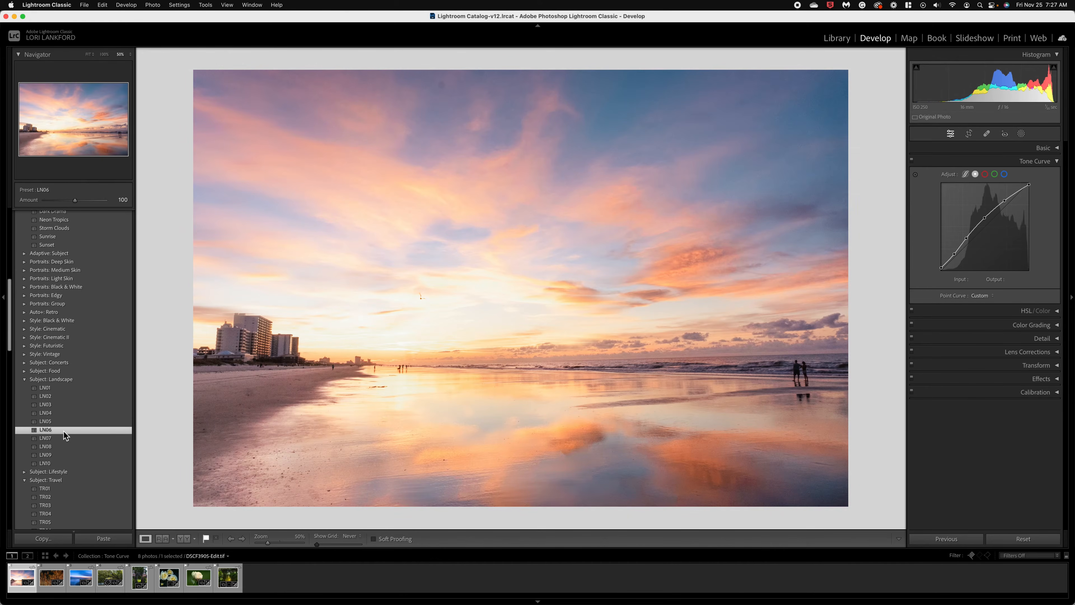
pyautogui.click(60, 448)
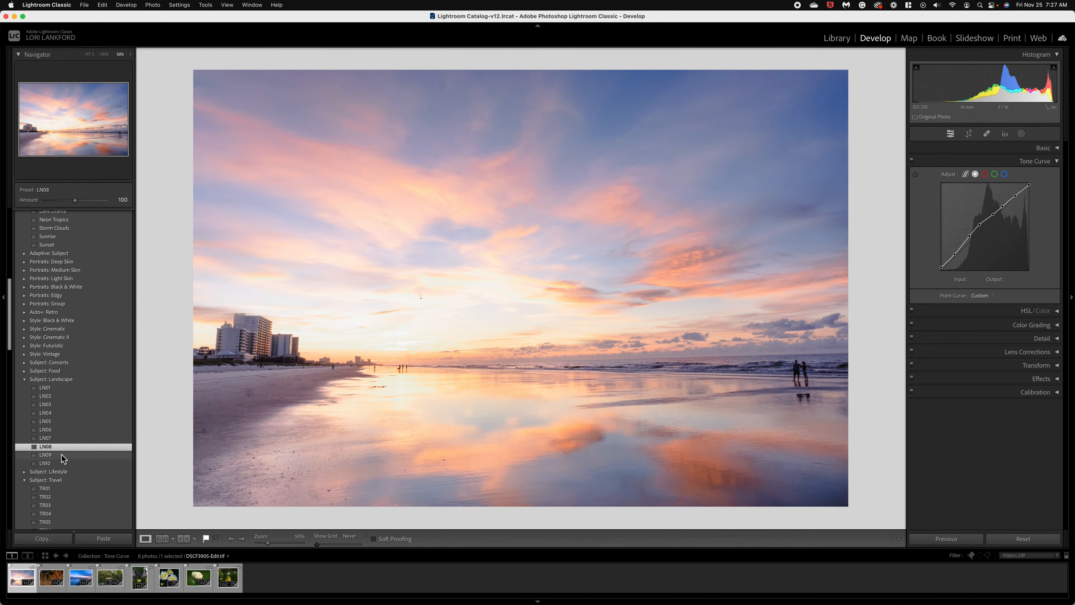
pyautogui.click(45, 462)
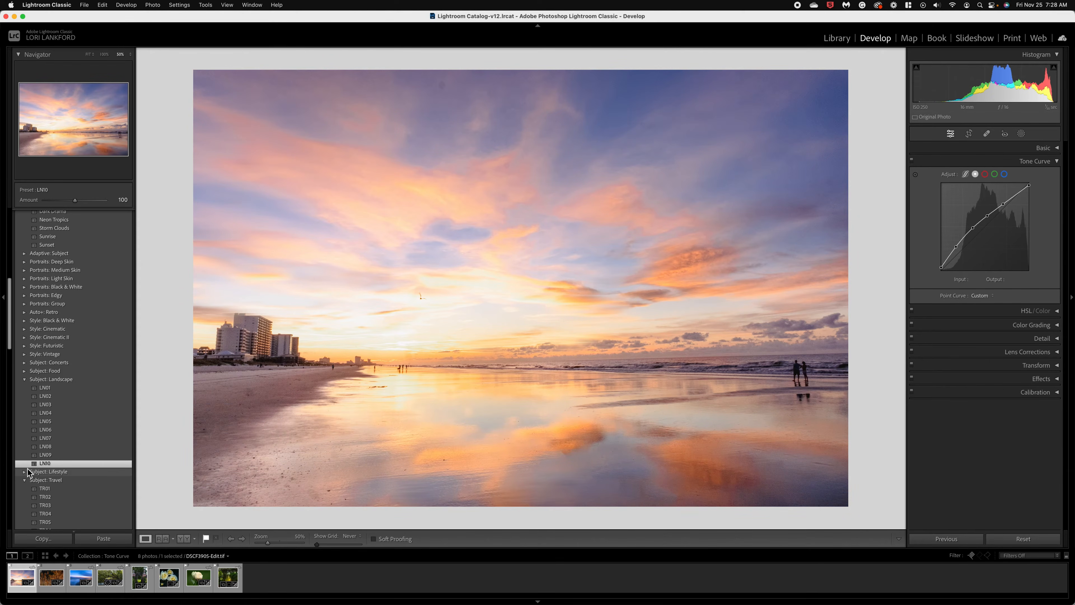
# Try the TR03 and TR04 travel presets, and add a shadow point to TR04's point curve at input 78, output 69
pyautogui.scroll(-5, 28, 470)
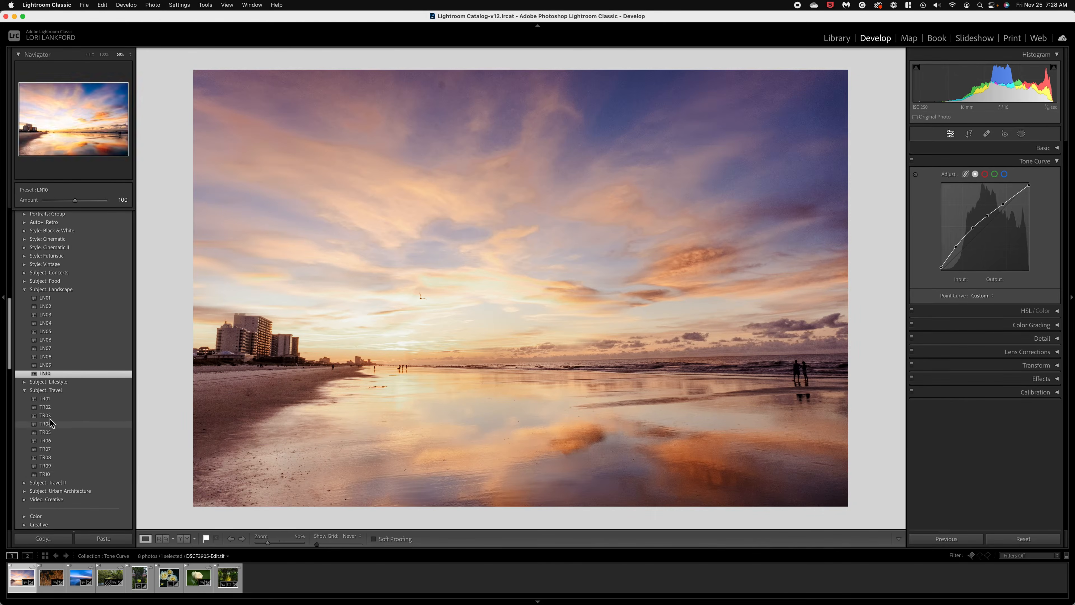
pyautogui.click(45, 415)
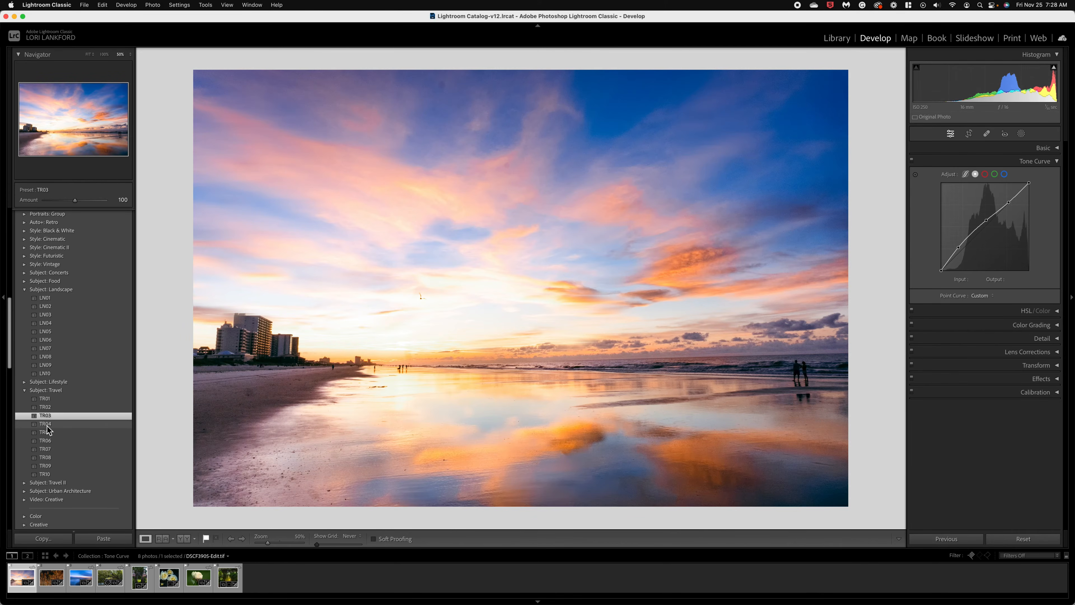
pyautogui.click(47, 425)
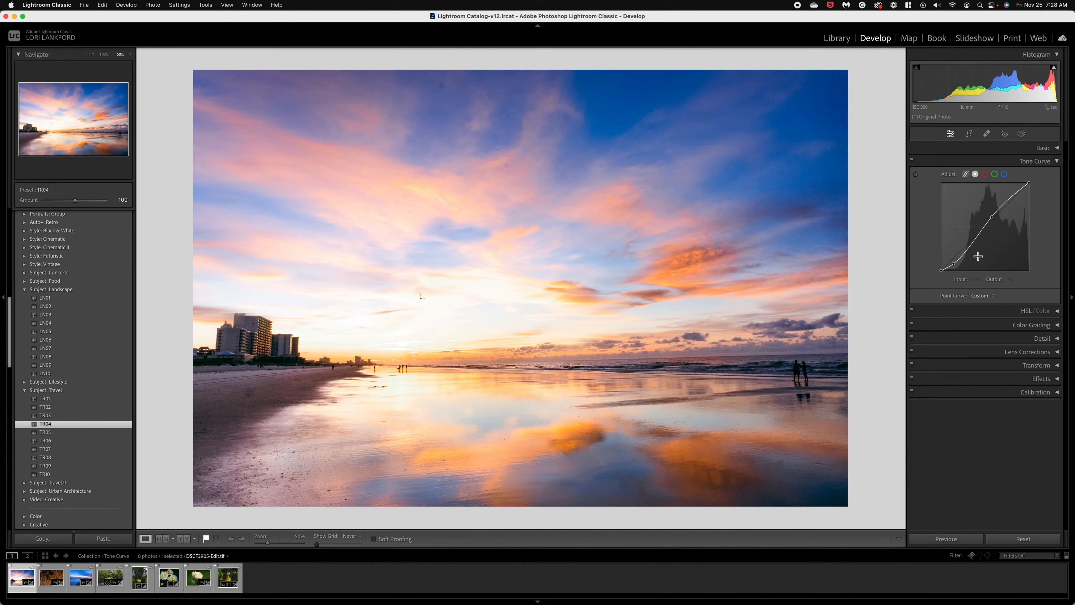
pyautogui.moveTo(963, 251); pyautogui.dragTo(968, 248)
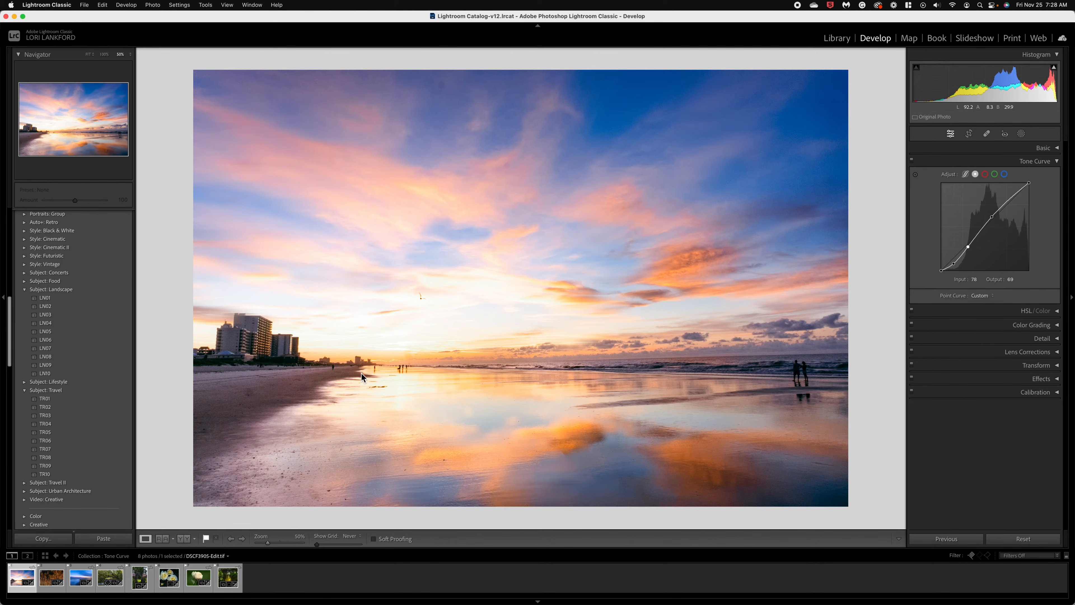
# Switch to the dried teasel photo, restore its history to the Clarity state, and hide the panel with presets and history
pyautogui.click(49, 579)
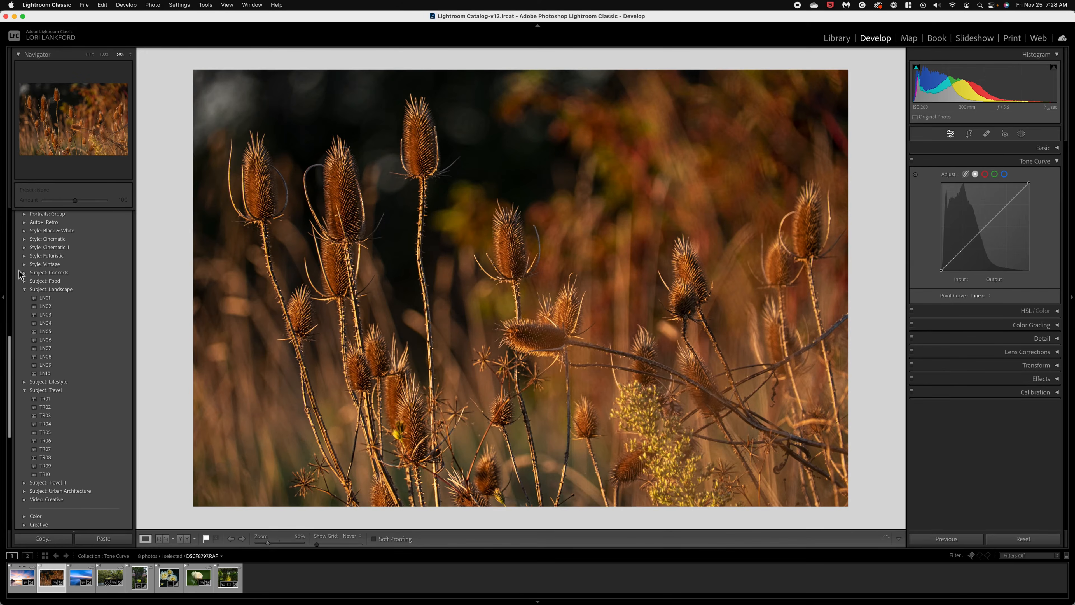
pyautogui.click(4, 298)
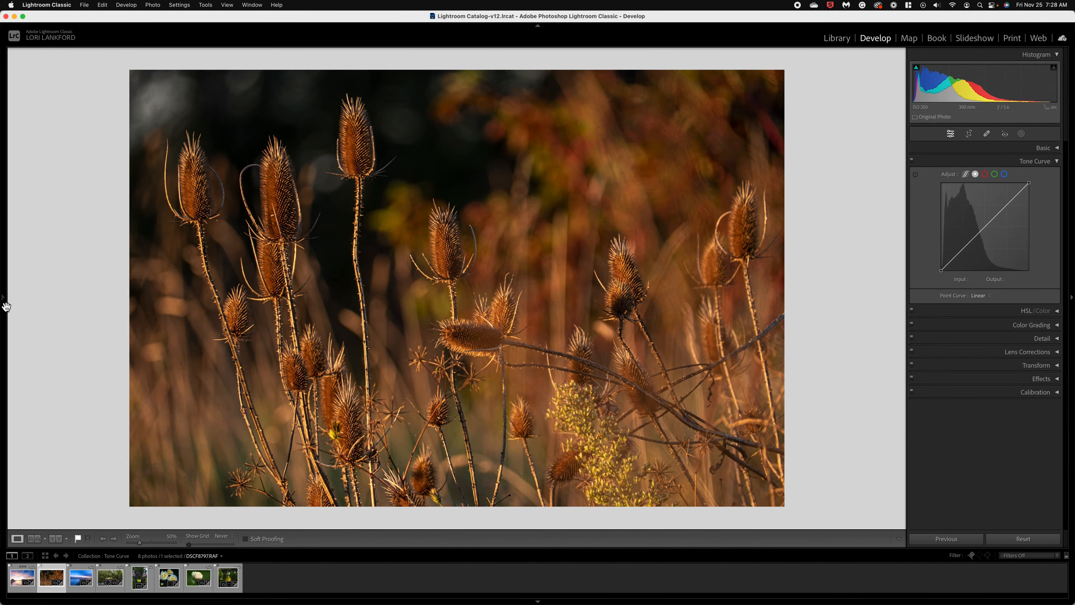
pyautogui.click(4, 302)
pyautogui.scroll(-5, 105, 440)
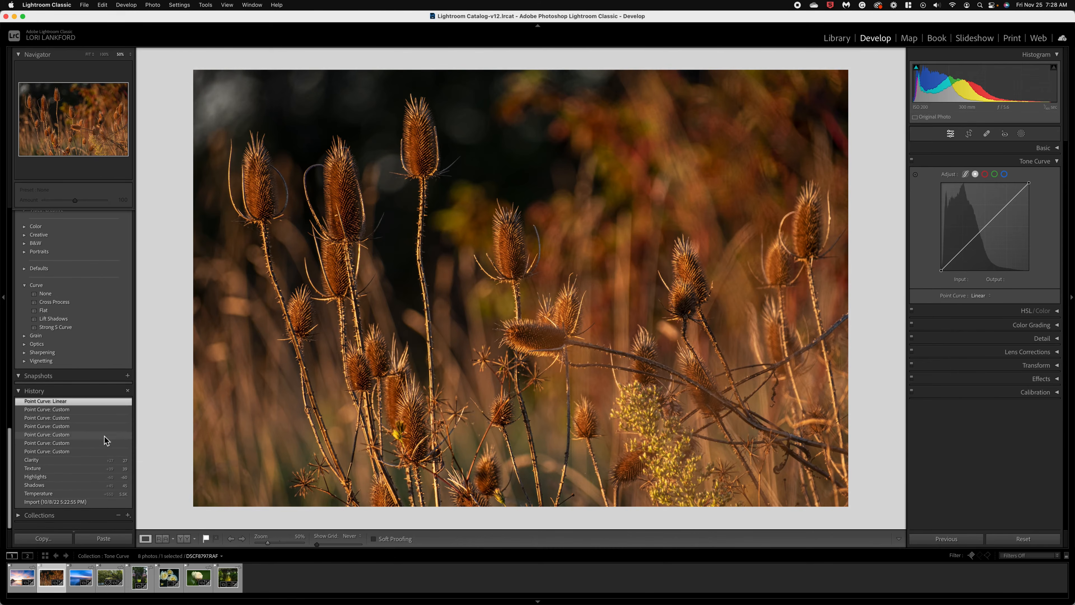
pyautogui.click(42, 464)
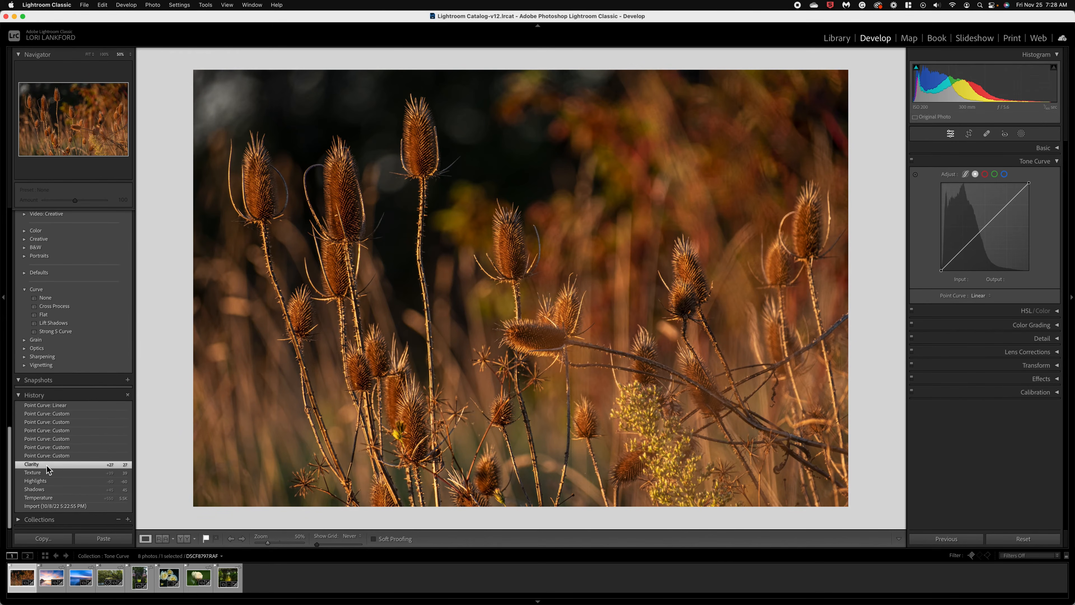
pyautogui.click(3, 299)
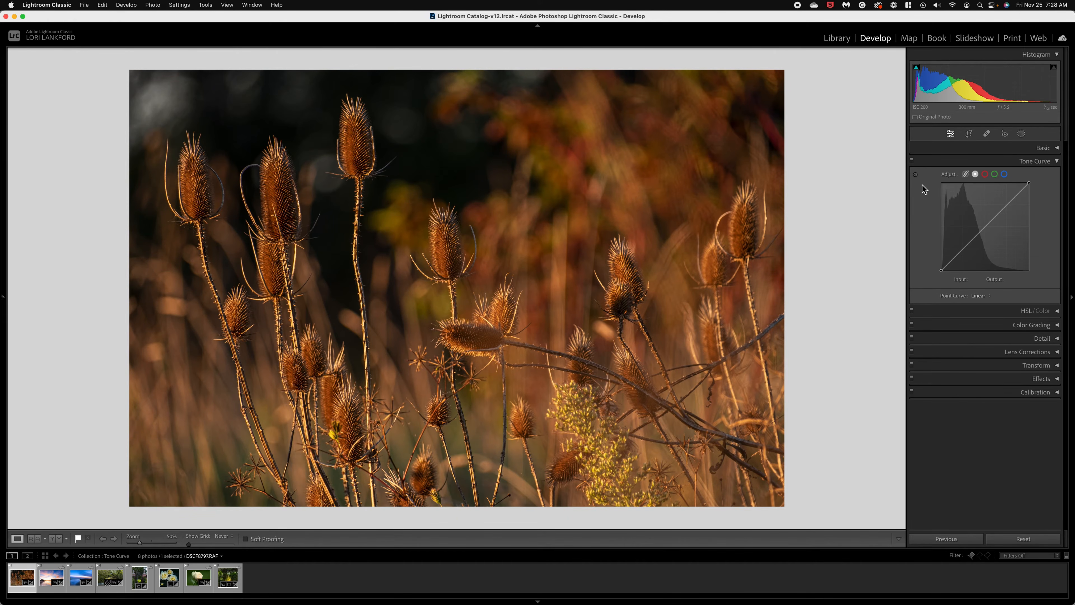
# On the parametric curve, shift the region splits toward the highlights and set Lights to +38, Darks to -14 and Shadows to +48
pyautogui.click(965, 174)
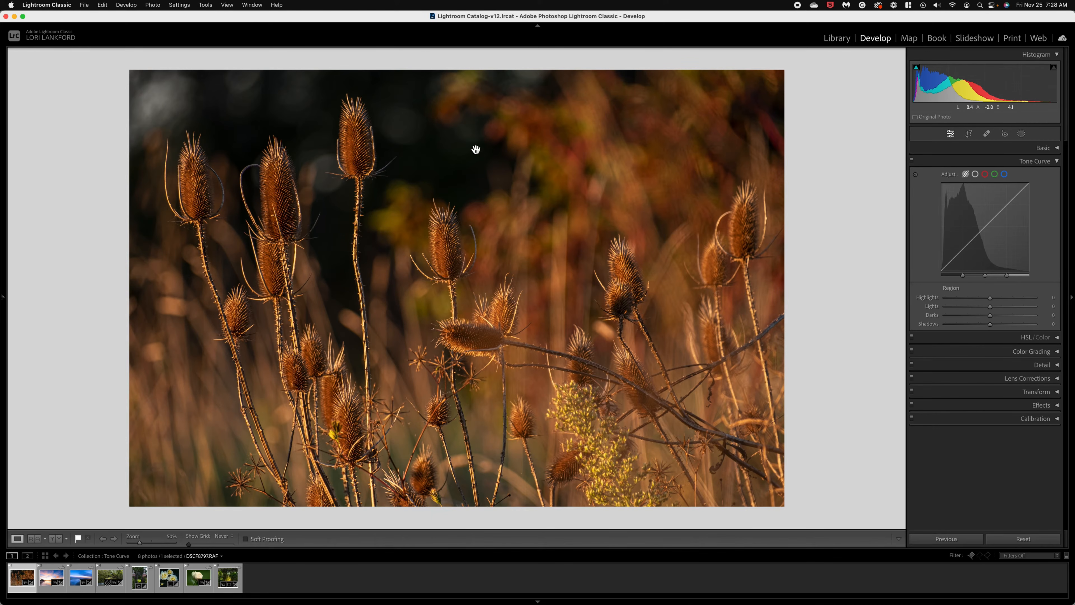
pyautogui.moveTo(964, 276); pyautogui.dragTo(984, 279)
pyautogui.moveTo(1008, 275); pyautogui.dragTo(1029, 281)
pyautogui.moveTo(990, 327); pyautogui.dragTo(1028, 331)
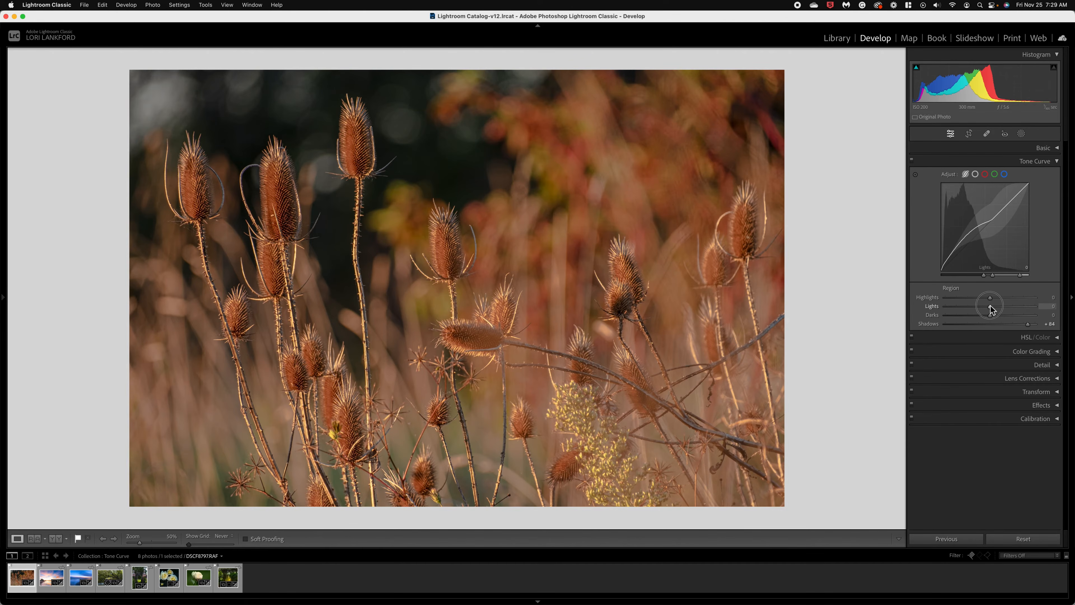
pyautogui.moveTo(990, 306); pyautogui.dragTo(1011, 324)
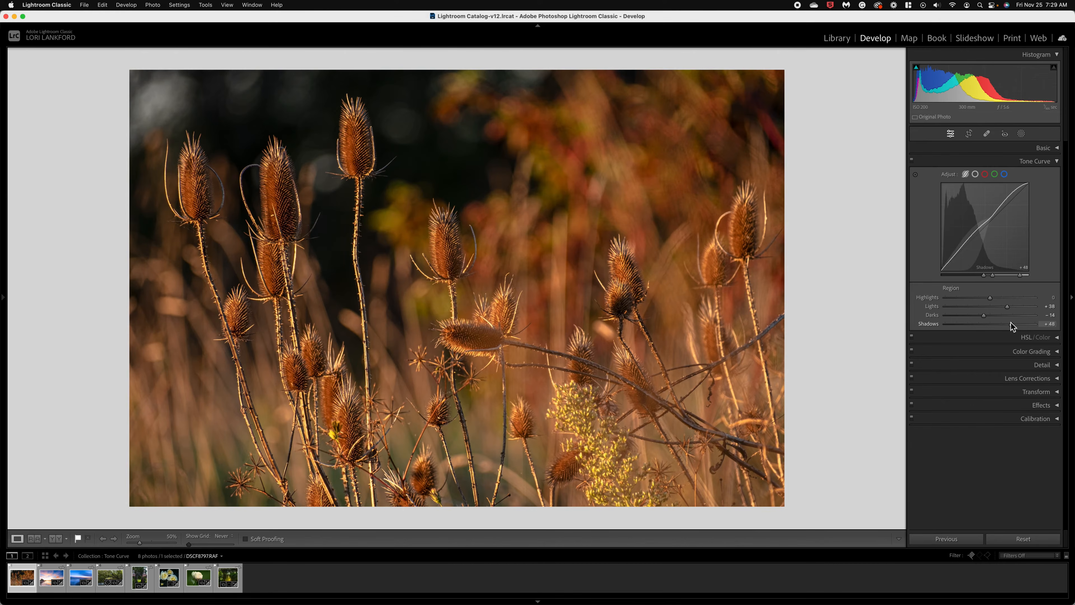
# Try adjusting the midtones on the blue and green channel curves, and return to the parametric curve
pyautogui.click(1005, 174)
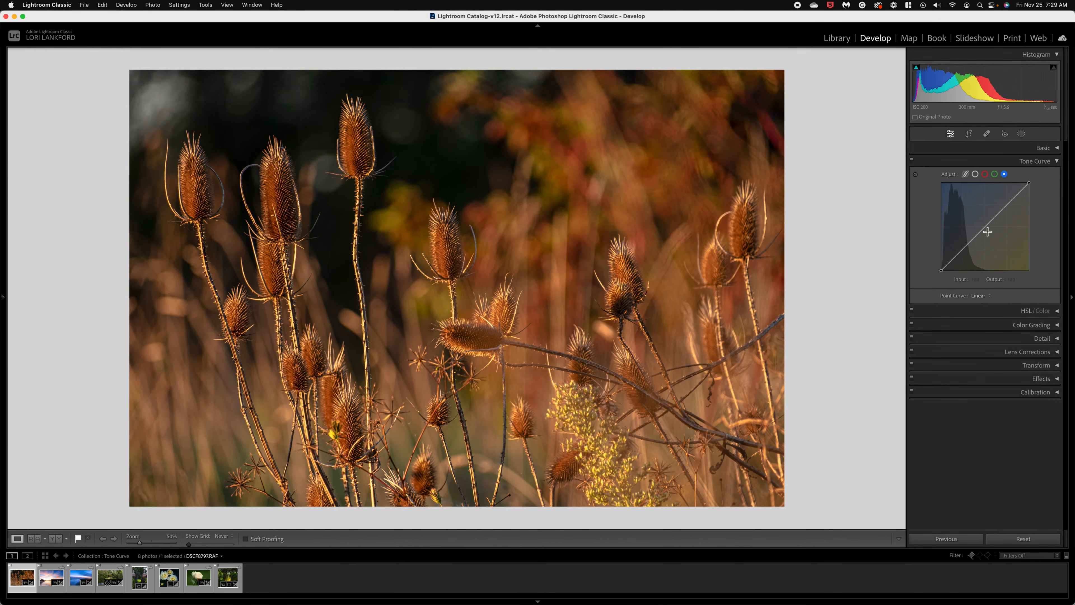
pyautogui.moveTo(987, 230); pyautogui.dragTo(1032, 195)
pyautogui.click(994, 174)
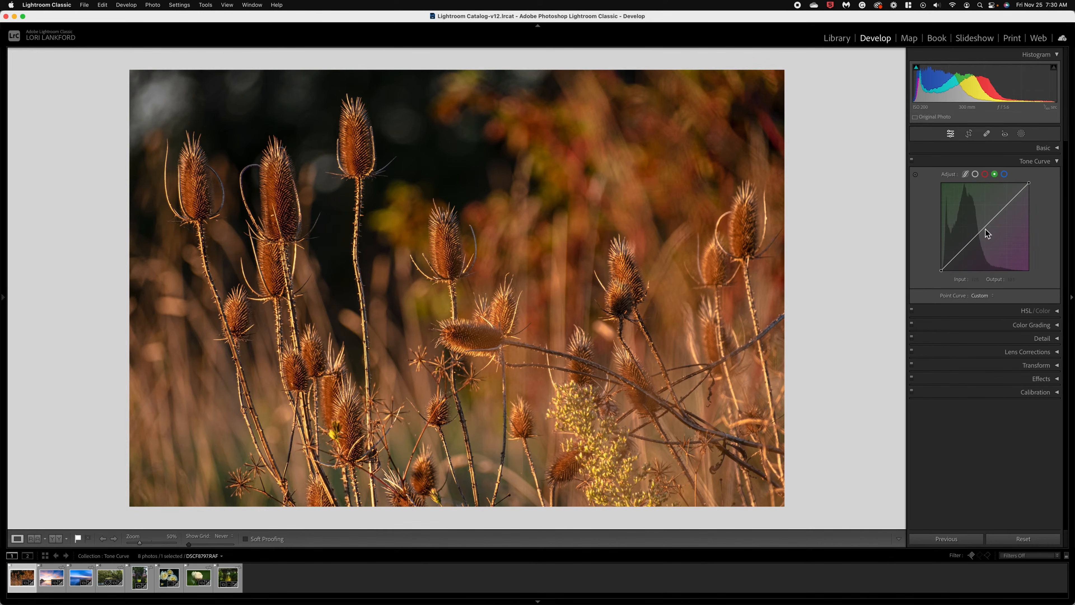
pyautogui.moveTo(984, 229); pyautogui.dragTo(984, 228)
pyautogui.click(977, 175)
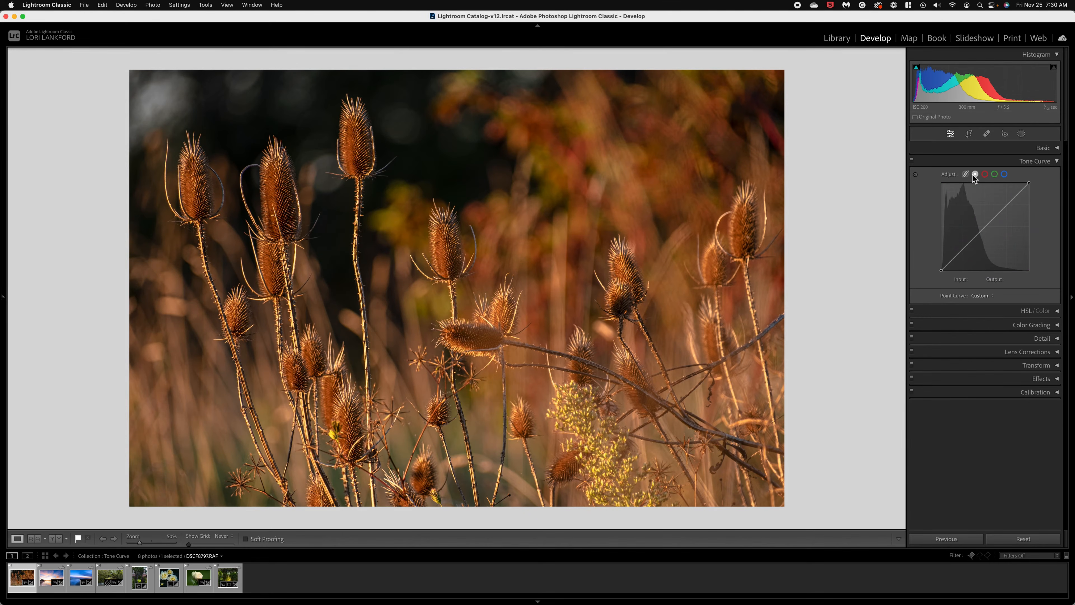
pyautogui.click(966, 174)
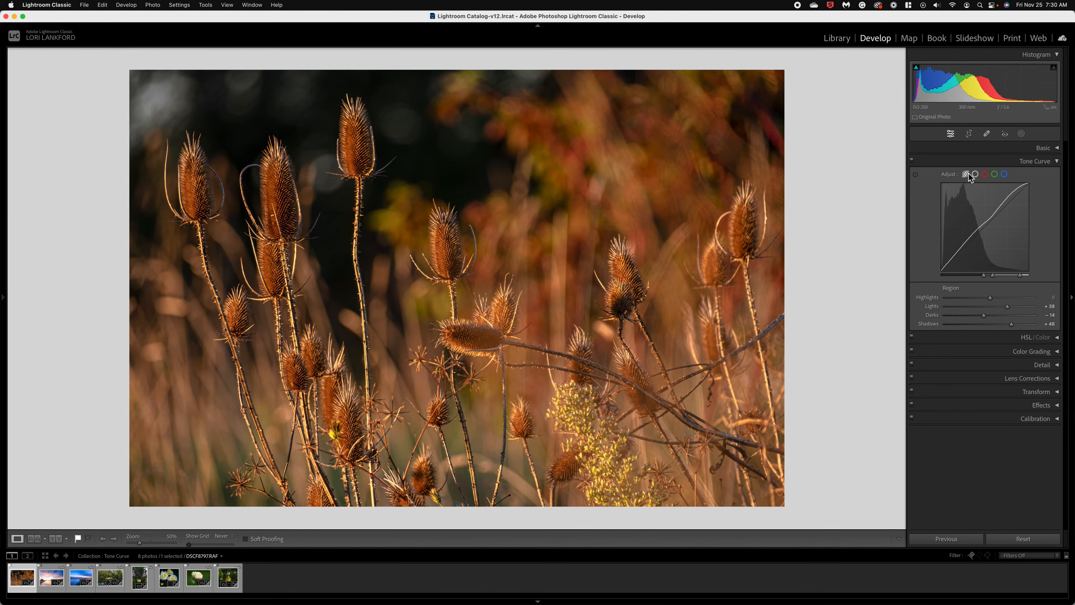
# Compare the teasel photo's tone curve edits with its Before view
pyautogui.press('\\')
pyautogui.press('\\')
pyautogui.press('\\')
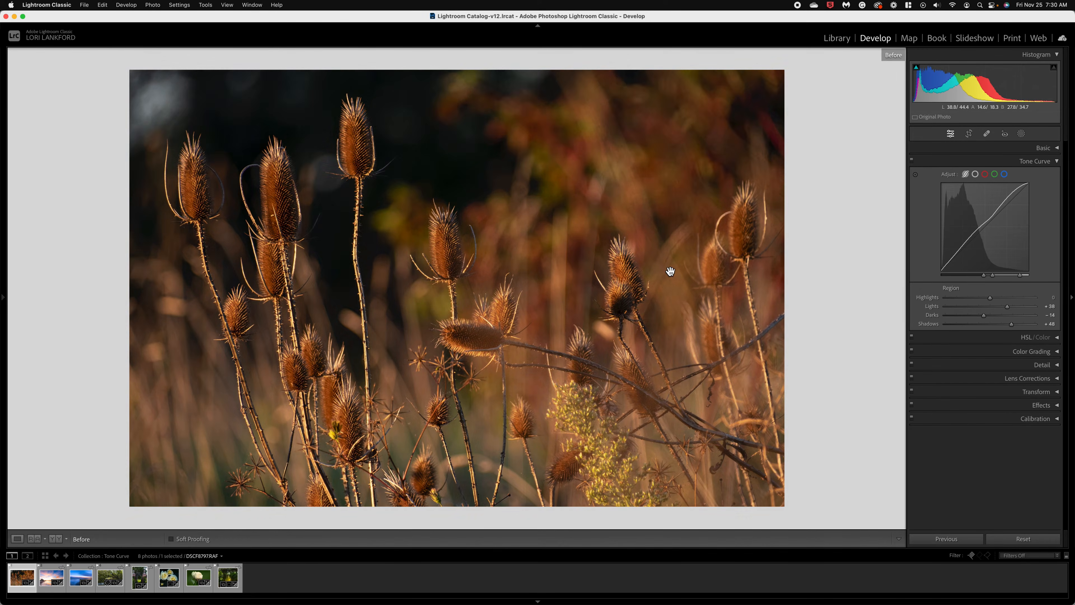
pyautogui.press('\\')
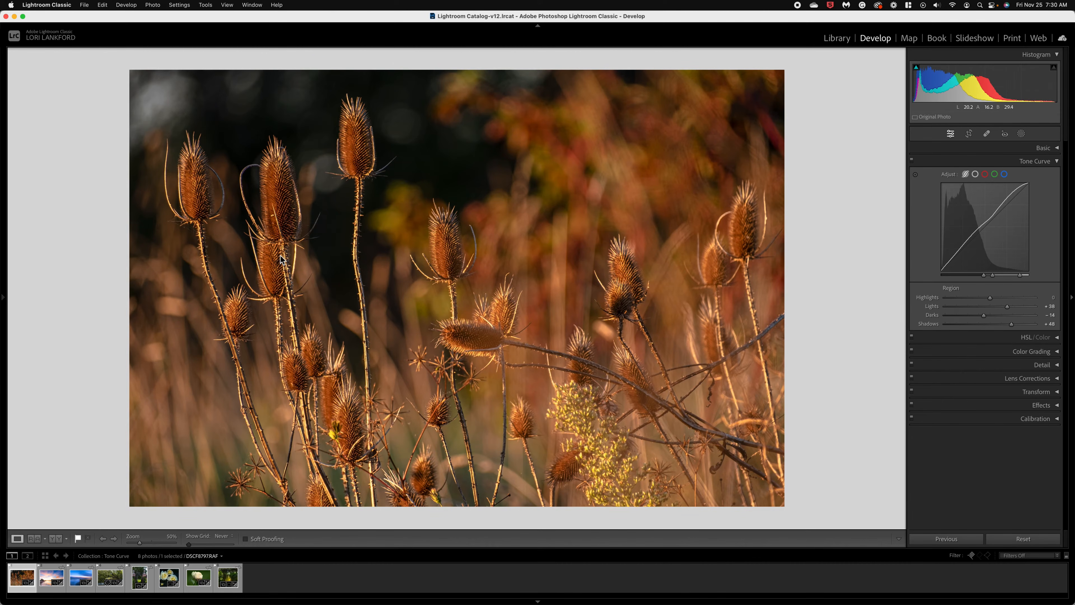
# Switch to the blue seascape photo, restore its history to the latest hard drive export state, and hide the panel with presets and history
pyautogui.click(80, 579)
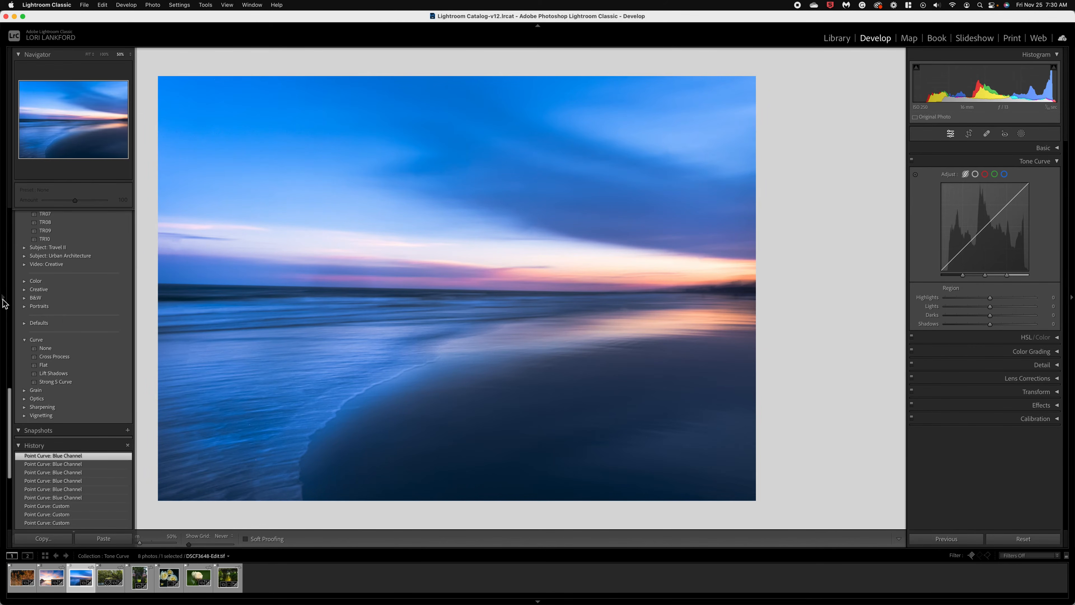
pyautogui.scroll(-3, 55, 457)
pyautogui.click(53, 470)
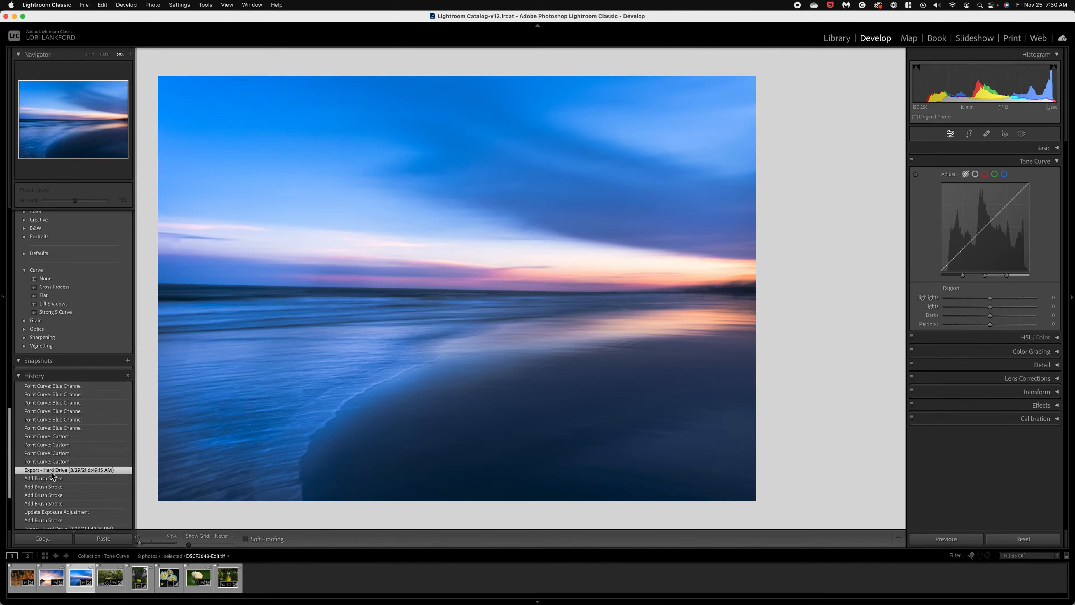
pyautogui.click(5, 301)
pyautogui.click(5, 301)
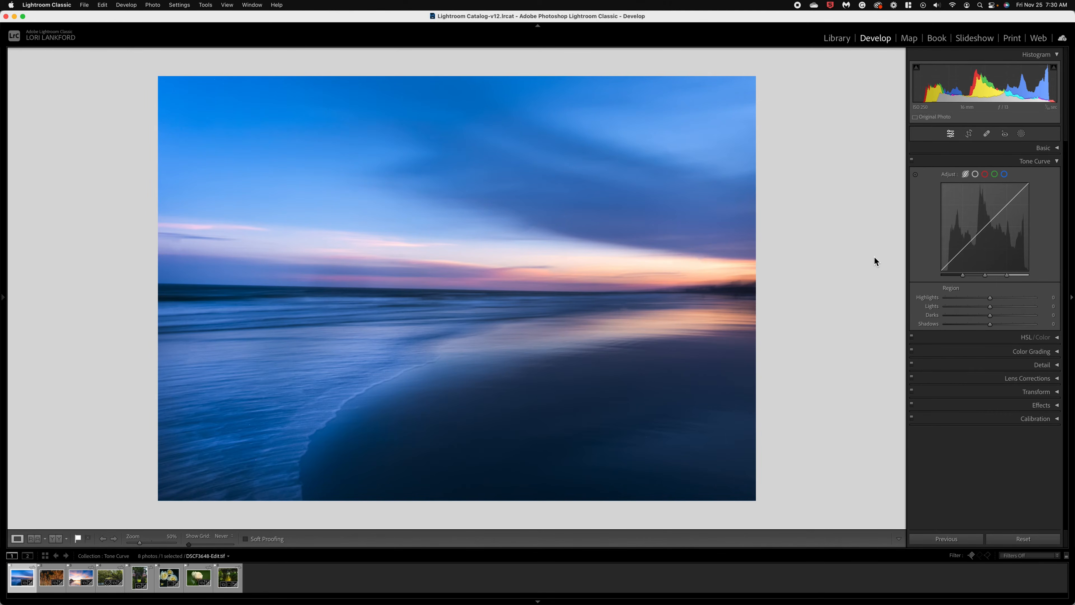
# On the point curve, set the black point to output 14 and add points at 216/228 and 120/132, and compare with the Before view
pyautogui.click(975, 175)
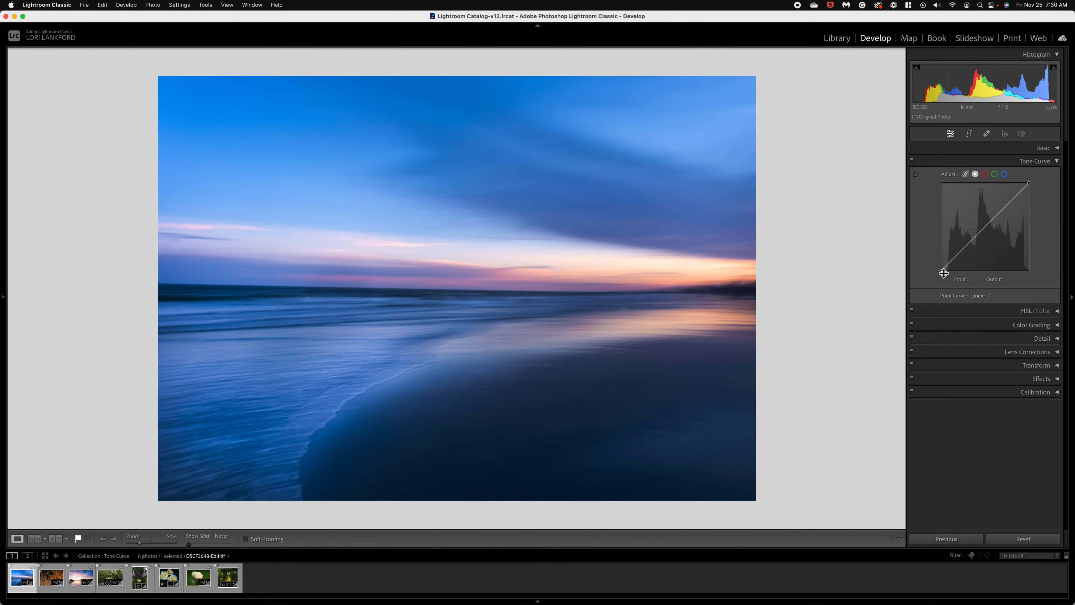
pyautogui.moveTo(942, 273); pyautogui.dragTo(941, 265)
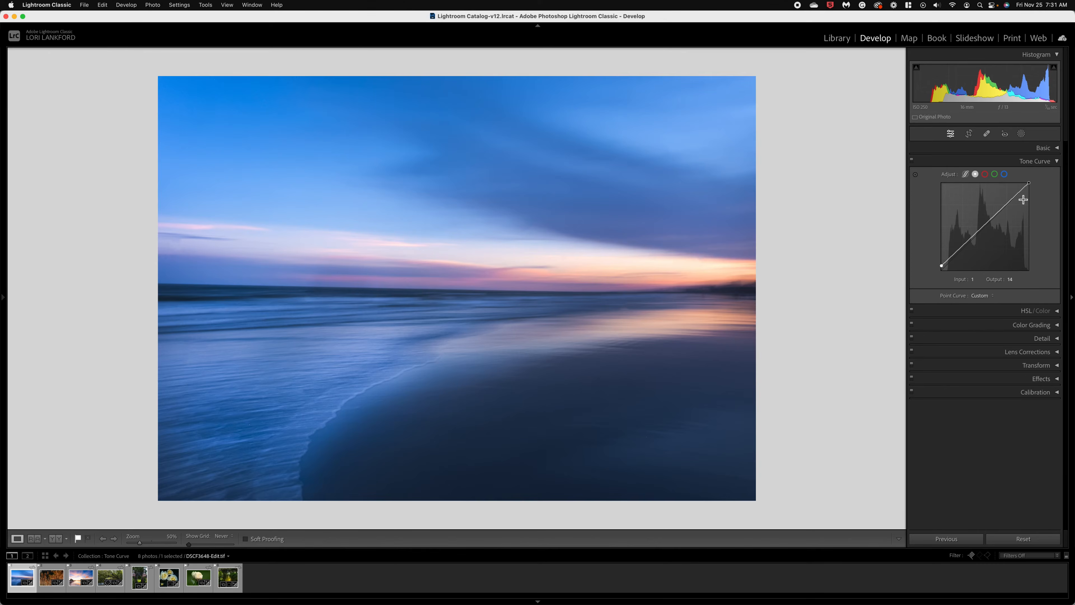
pyautogui.moveTo(1015, 199); pyautogui.dragTo(1017, 194)
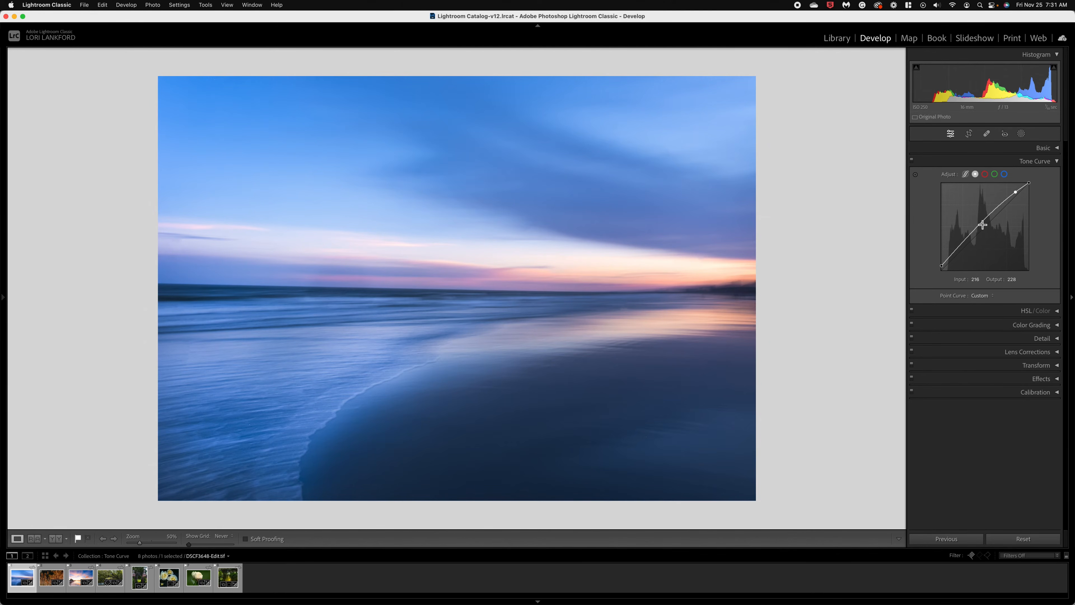
pyautogui.moveTo(982, 225); pyautogui.dragTo(983, 224)
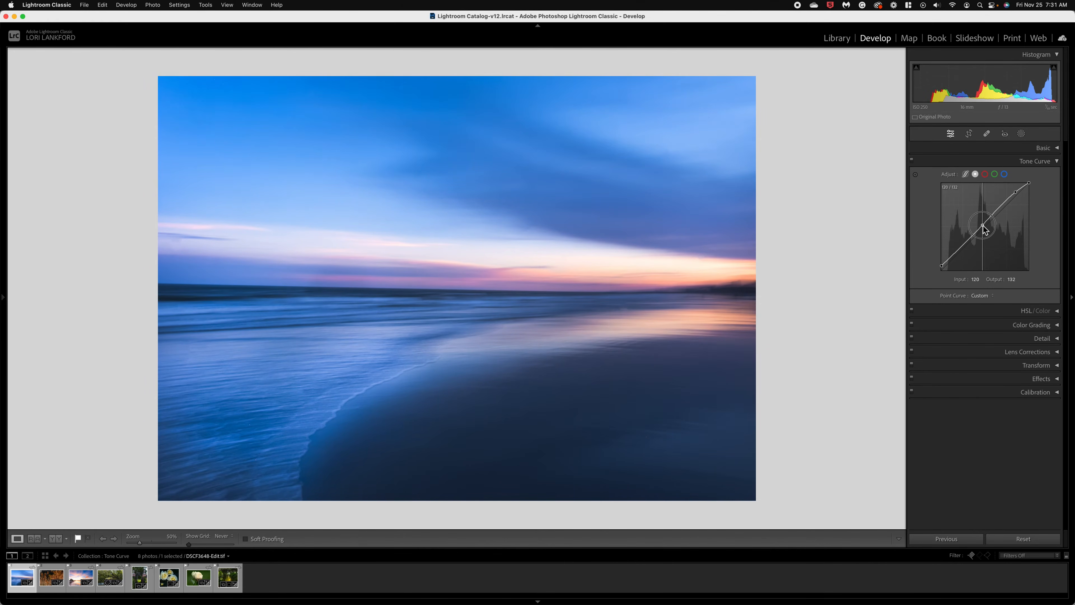
pyautogui.press('\\')
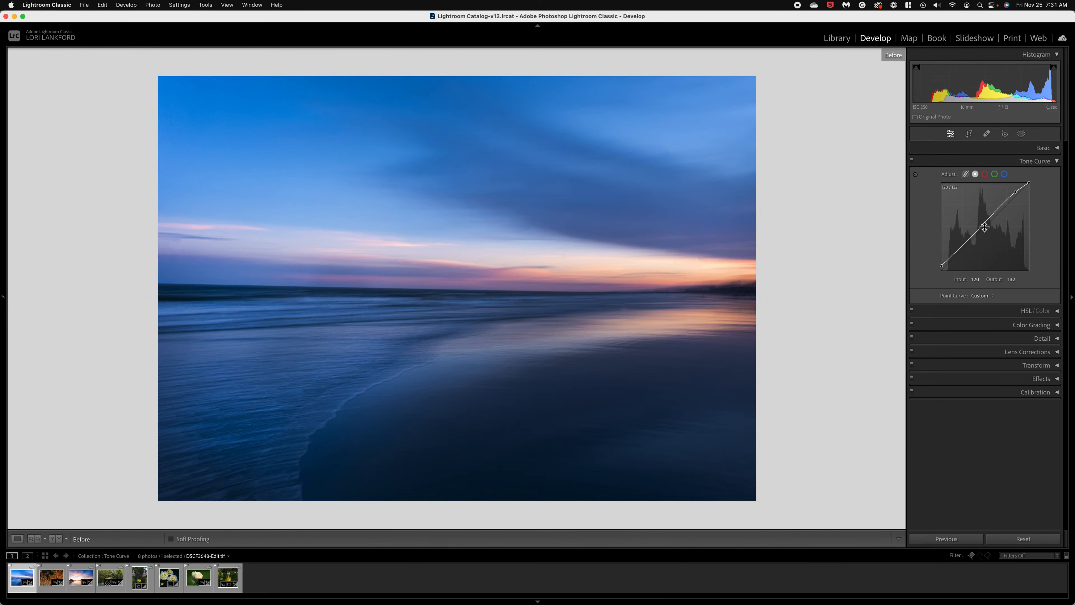
pyautogui.press('\\')
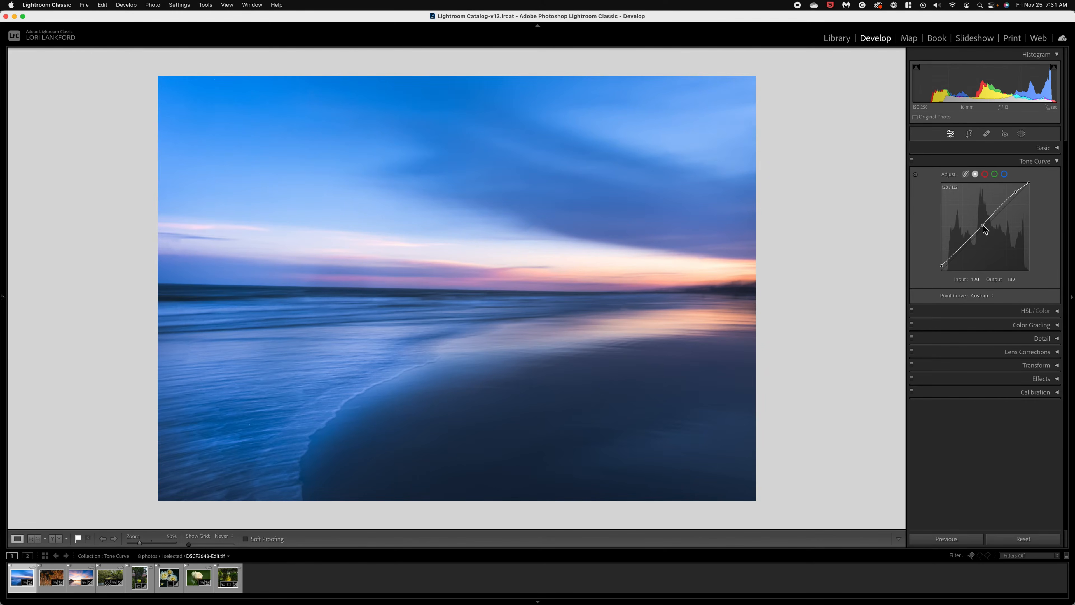
# Steepen the point curve's highlights with the upper point at 217/236, lift the black point to output 38, and compare with the Before view
pyautogui.moveTo(1007, 203); pyautogui.dragTo(1017, 190)
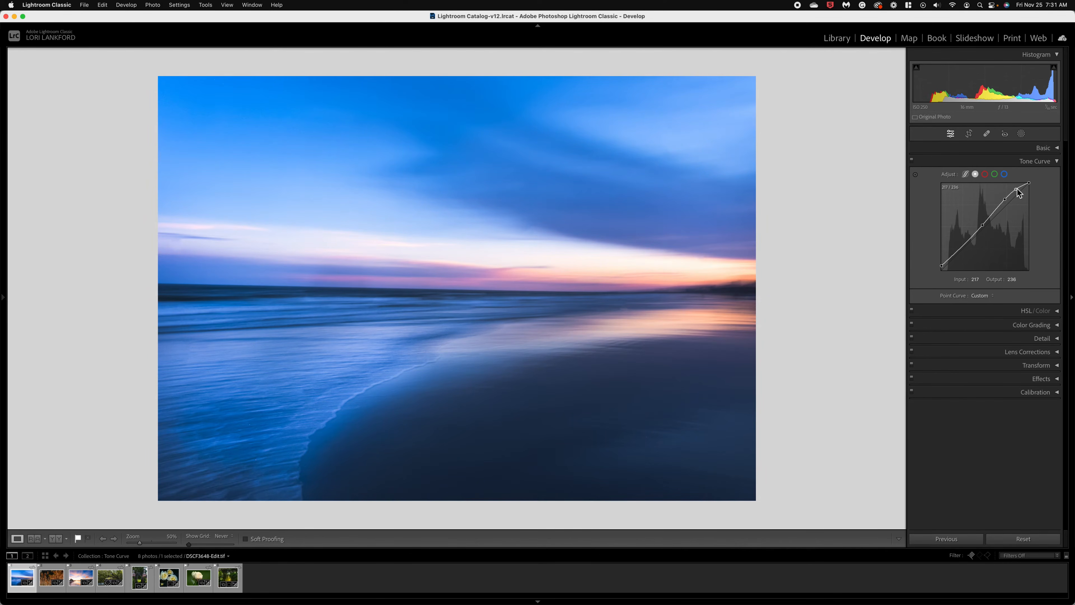
pyautogui.press('\\')
pyautogui.press('\\')
pyautogui.press('\\')
pyautogui.press('\\')
pyautogui.moveTo(943, 267)
pyautogui.mouseDown()
pyautogui.moveTo(961, 250)
pyautogui.moveTo(941, 258)
pyautogui.mouseUp()
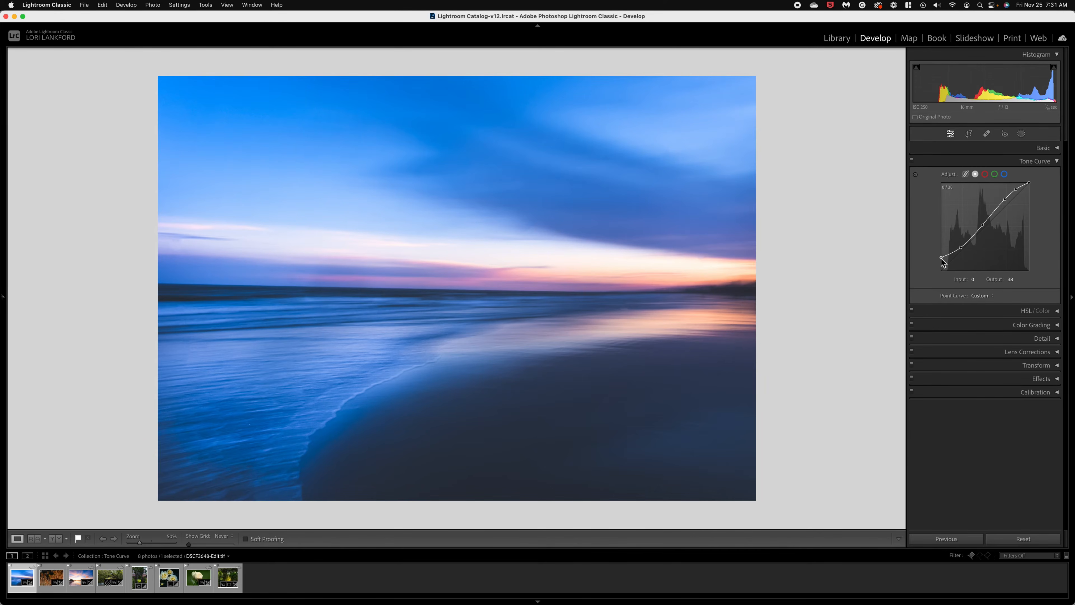
pyautogui.press('\\')
pyautogui.press('\\')
# On the green channel curve, add a highlight anchor and set the midtone point to input 127, output 126, comparing with the Before view
pyautogui.click(984, 174)
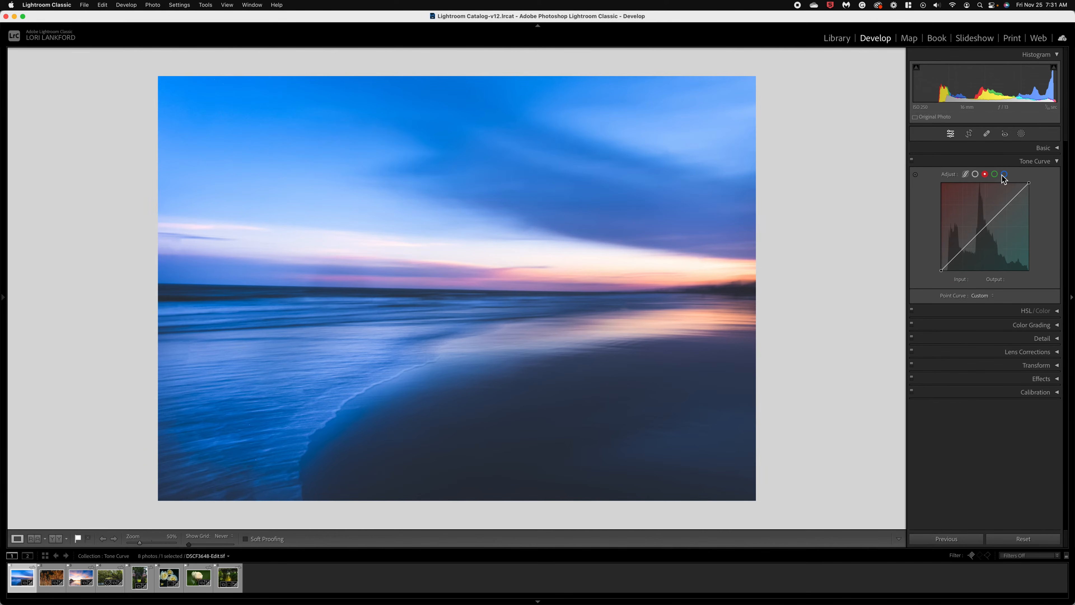
pyautogui.click(994, 174)
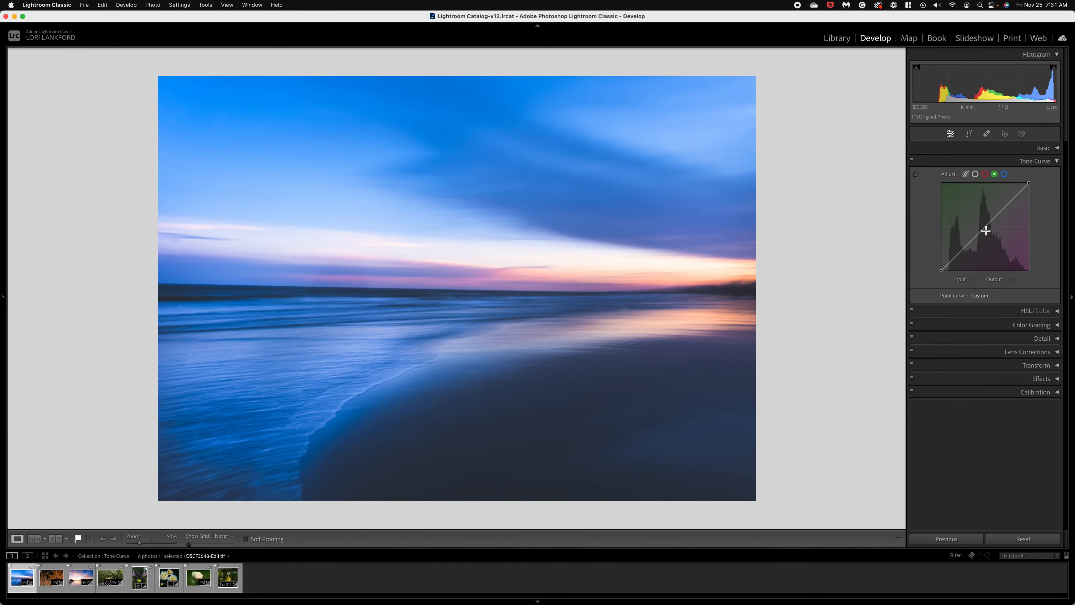
pyautogui.click(986, 231)
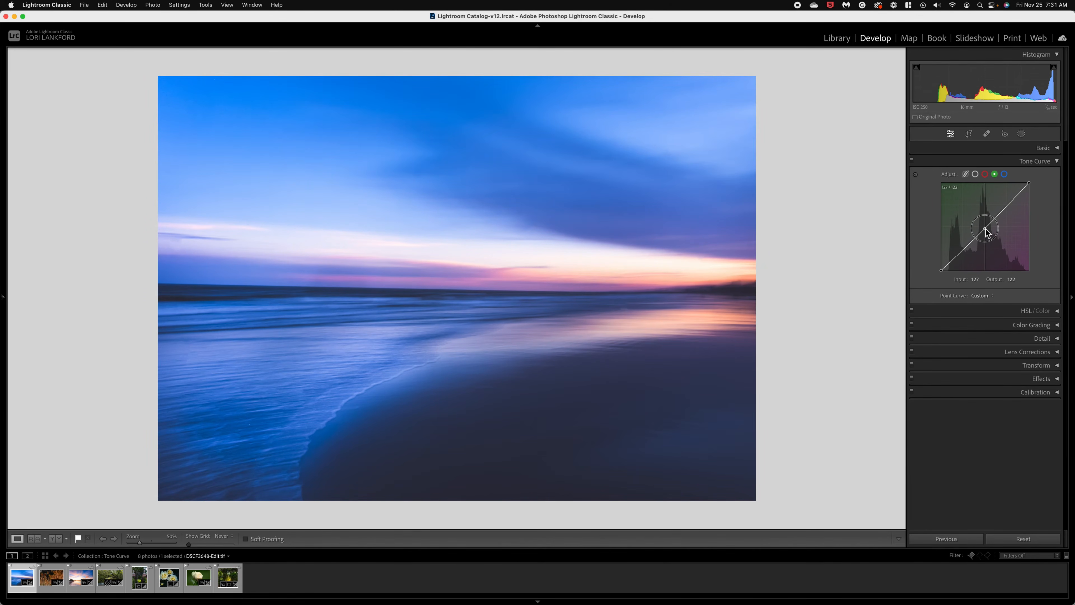
pyautogui.moveTo(986, 231)
pyautogui.mouseDown()
pyautogui.moveTo(1014, 201)
pyautogui.moveTo(985, 229)
pyautogui.mouseUp()
pyautogui.press('\\')
pyautogui.press('\\')
pyautogui.click(984, 228)
pyautogui.moveTo(985, 229); pyautogui.dragTo(987, 229)
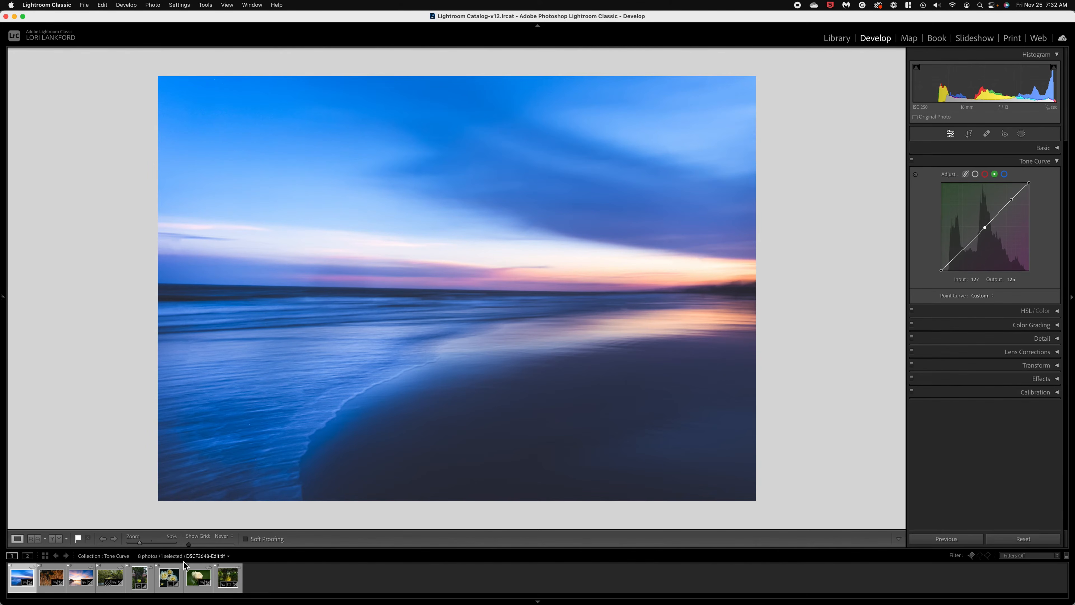
# Switch to the white peony photo, restore its history to the latest Clarity state, and hide the panel with presets and history
pyautogui.click(201, 579)
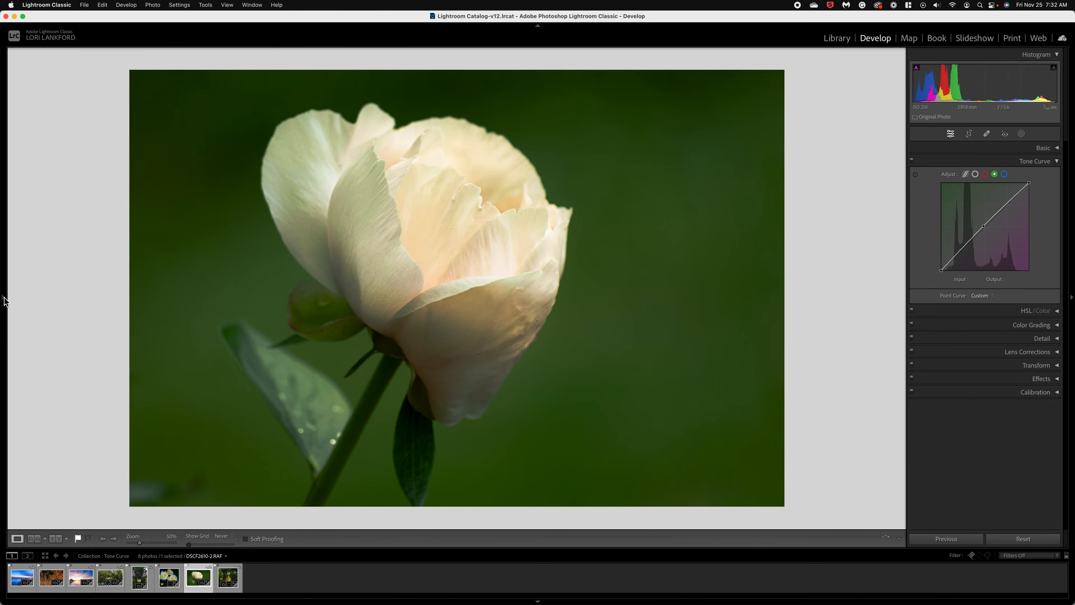
pyautogui.click(4, 300)
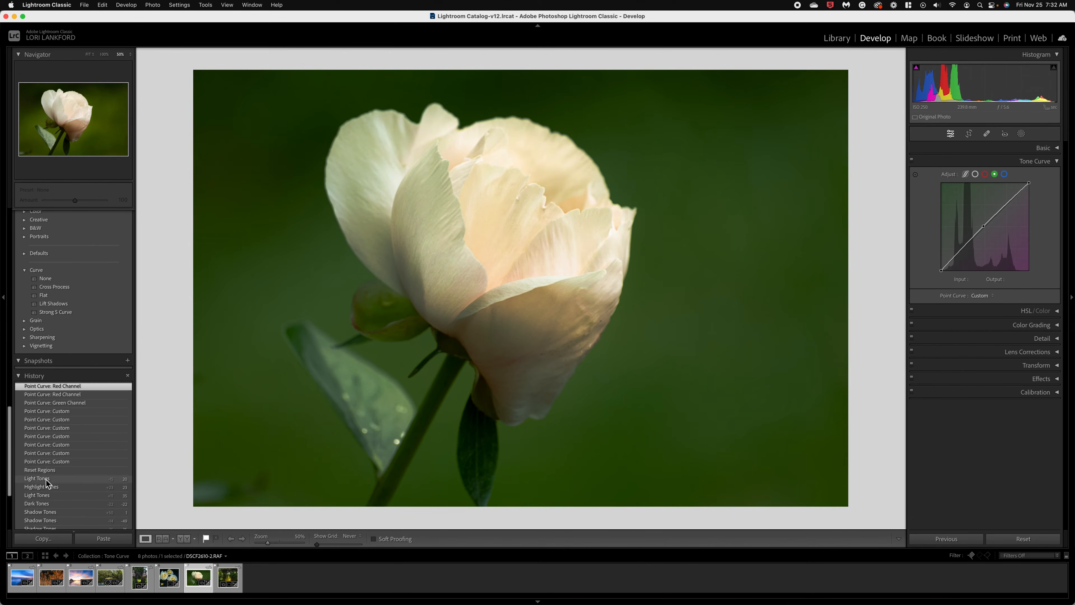
pyautogui.scroll(-2, 45, 487)
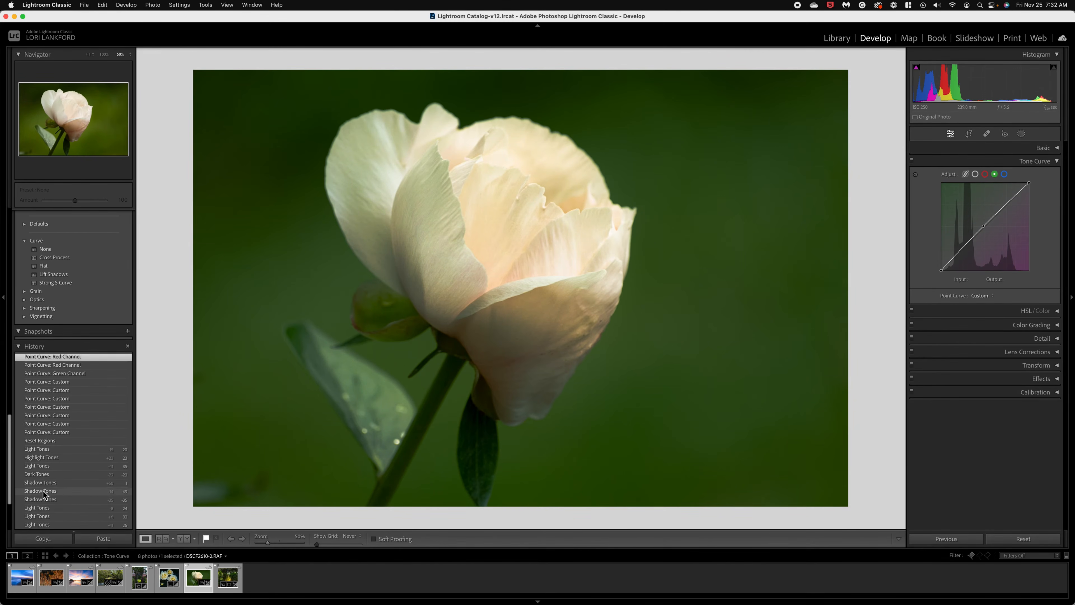
pyautogui.scroll(-5, 43, 491)
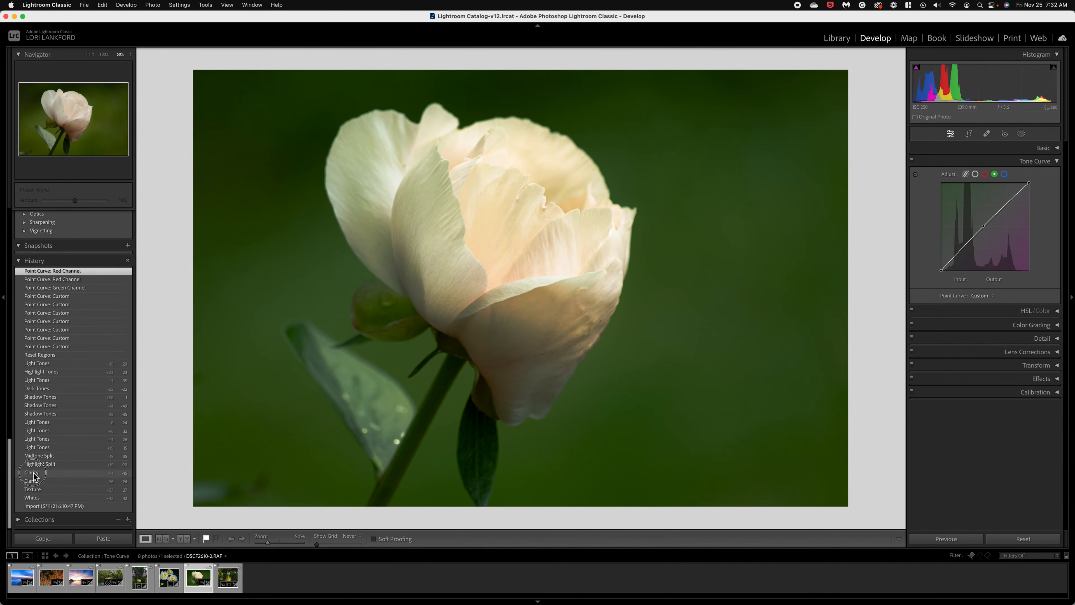
pyautogui.click(33, 472)
pyautogui.click(4, 300)
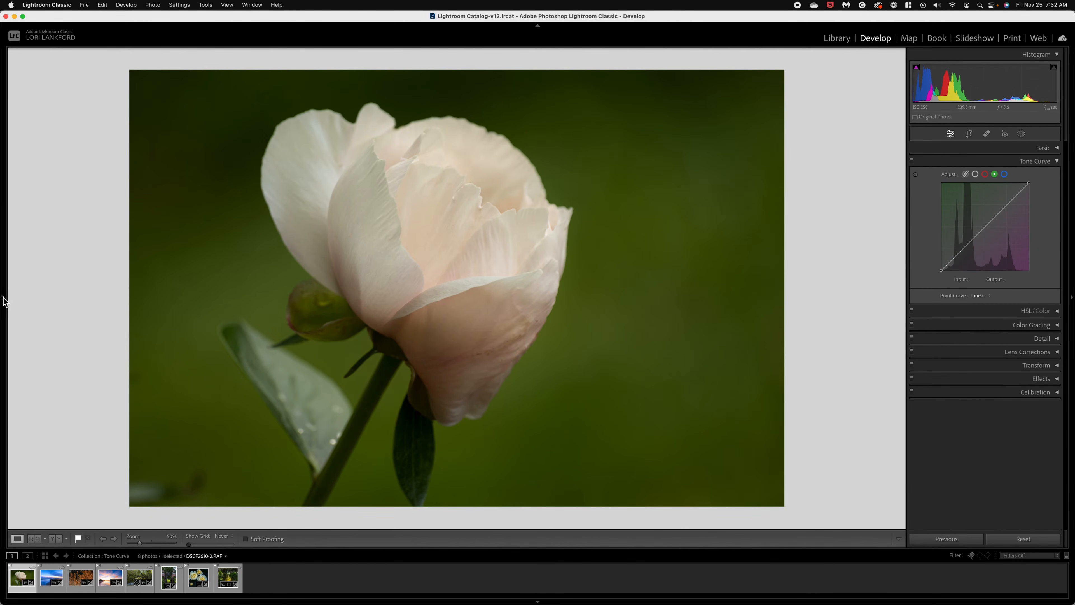
# On the parametric curve, move the region splits toward the shadows and set Highlights +20, Lights +11, Darks -10 and Shadows -17
pyautogui.click(975, 174)
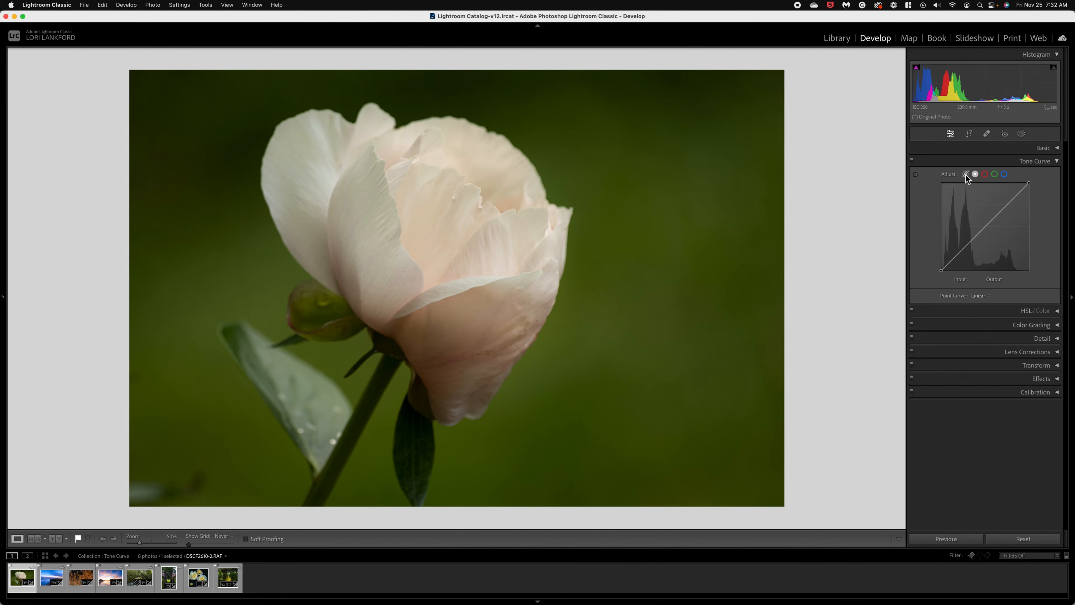
pyautogui.click(966, 174)
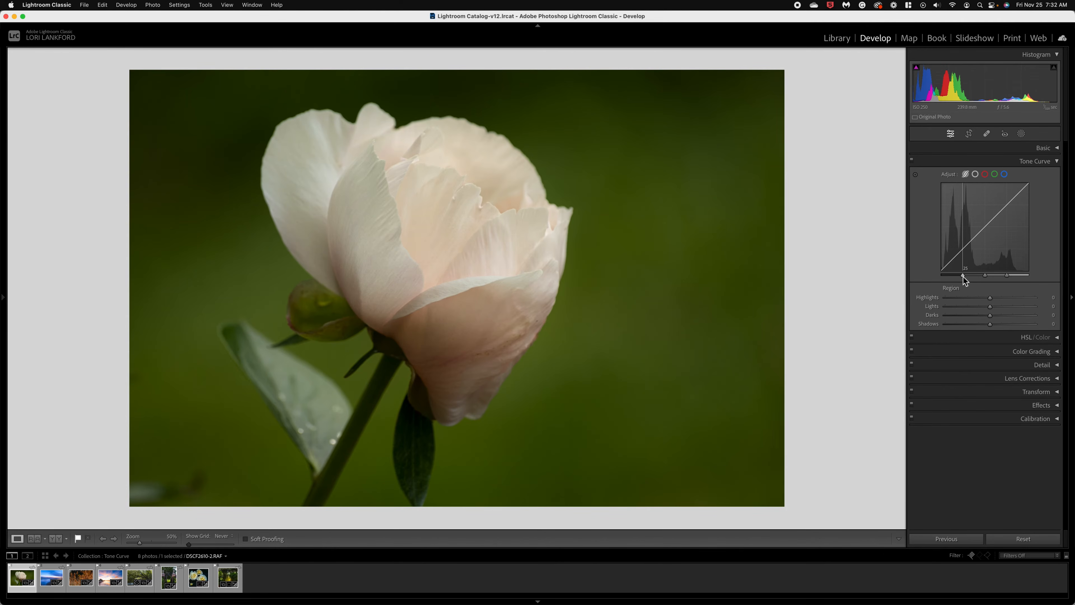
pyautogui.moveTo(962, 276); pyautogui.dragTo(959, 276)
pyautogui.moveTo(1007, 275); pyautogui.dragTo(966, 275)
pyautogui.click(994, 275)
pyautogui.moveTo(991, 297); pyautogui.dragTo(980, 326)
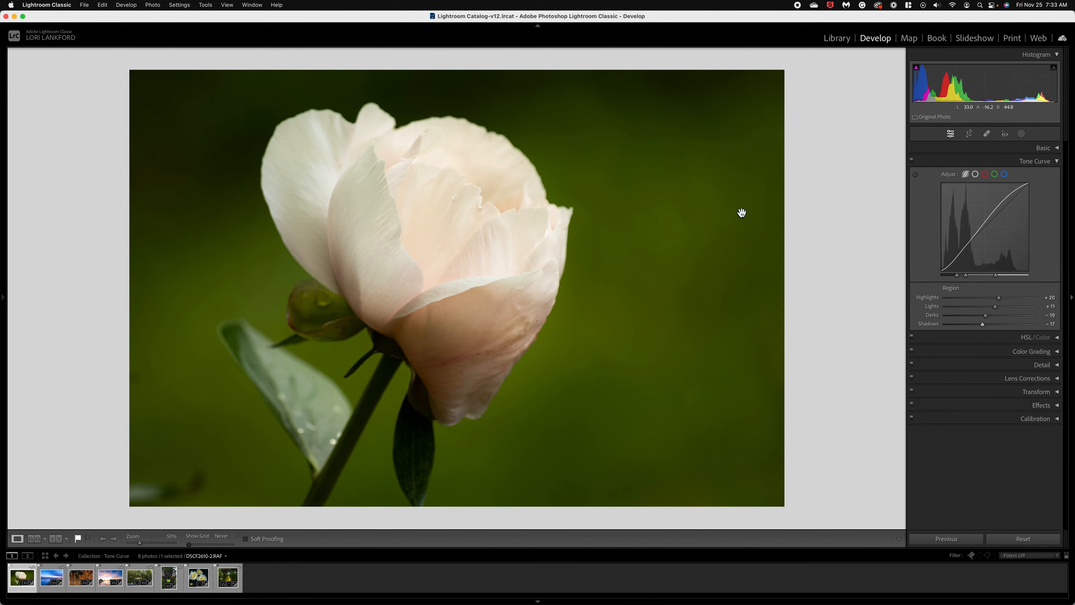
# Clone over two blemishes in the green background beside the peony, and close the retouching tool
pyautogui.click(986, 135)
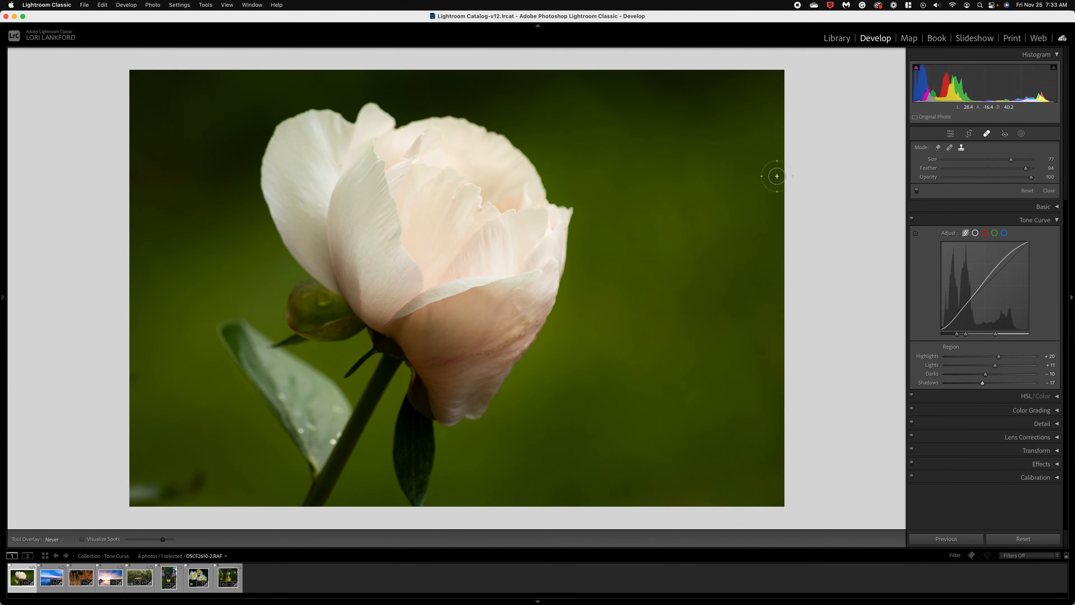
pyautogui.scroll(1, 693, 214)
pyautogui.moveTo(692, 214); pyautogui.dragTo(694, 235)
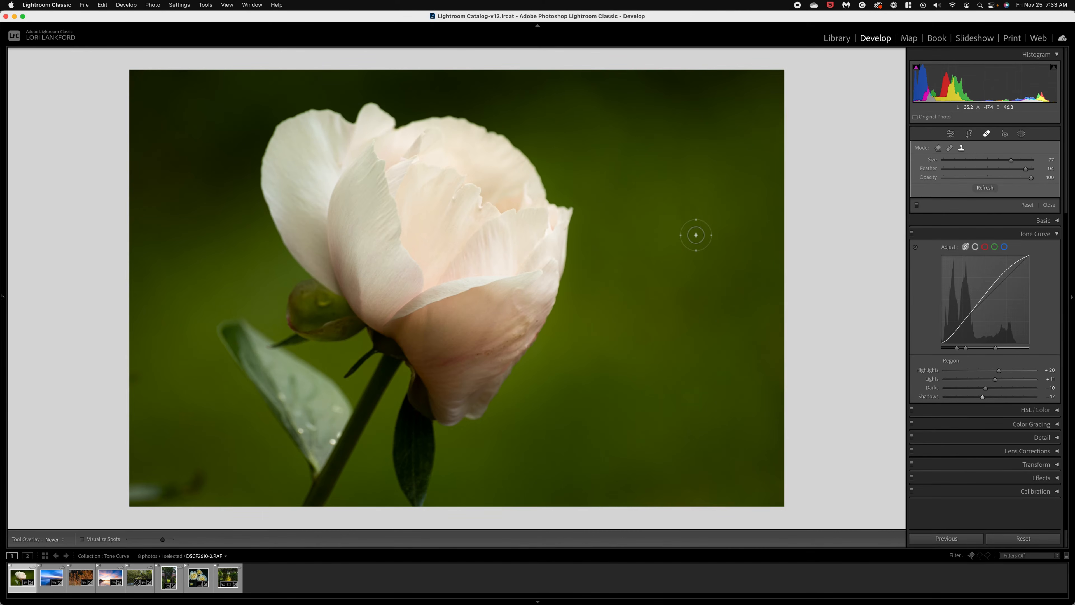
pyautogui.moveTo(684, 192)
pyautogui.mouseDown()
pyautogui.moveTo(691, 241)
pyautogui.moveTo(700, 235)
pyautogui.moveTo(698, 202)
pyautogui.mouseUp()
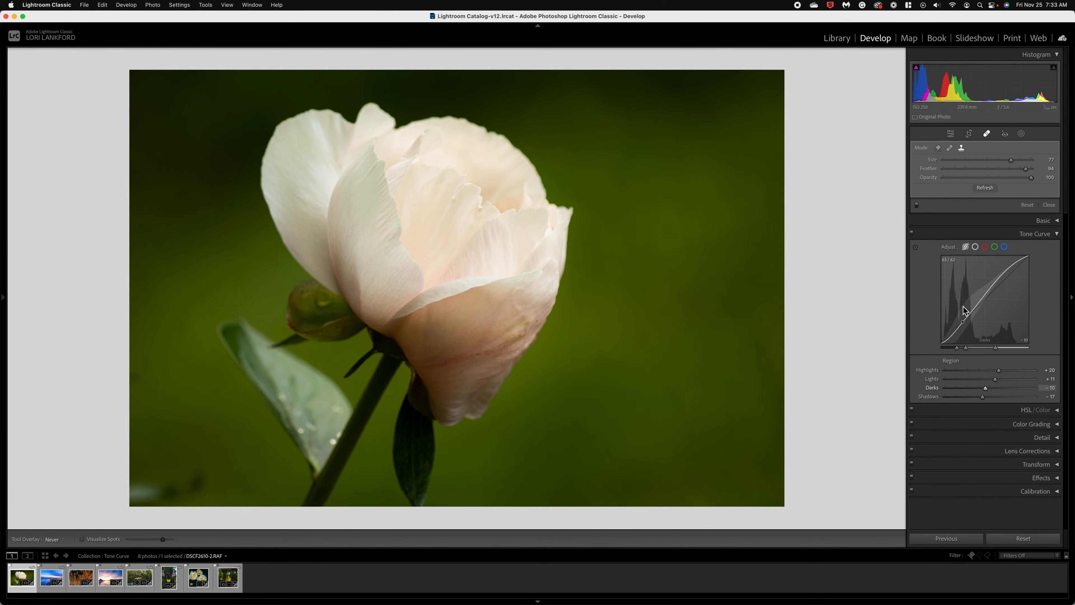
pyautogui.click(1050, 205)
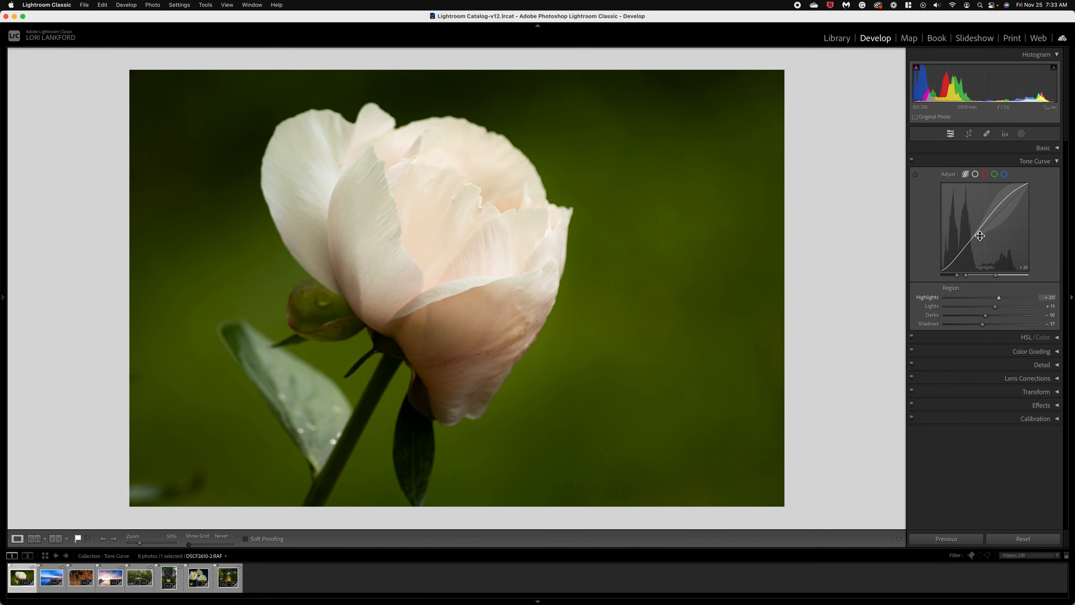
# Darken the peony's background with a point curve point at input 84, output 54, and compare with the Before view
pyautogui.click(976, 174)
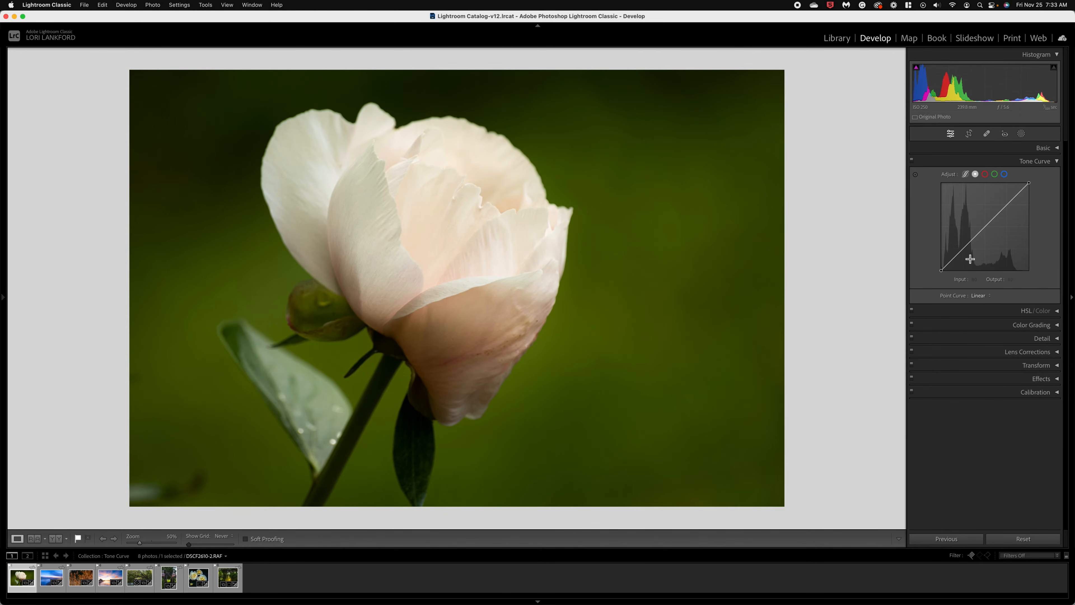
pyautogui.click(961, 251)
pyautogui.moveTo(961, 251); pyautogui.dragTo(969, 253)
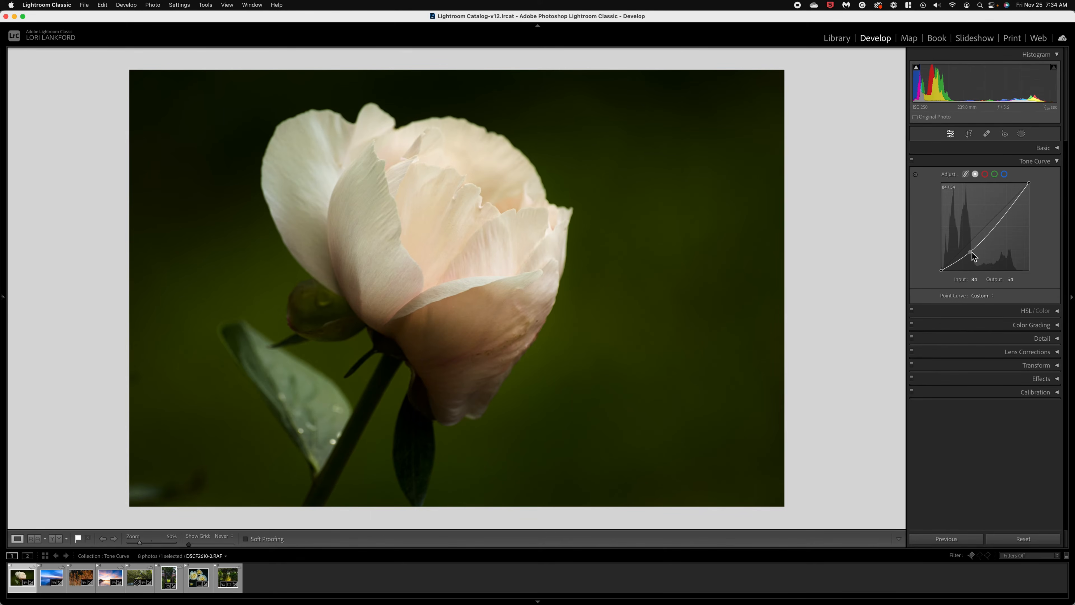
pyautogui.press('\\')
pyautogui.press('\\')
pyautogui.press('\\')
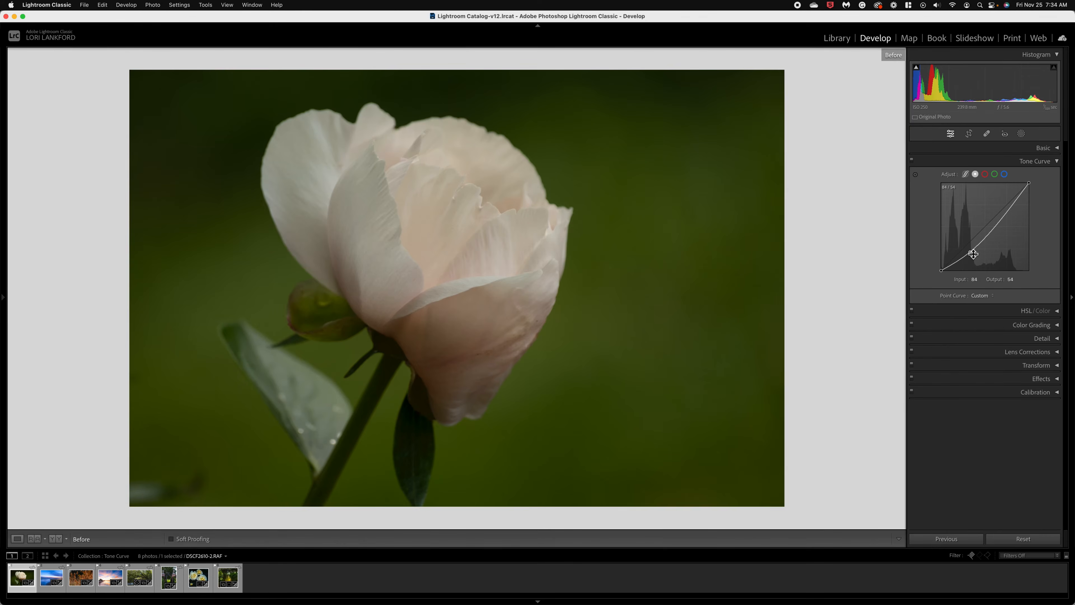
pyautogui.press('\\')
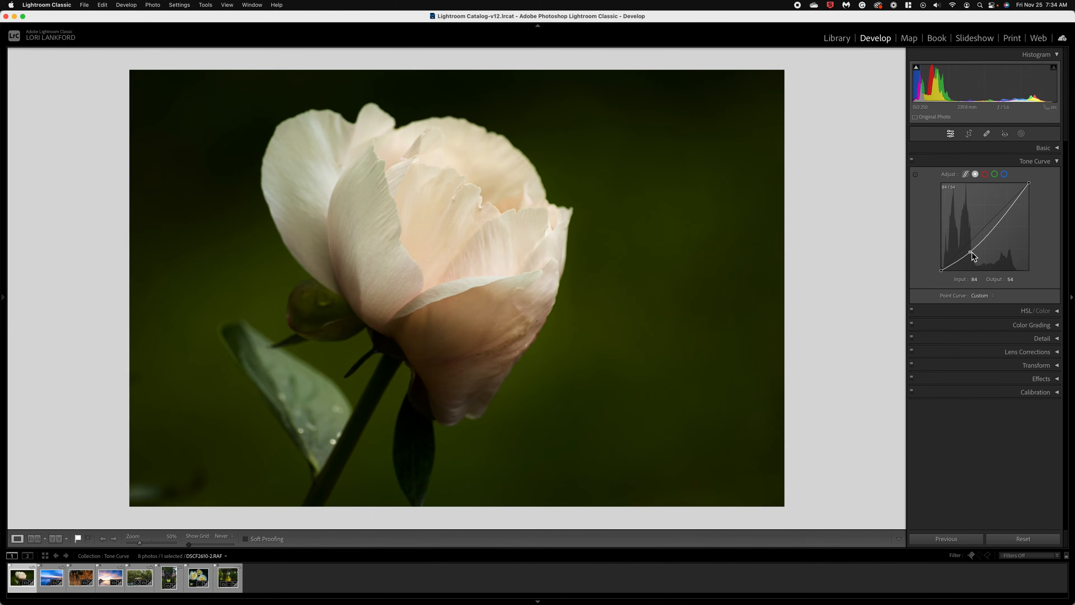
pyautogui.press('\\')
pyautogui.press('\\')
pyautogui.click(970, 253)
# Adjust a lower-midtone point on the peony's green channel curve, and compare with the Before view
pyautogui.click(995, 174)
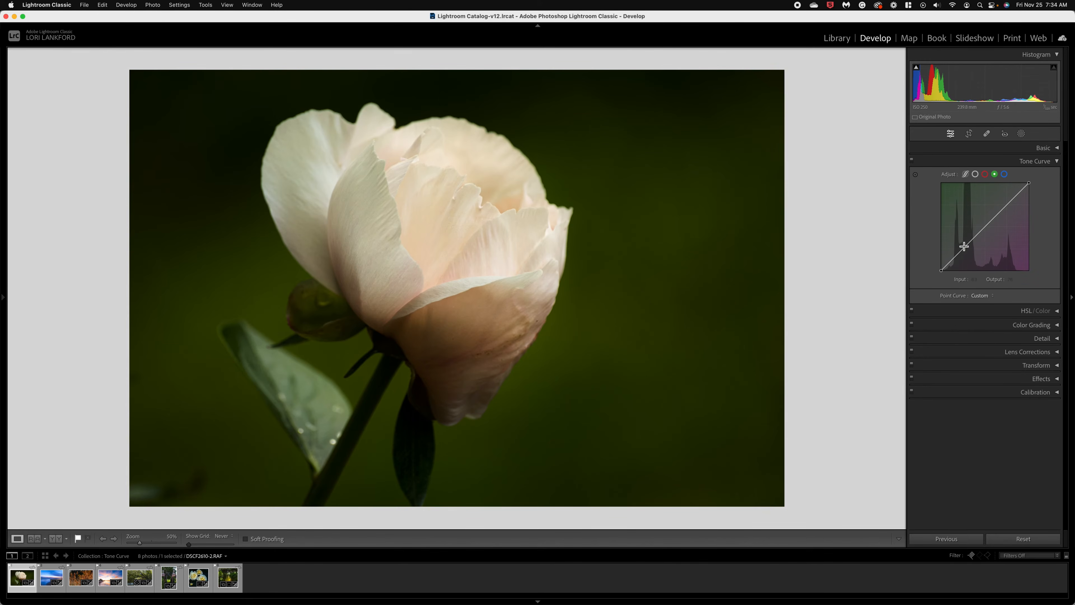
pyautogui.moveTo(972, 238); pyautogui.dragTo(974, 237)
pyautogui.press('\\')
pyautogui.press('\\')
pyautogui.press('\\')
pyautogui.press('\\')
# Open the pale yellow roses photo and return its history to the Crop Rectangle state preceding the point curve edits
pyautogui.click(198, 577)
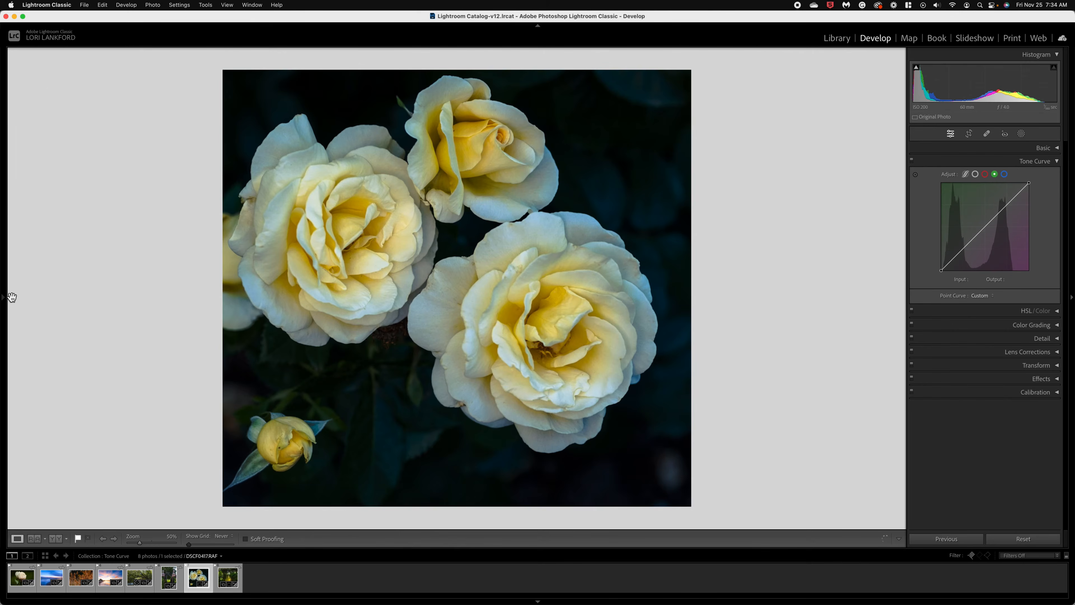
pyautogui.click(5, 297)
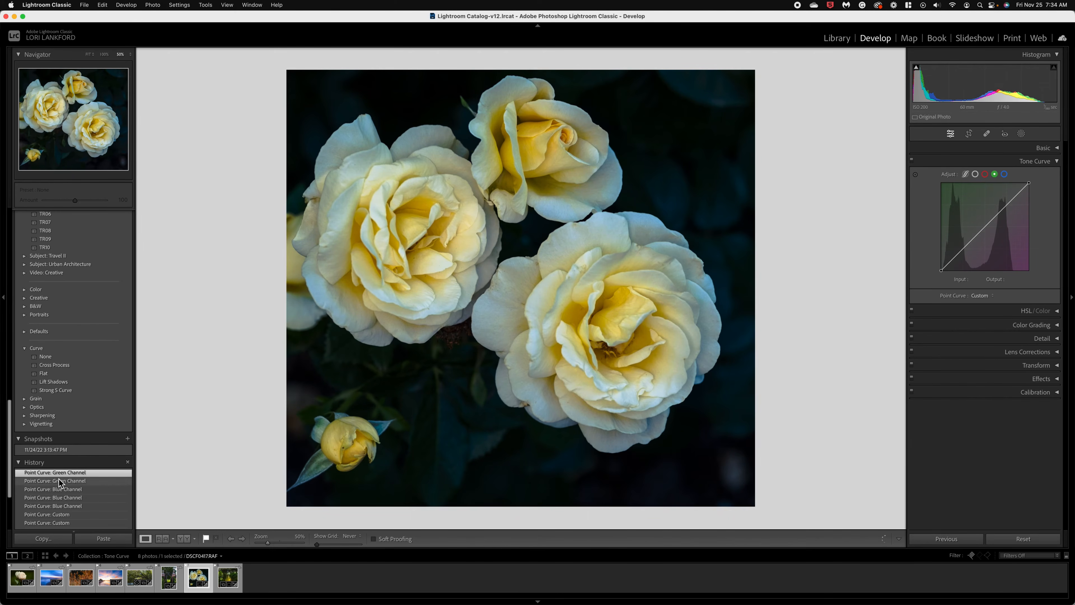
pyautogui.scroll(-5, 59, 481)
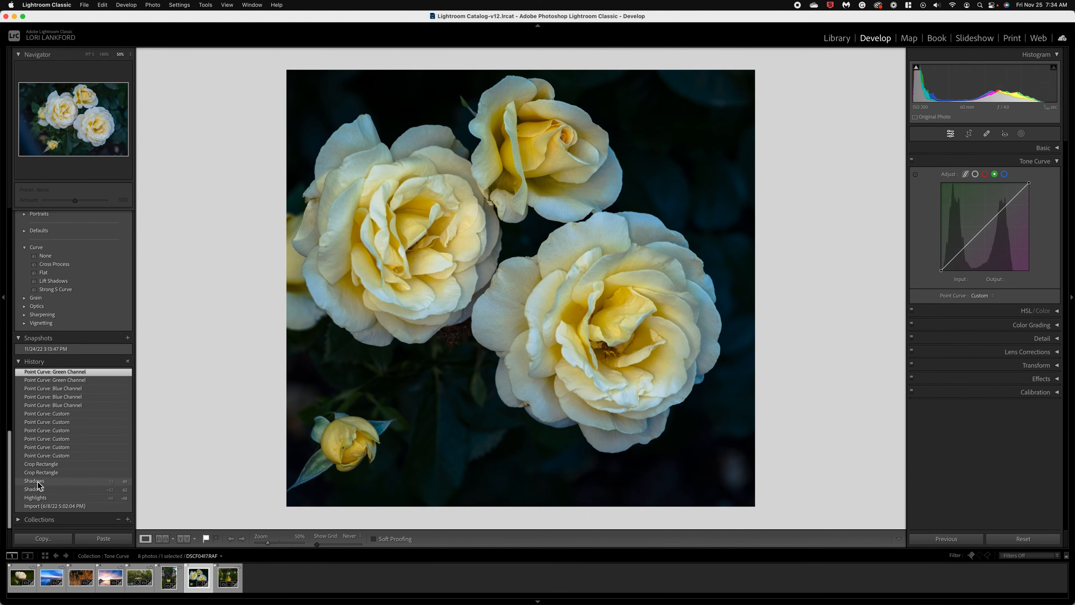
pyautogui.click(37, 481)
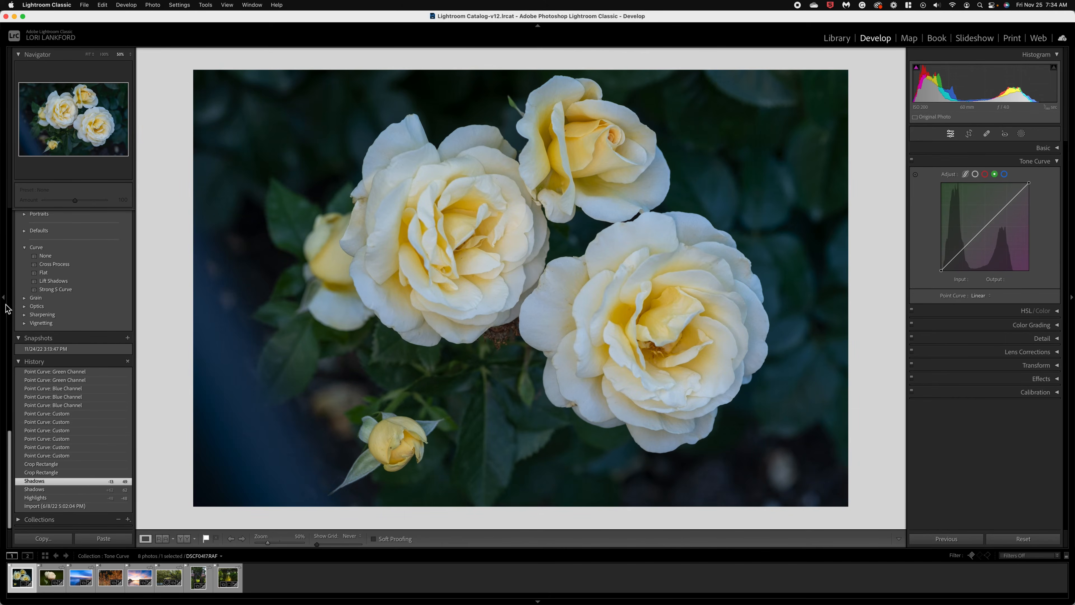
pyautogui.click(4, 298)
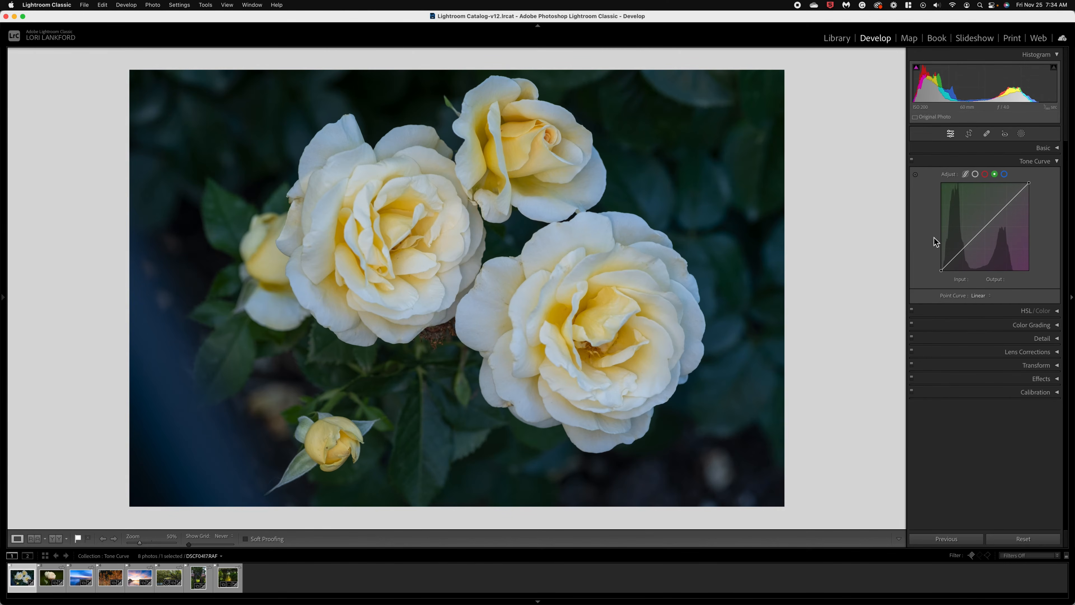
pyautogui.moveTo(3, 279)
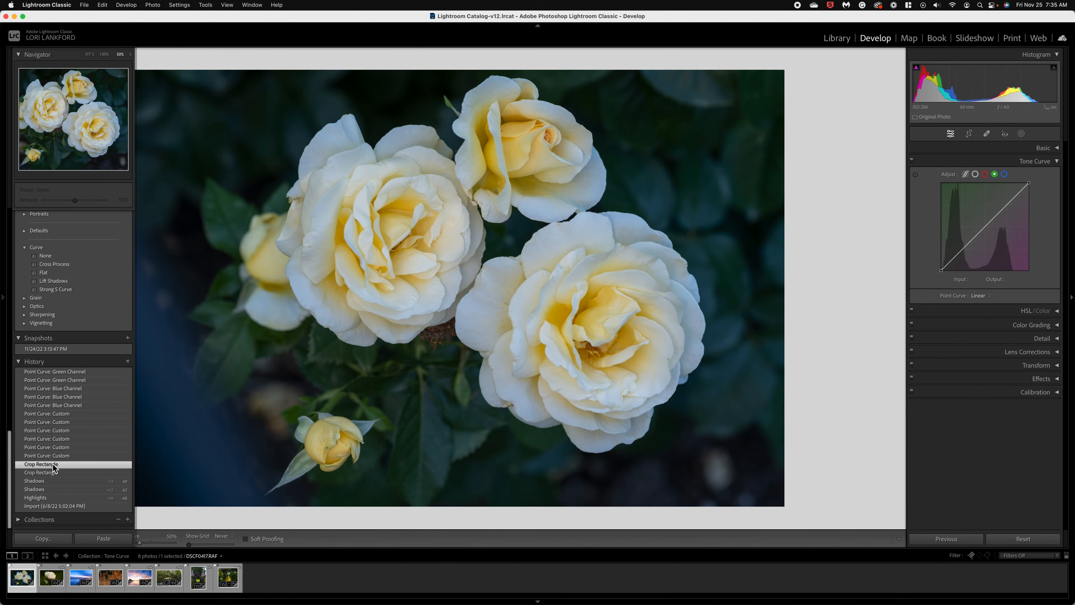
pyautogui.click(3, 299)
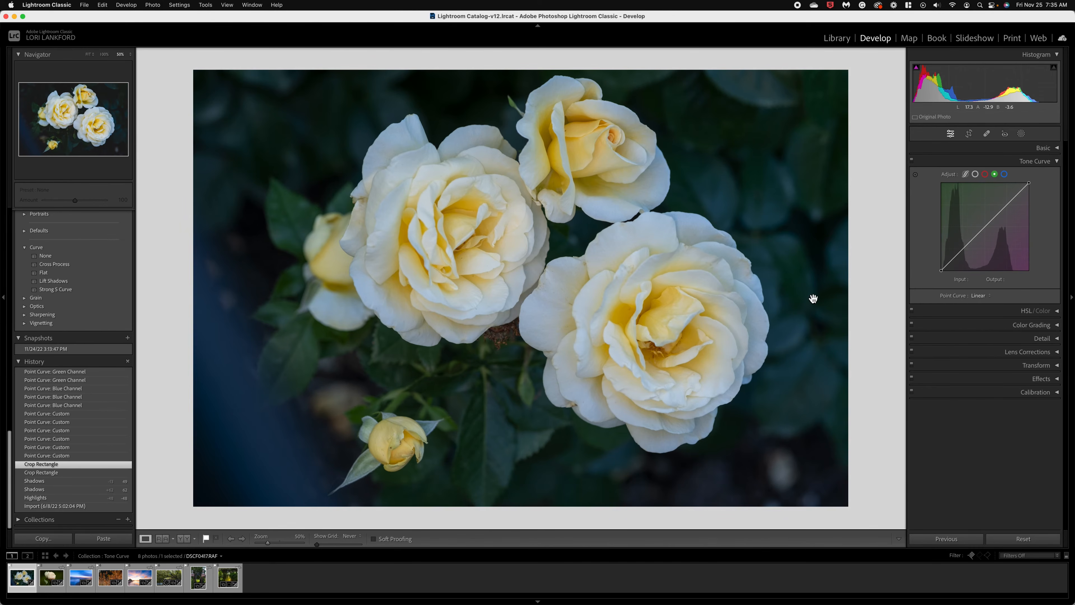
# Shape the roses' point curve by pulling down a shadow point and placing a highlight point at input 182, output 180
pyautogui.click(975, 174)
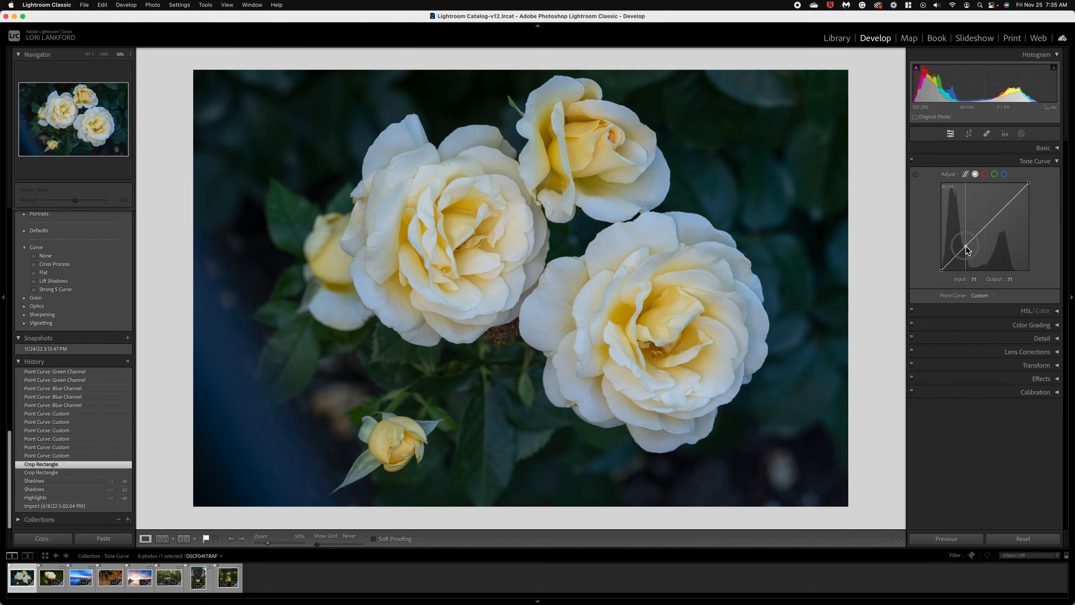
pyautogui.moveTo(966, 246); pyautogui.dragTo(969, 263)
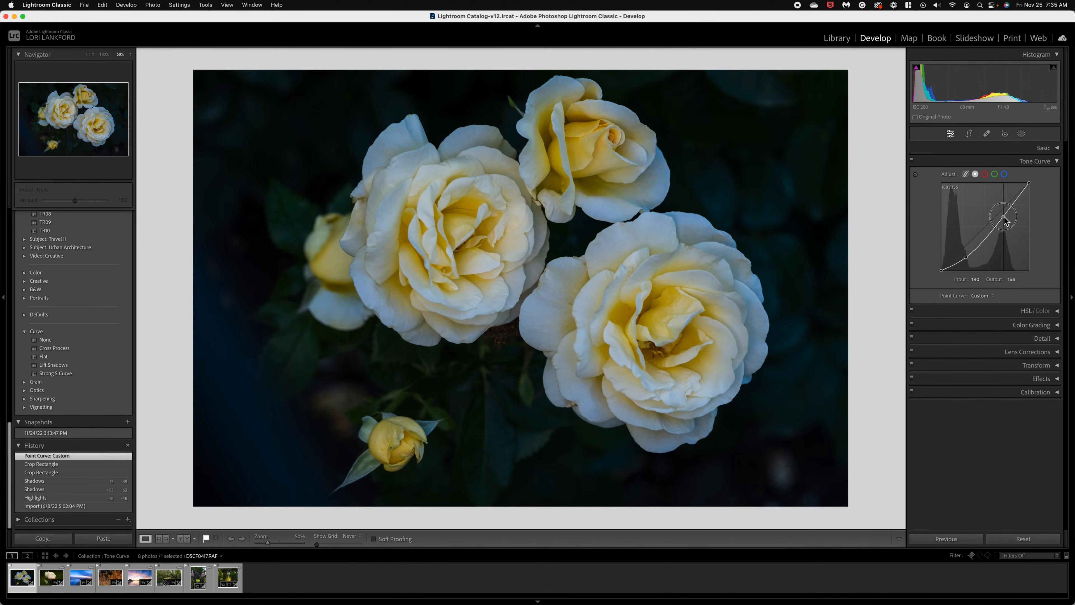
pyautogui.moveTo(1005, 219); pyautogui.dragTo(1005, 208)
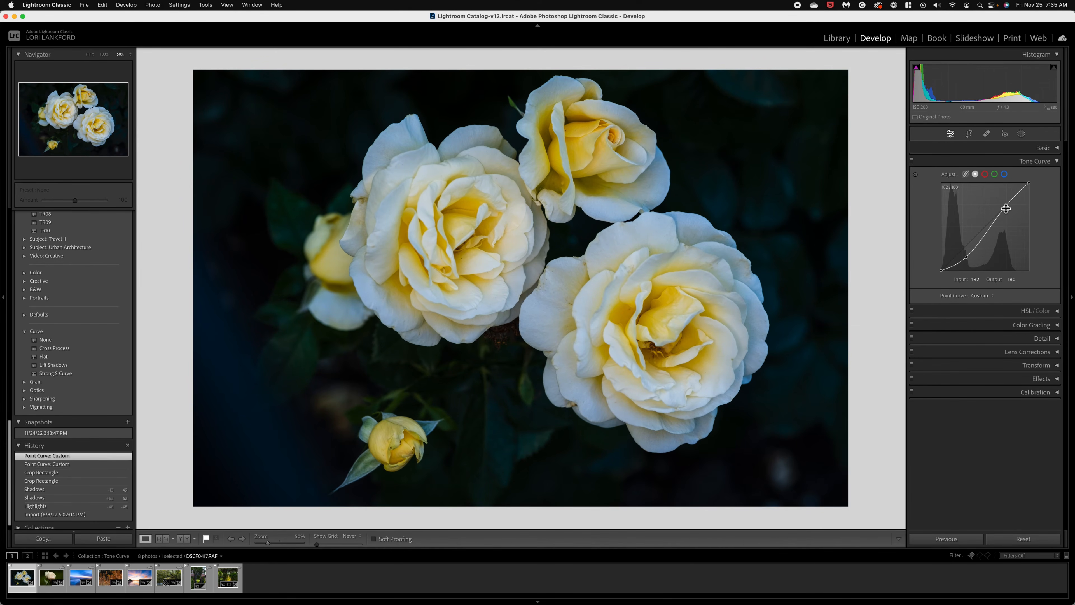
# Lower a highlight point on the roses' blue channel curve and adjust a shadow point on the green channel curve
pyautogui.click(1004, 174)
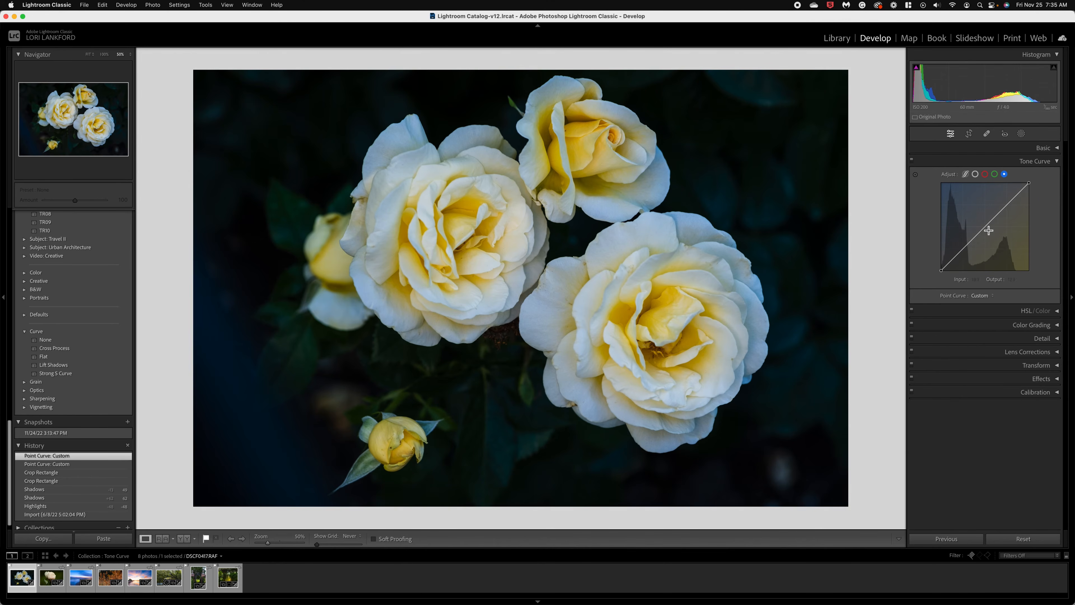
pyautogui.moveTo(1009, 207); pyautogui.dragTo(1009, 207)
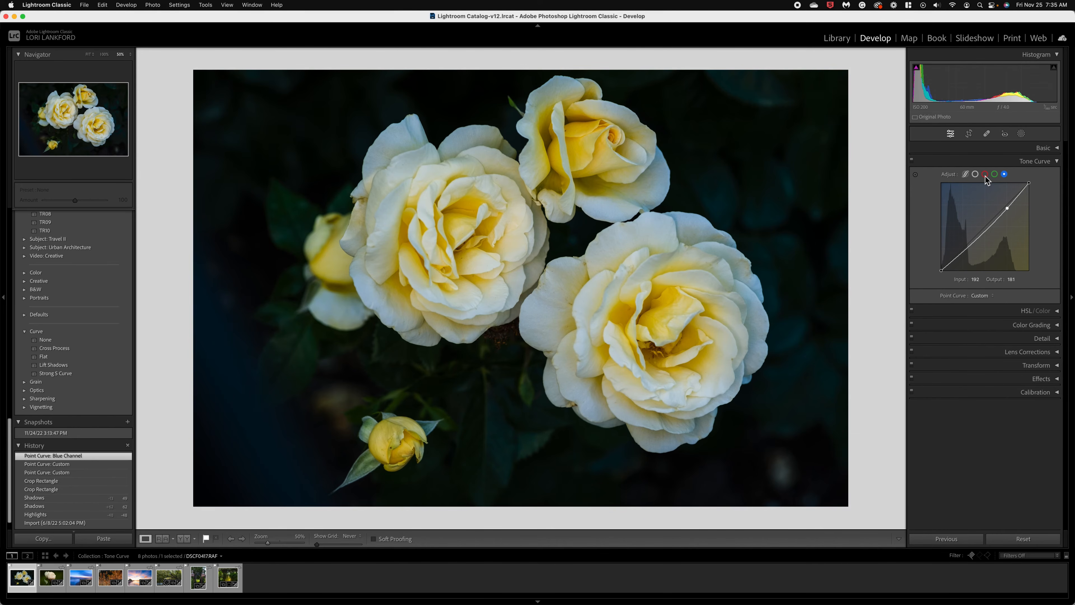
pyautogui.click(994, 175)
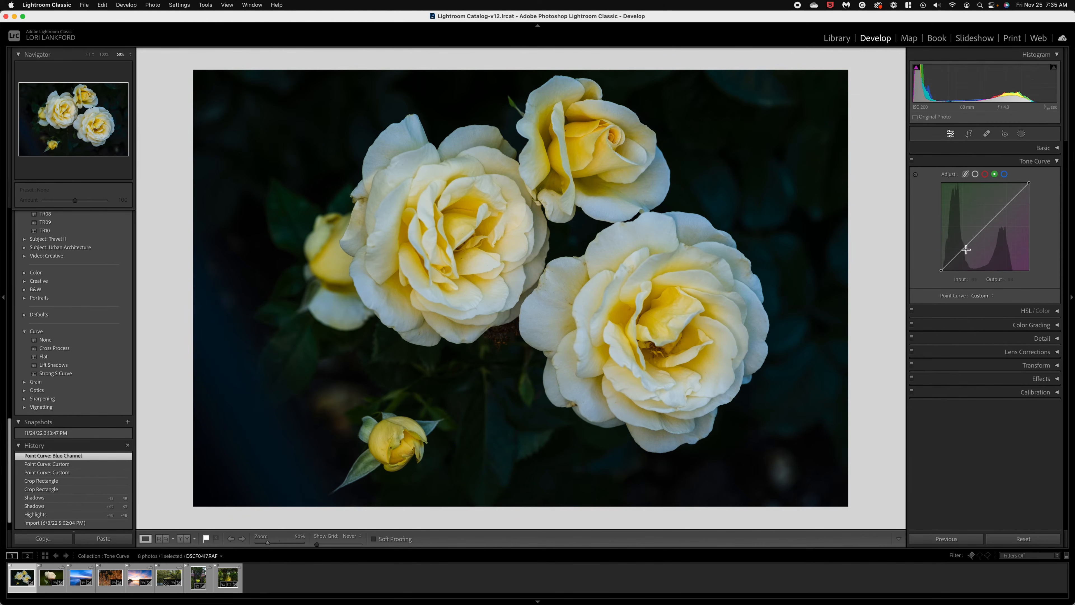
pyautogui.moveTo(966, 249); pyautogui.dragTo(967, 251)
# Set the roses' blue channel highlight point to input 204, output 196, and compare with the Before view
pyautogui.click(1004, 174)
pyautogui.click(1010, 209)
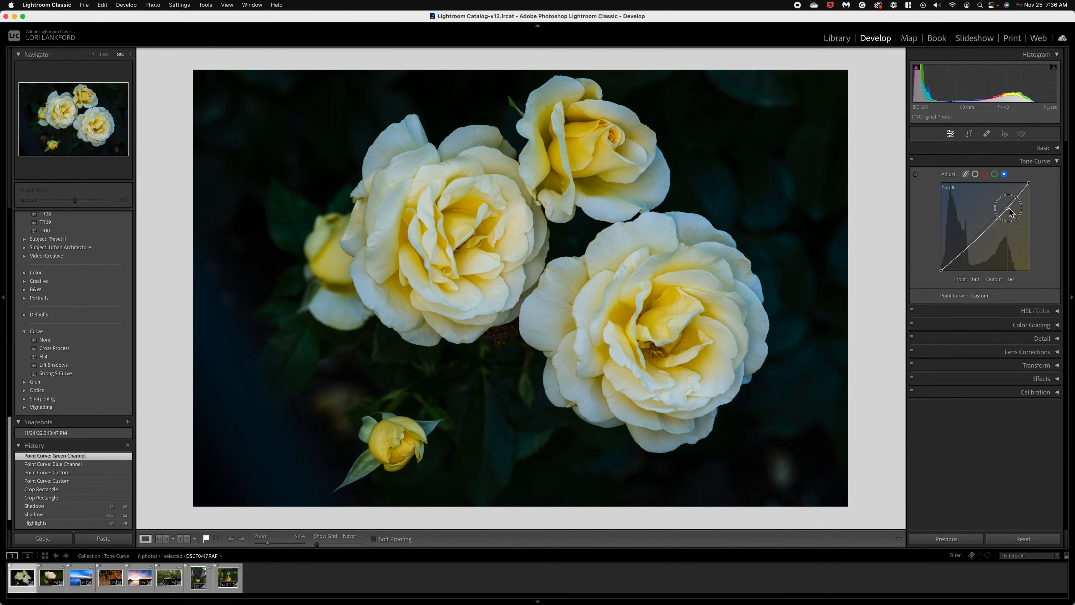
pyautogui.moveTo(1010, 207); pyautogui.dragTo(1011, 202)
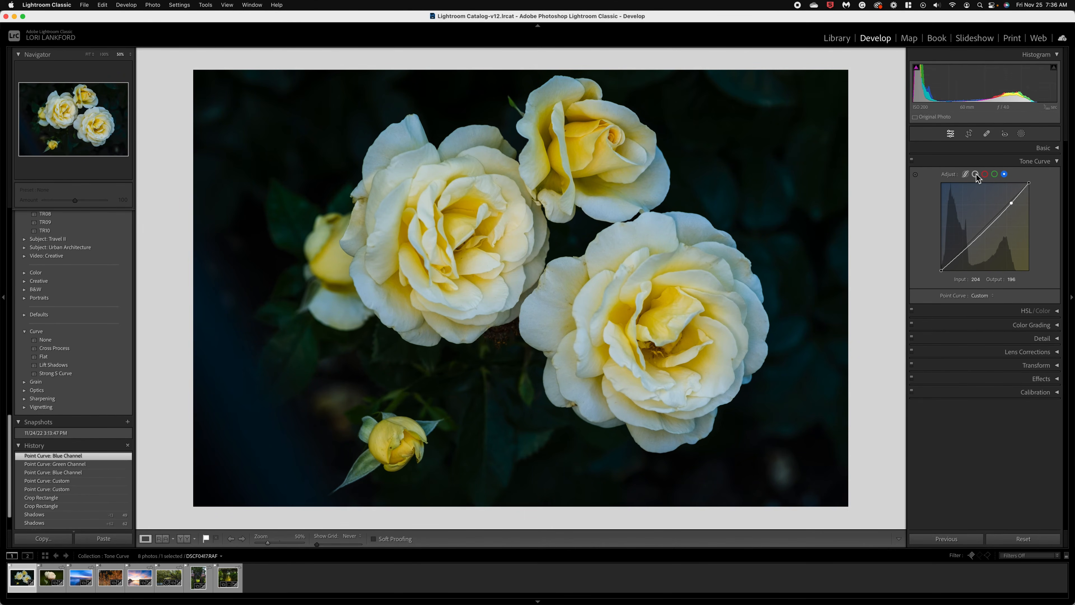
pyautogui.press('\\')
pyautogui.press('\\')
# Review the roses' point curve and compare the Crop Rectangle history state with the latest Blue Channel state
pyautogui.click(975, 174)
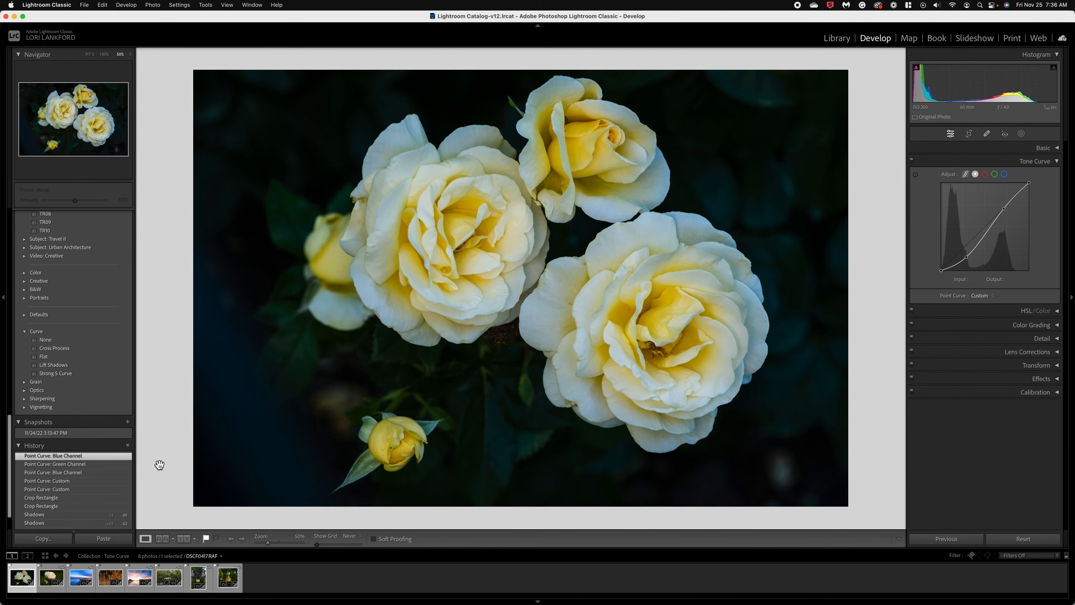
pyautogui.click(60, 499)
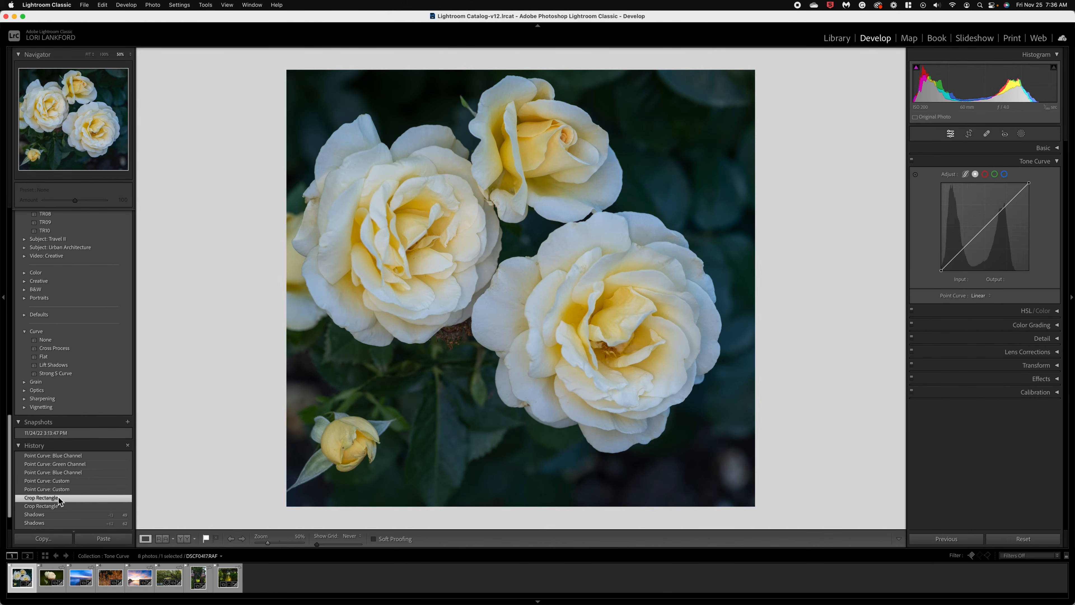
pyautogui.click(64, 457)
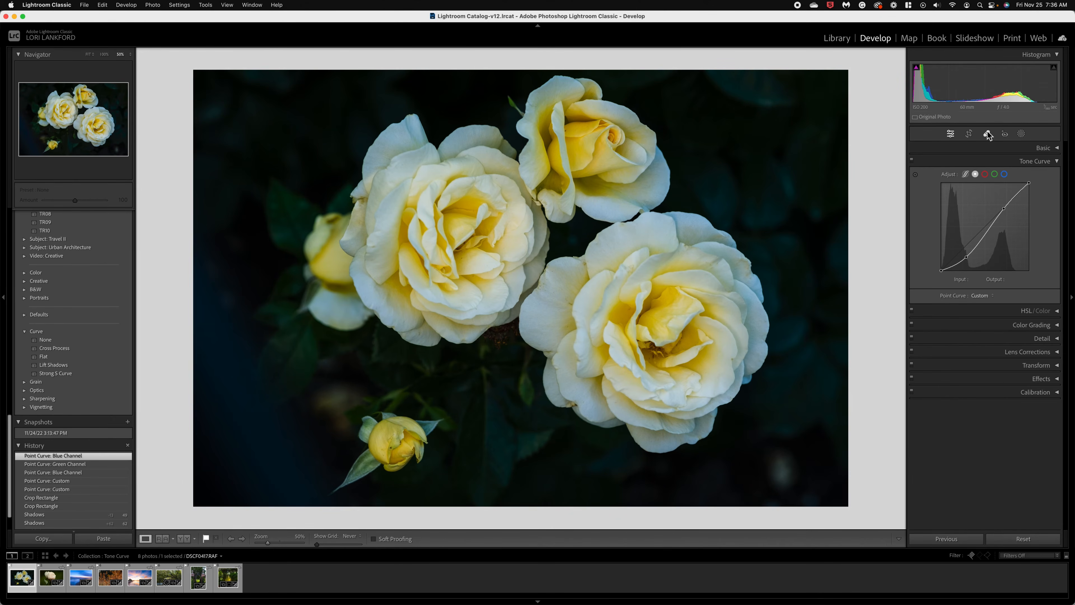
# Crop a strip off the left edge of the roses photo and compare the result with the earlier Crop Rectangle history state
pyautogui.click(970, 134)
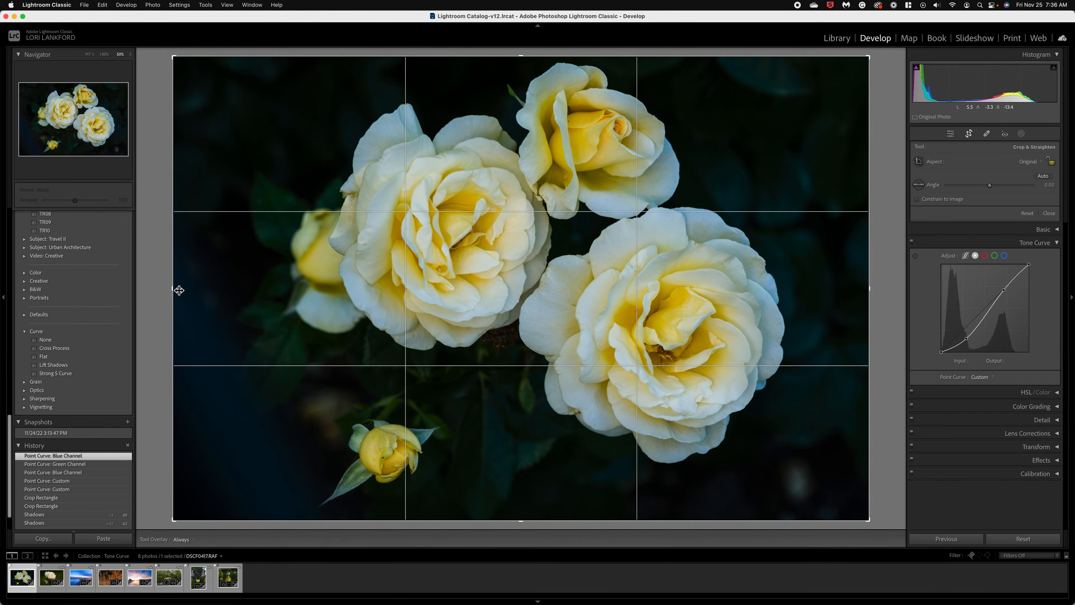
pyautogui.moveTo(177, 289); pyautogui.dragTo(207, 288)
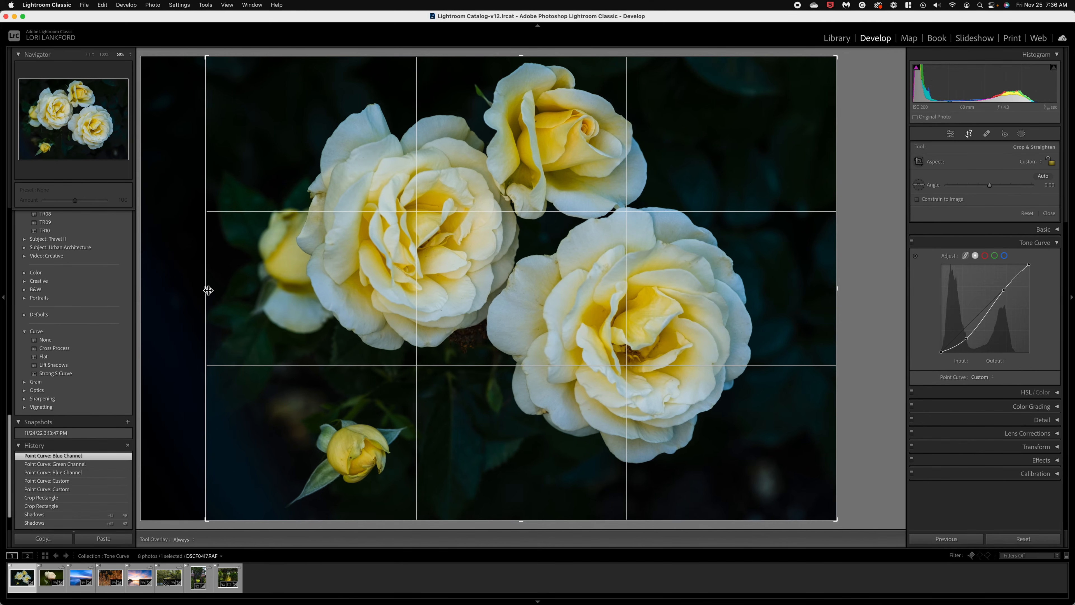
pyautogui.press('Return')
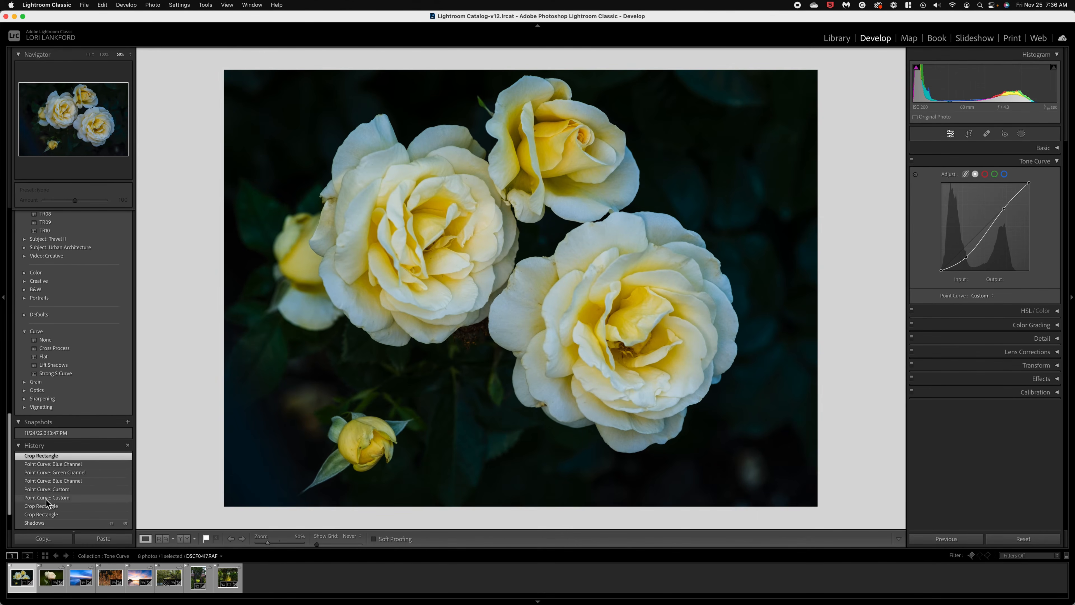
pyautogui.click(46, 506)
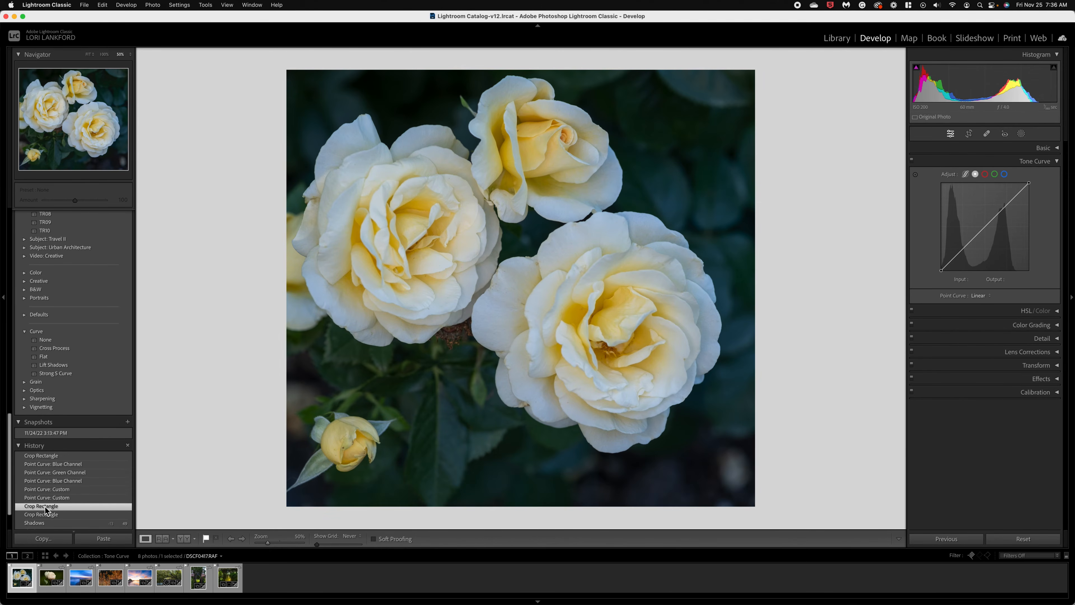
pyautogui.click(45, 456)
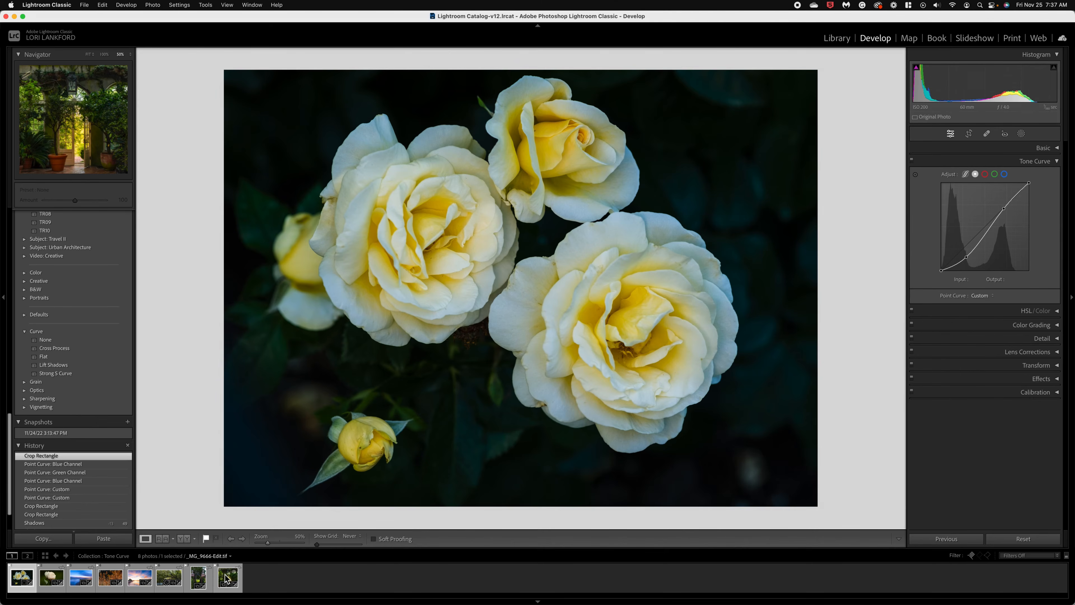
# Open the photo of the oak over the river, return it to its Import state, and reset its point curve channel
pyautogui.click(201, 578)
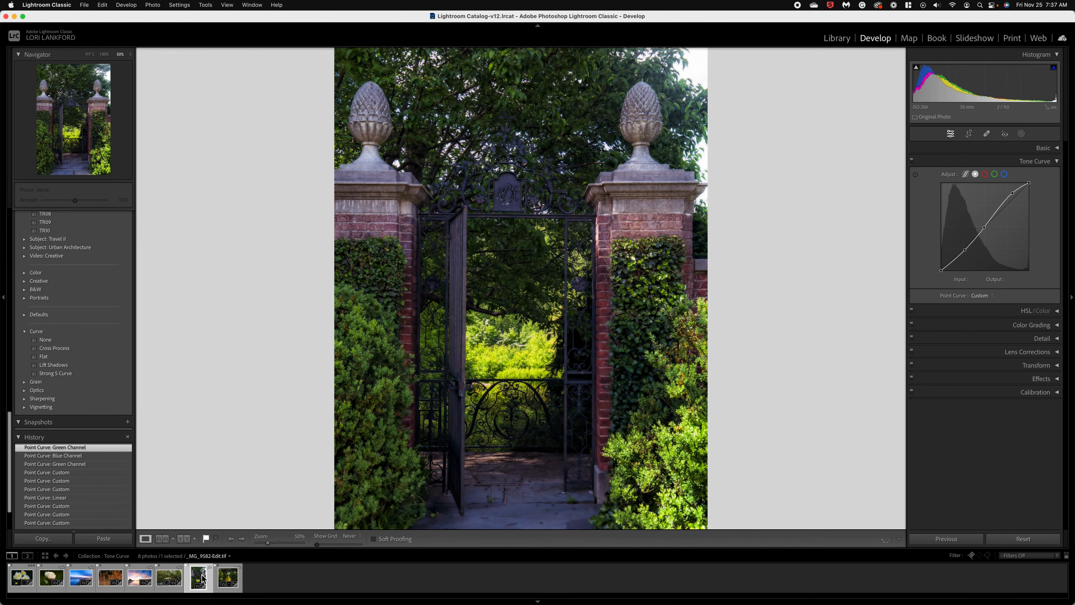
pyautogui.click(173, 578)
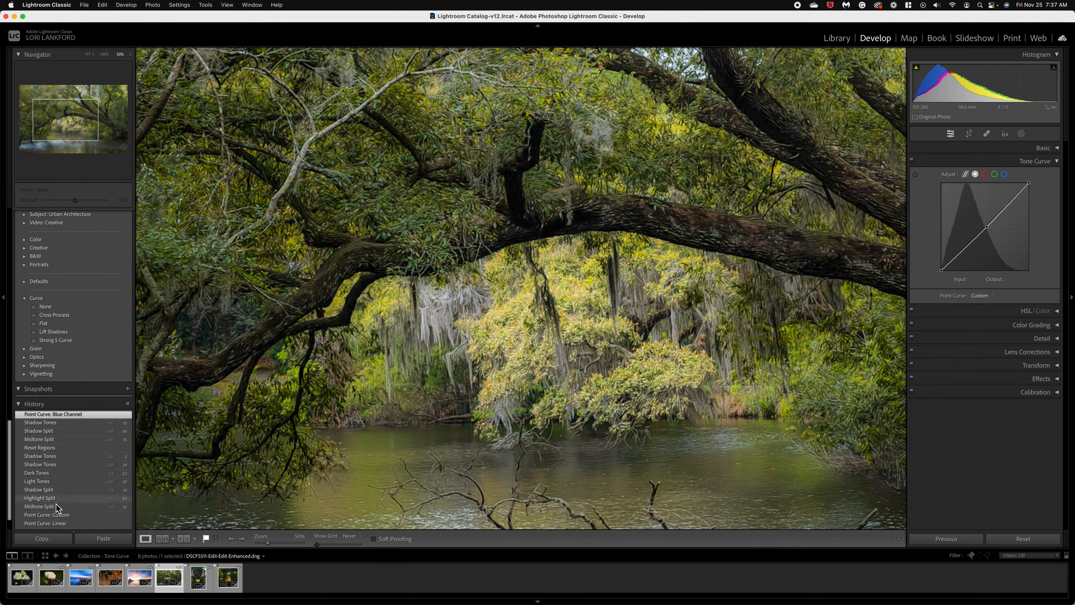
pyautogui.scroll(-3, 57, 508)
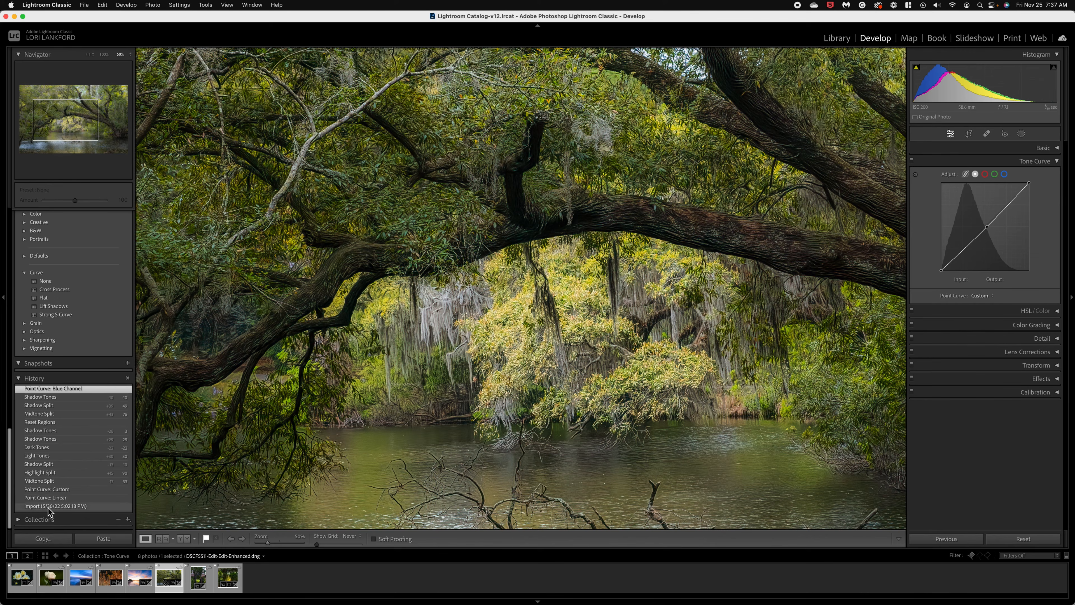
pyautogui.click(48, 506)
pyautogui.press('super+minus')
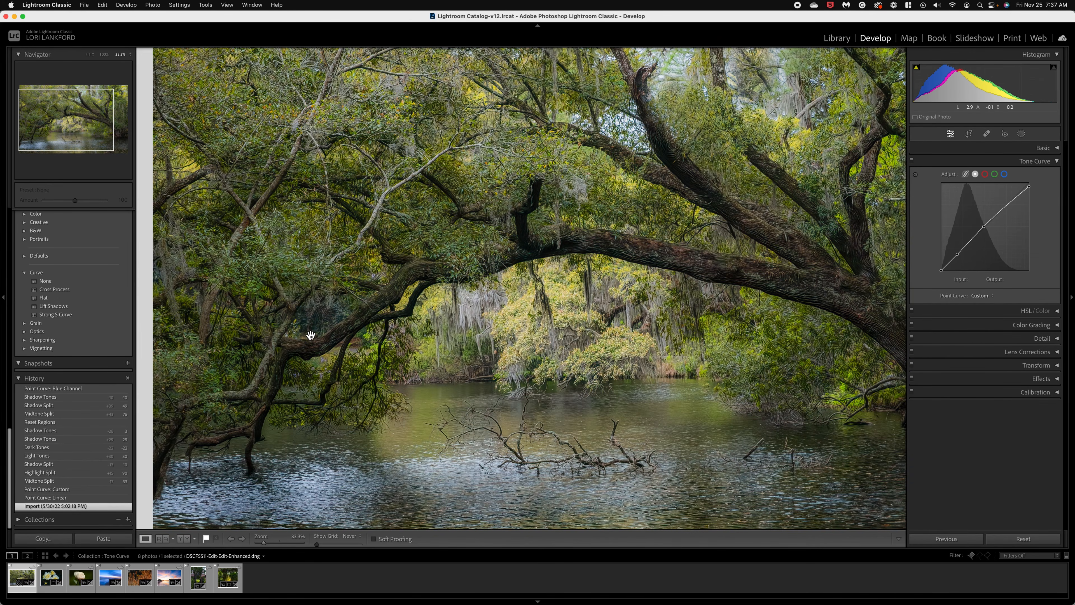
pyautogui.press('super+minus')
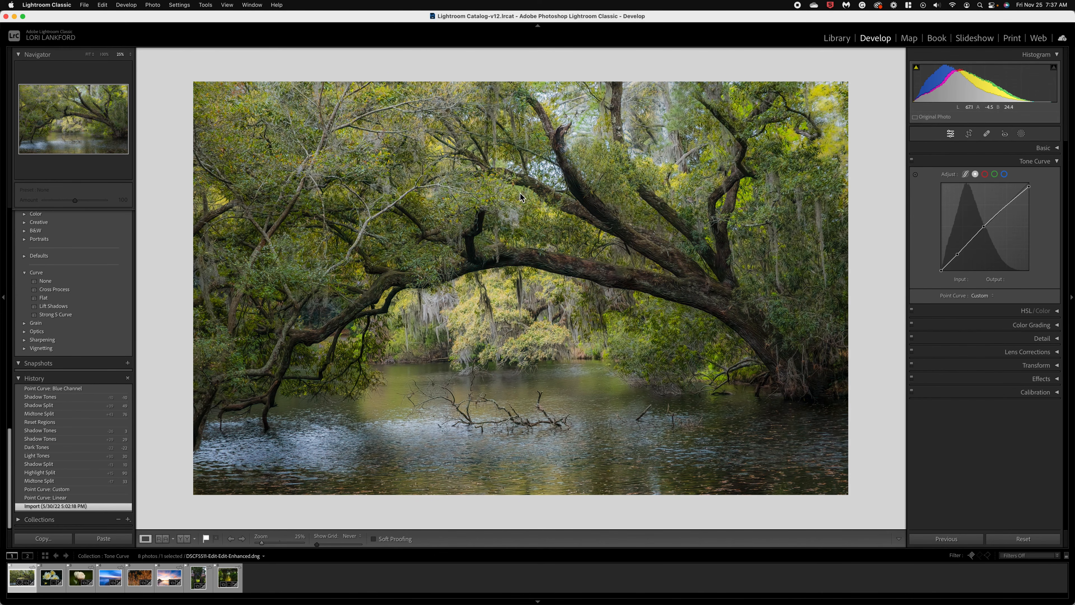
pyautogui.rightClick(965, 225)
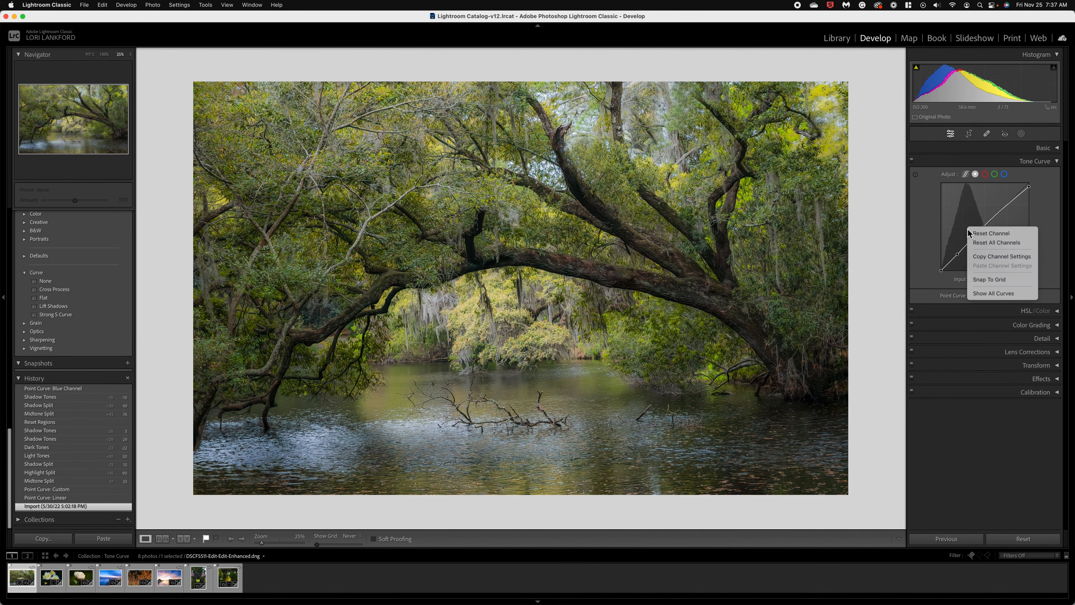
pyautogui.click(984, 236)
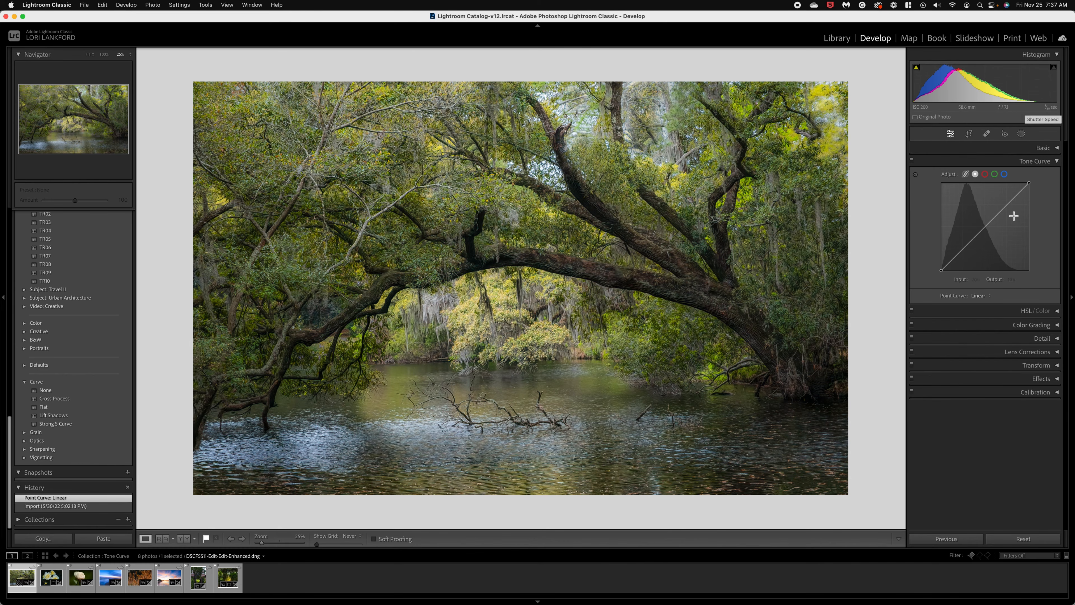
# Build an S-shaped point curve for the oak photo with a shadow point at input 83, output 60, plus highlight and midtone points
pyautogui.click(962, 253)
pyautogui.moveTo(962, 252); pyautogui.dragTo(970, 251)
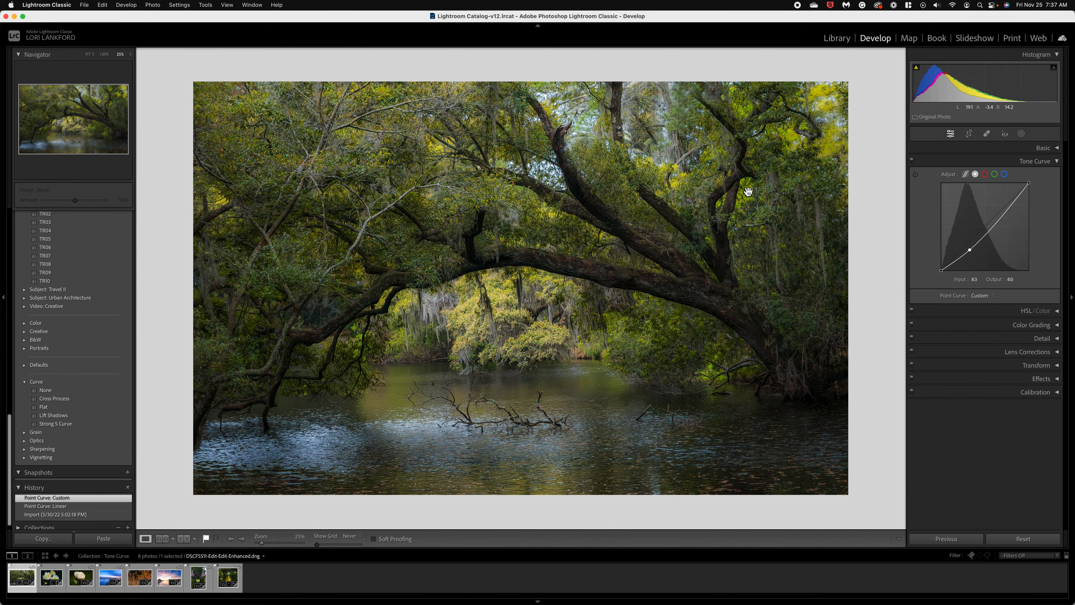
pyautogui.moveTo(1014, 202); pyautogui.dragTo(988, 228)
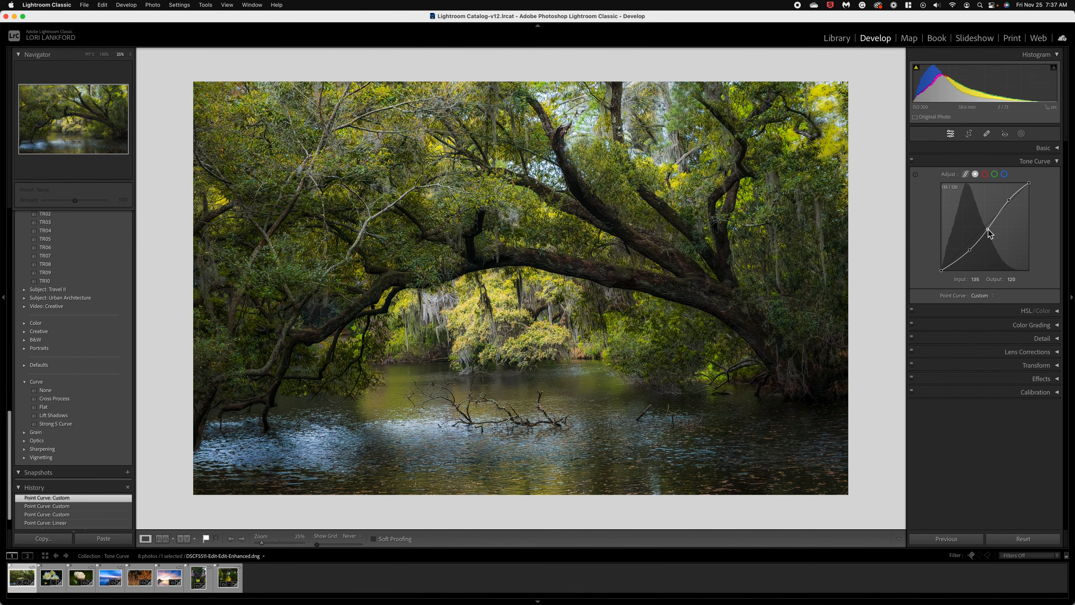
# Add a blue channel highlight point at input 192, output 187, and shape the red channel curve with a midtone point and a slightly raised highlight point
pyautogui.click(1004, 175)
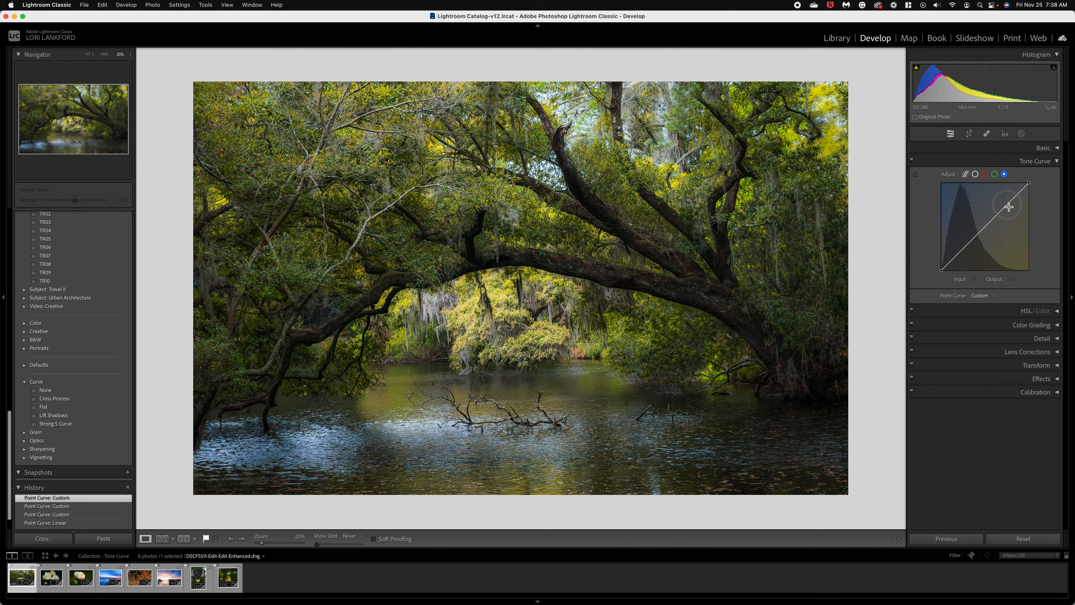
pyautogui.moveTo(1007, 204); pyautogui.dragTo(1010, 208)
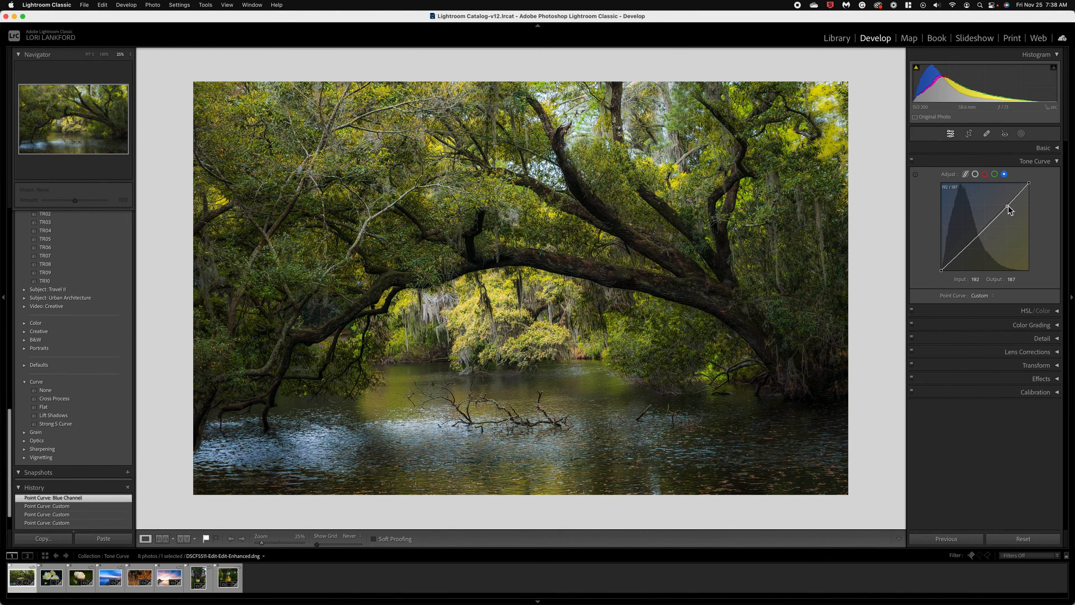
pyautogui.click(985, 174)
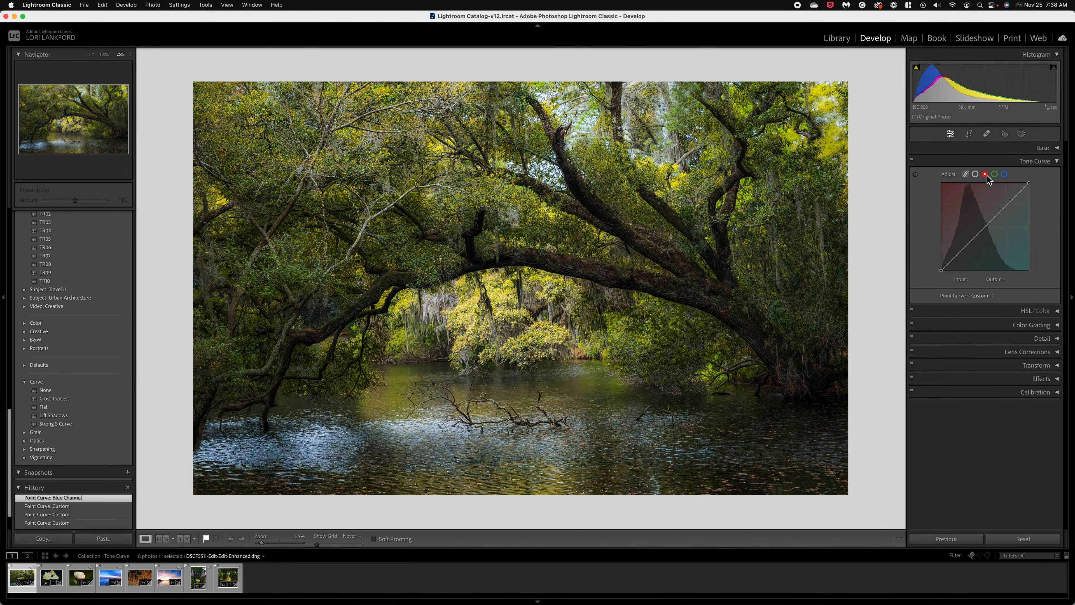
pyautogui.click(984, 230)
pyautogui.moveTo(983, 230); pyautogui.dragTo(1009, 197)
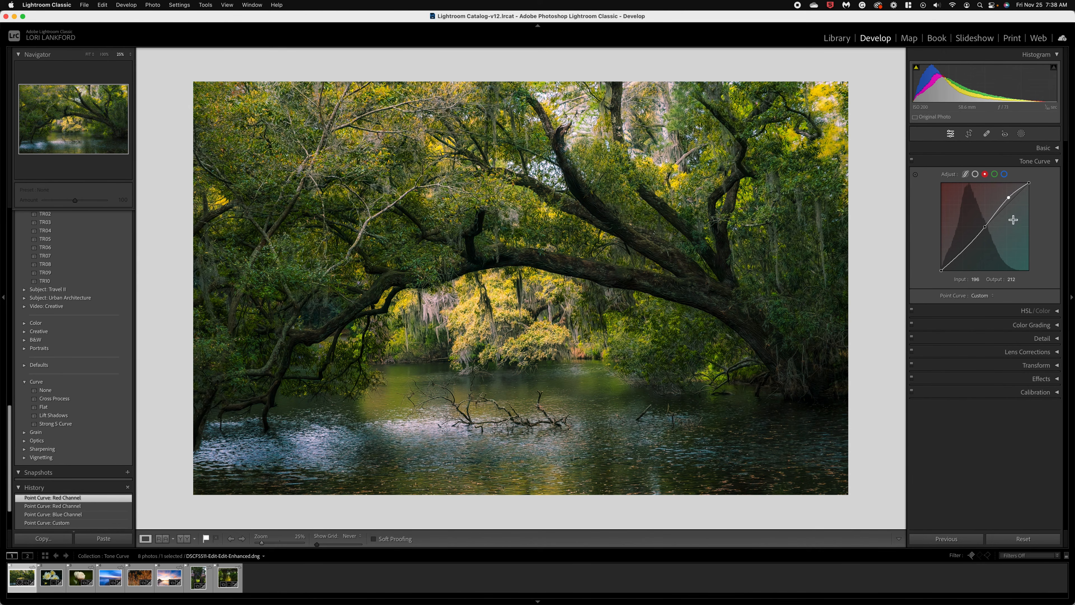
pyautogui.moveTo(1009, 198); pyautogui.dragTo(1010, 204)
# Place the blue channel's highlight point at input 200, output 193, and compare the oak photo before and after
pyautogui.click(1003, 175)
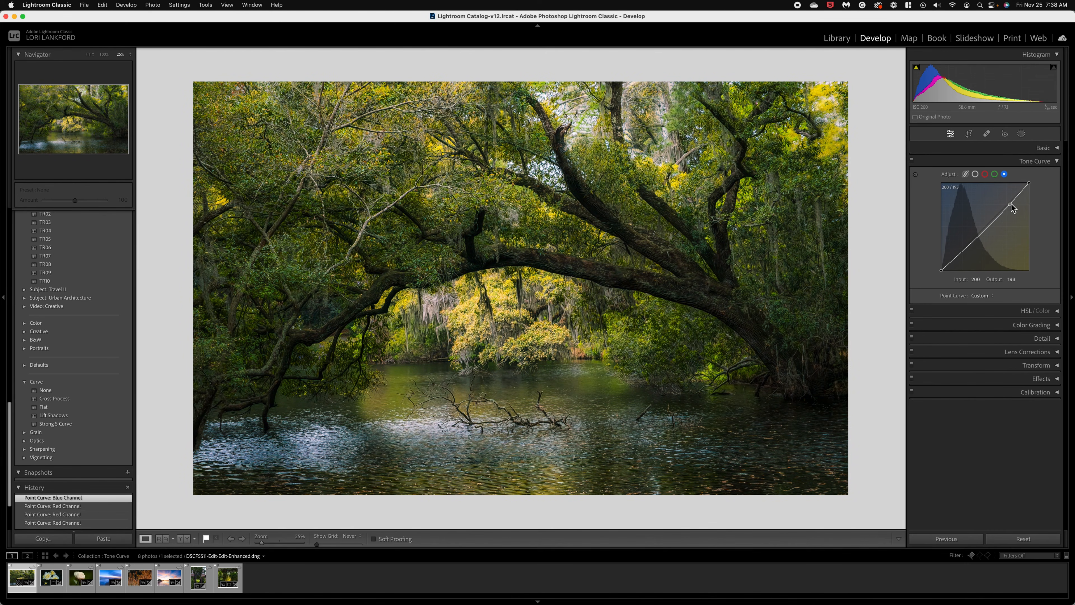
pyautogui.scroll(-4, 90, 476)
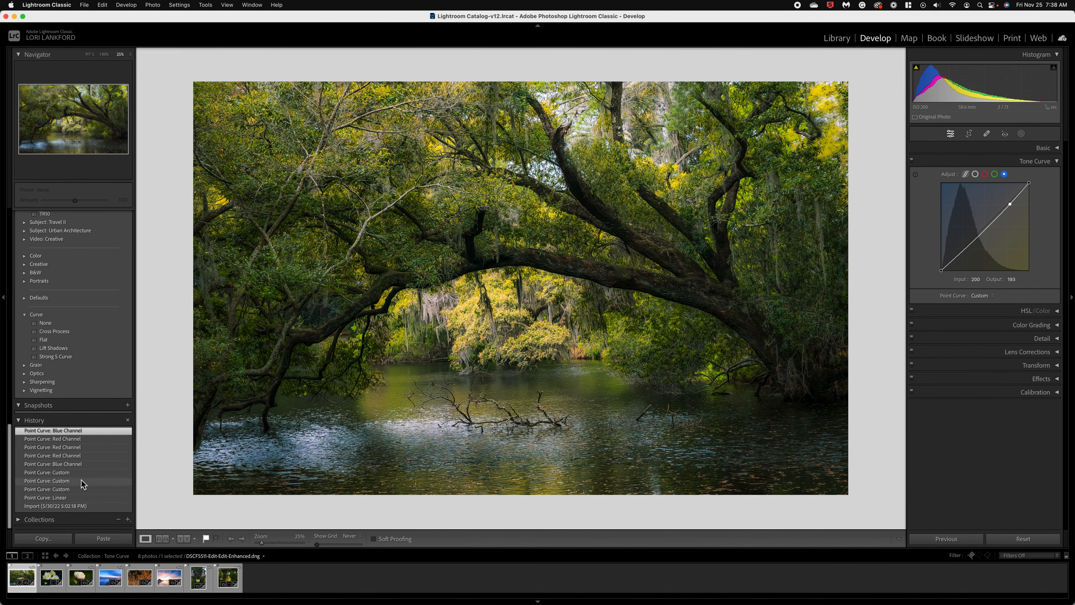
pyautogui.press('\\')
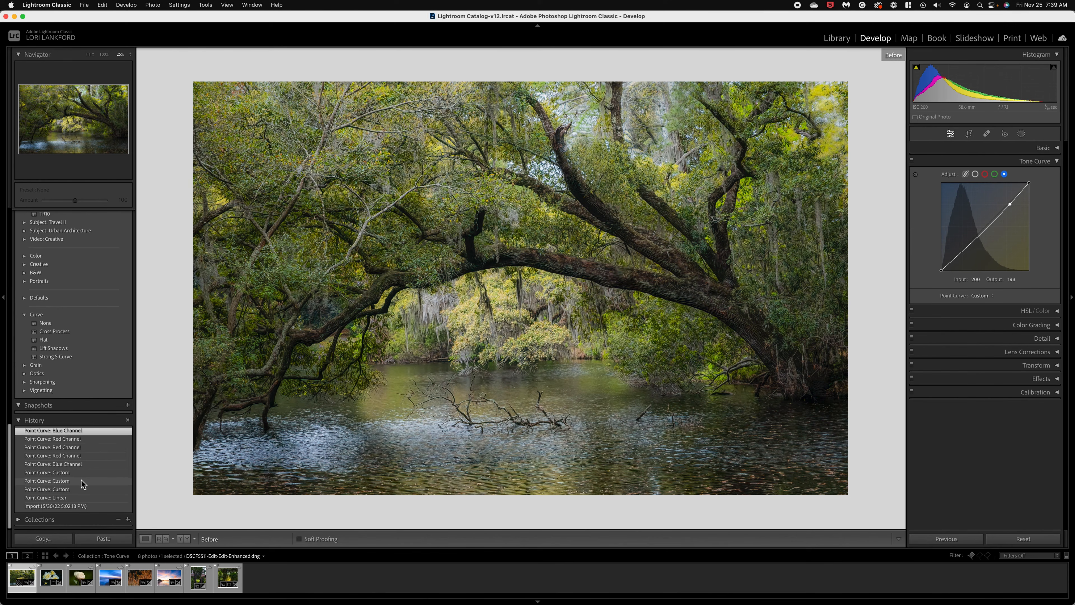
pyautogui.press('\\')
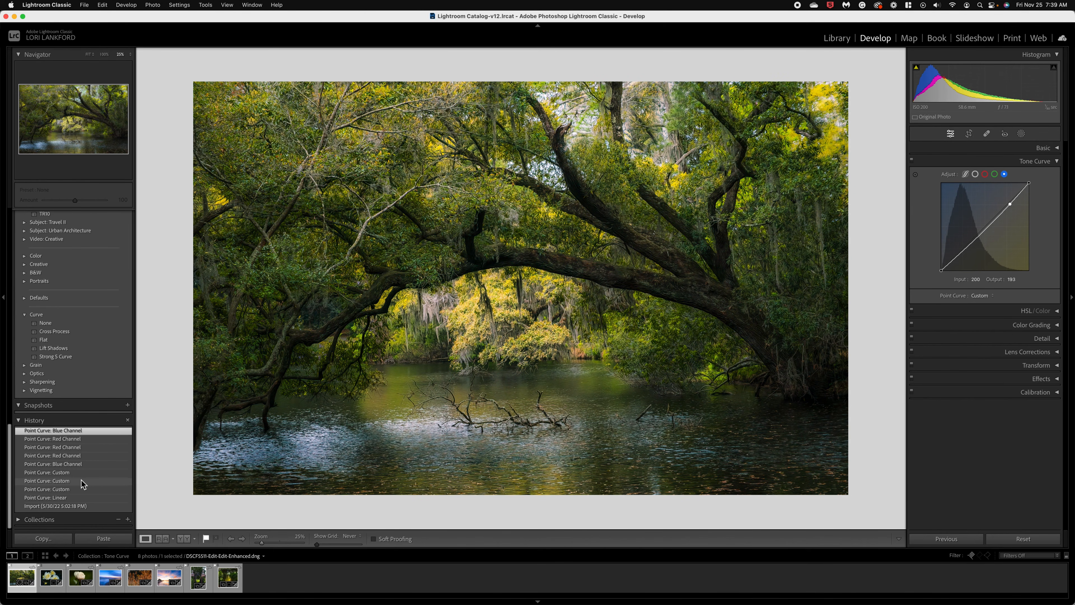
pyautogui.press('\\')
pyautogui.press('\\')
# Refine the oak's RGB point curve with midtones at 134/130, highlights at 204/201 and shadows at about 82/73, comparing with the original
pyautogui.click(976, 174)
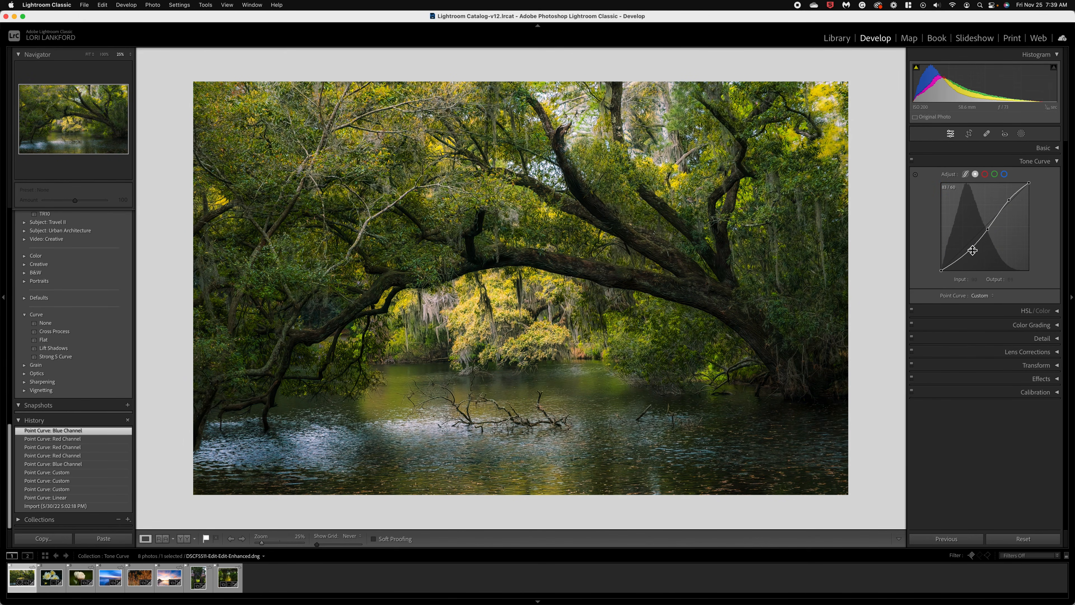
pyautogui.moveTo(971, 249); pyautogui.dragTo(989, 228)
pyautogui.press('\\')
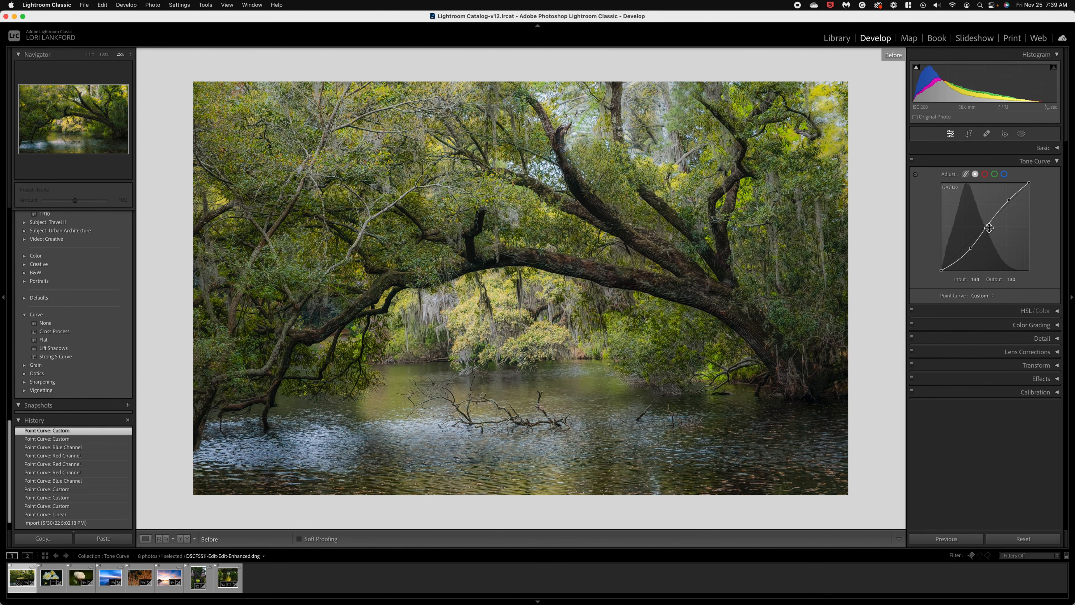
pyautogui.press('\\')
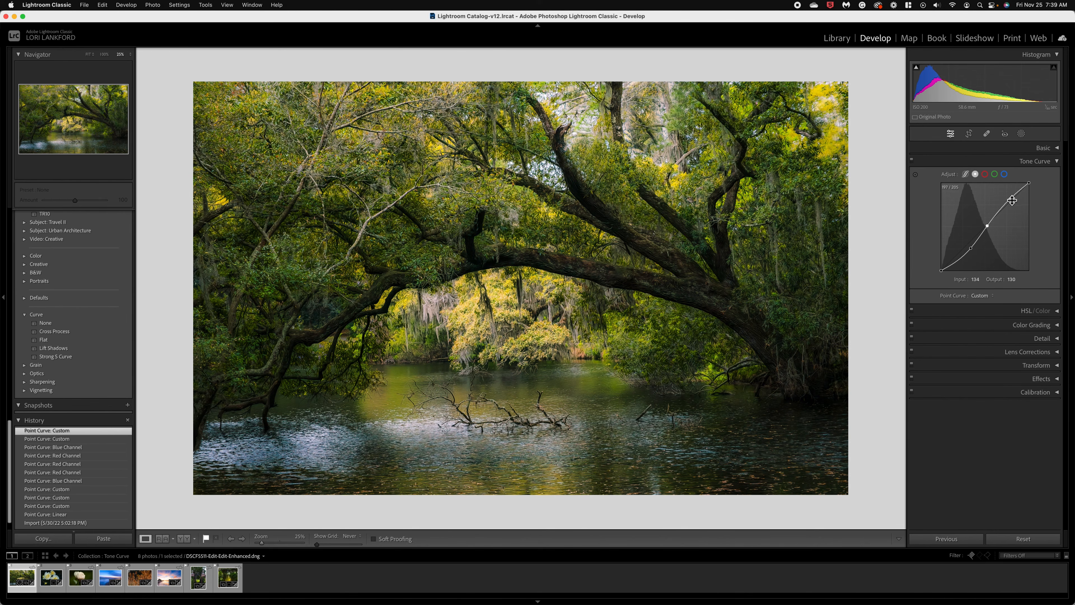
pyautogui.moveTo(1009, 199); pyautogui.dragTo(1011, 201)
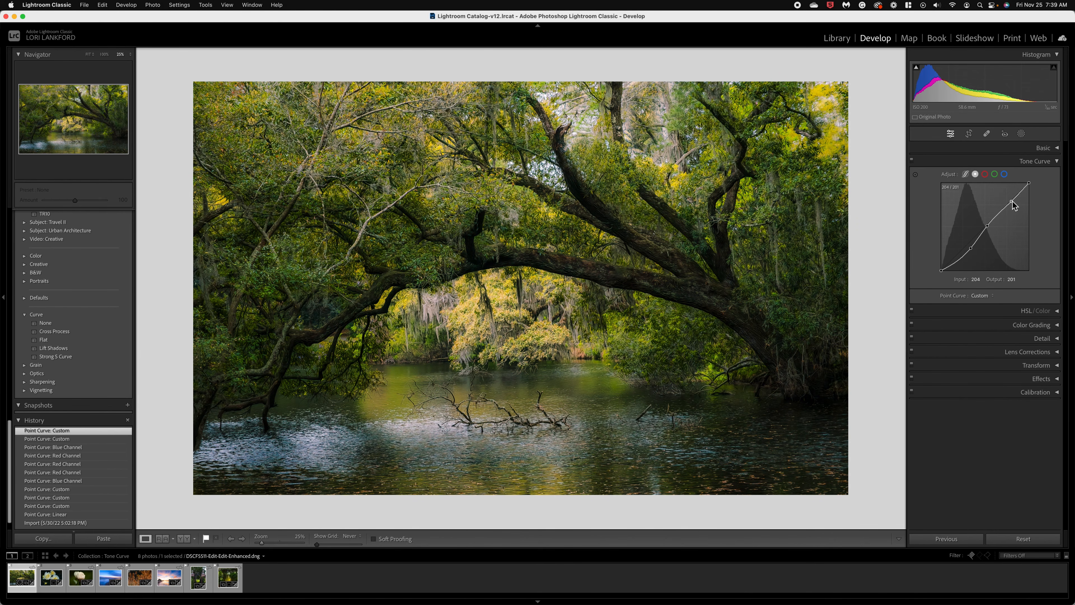
pyautogui.moveTo(971, 249); pyautogui.dragTo(970, 248)
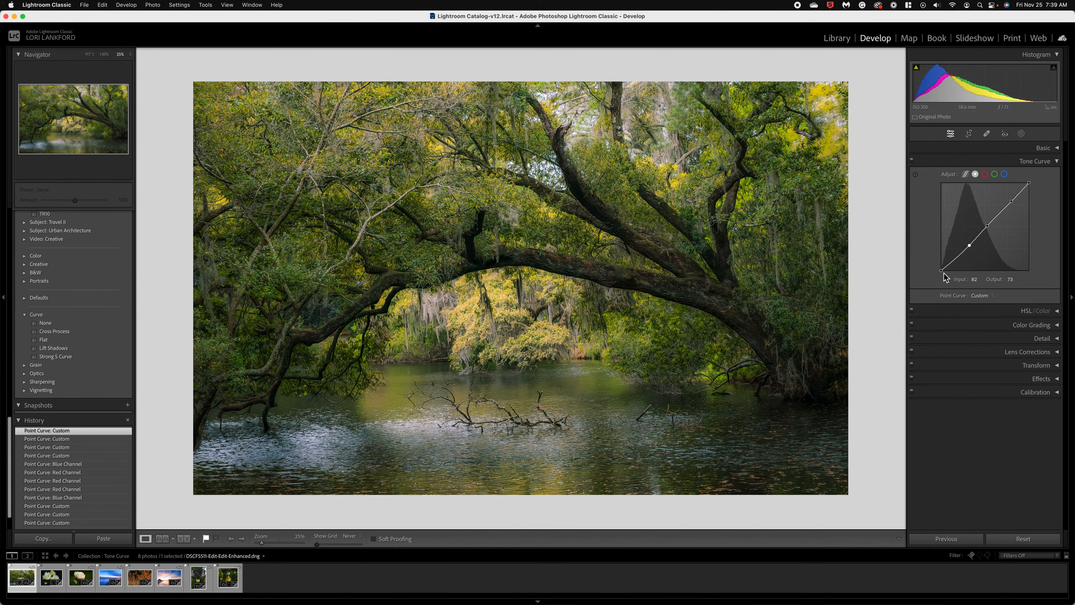
# Give the oak photo a matte look by raising the curve's black point to output 43 and lowering its white point to output 220
pyautogui.moveTo(943, 273); pyautogui.dragTo(940, 263)
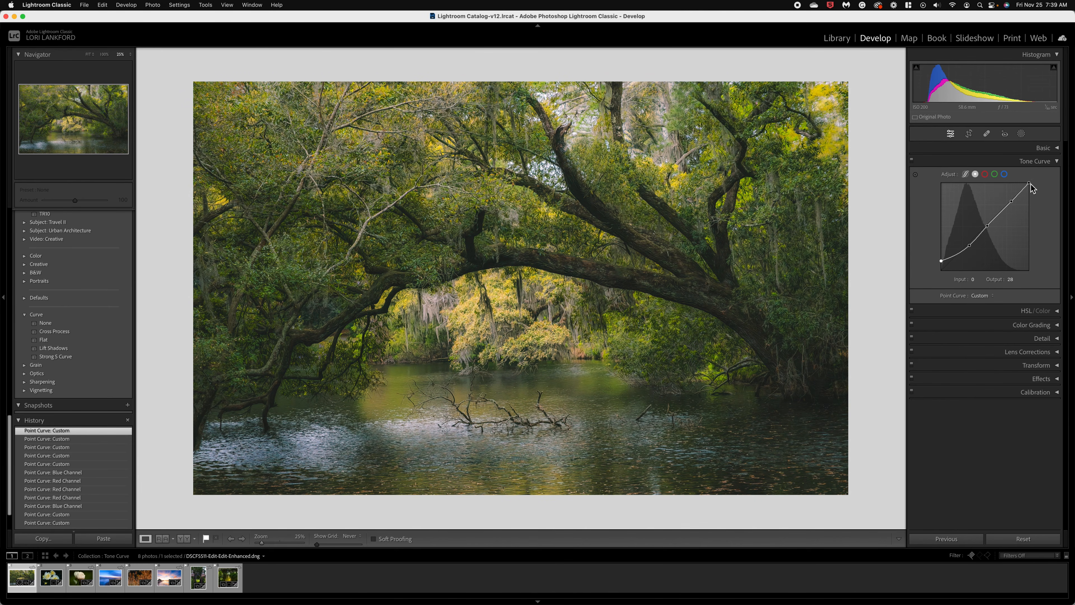
pyautogui.moveTo(1030, 183); pyautogui.dragTo(1033, 195)
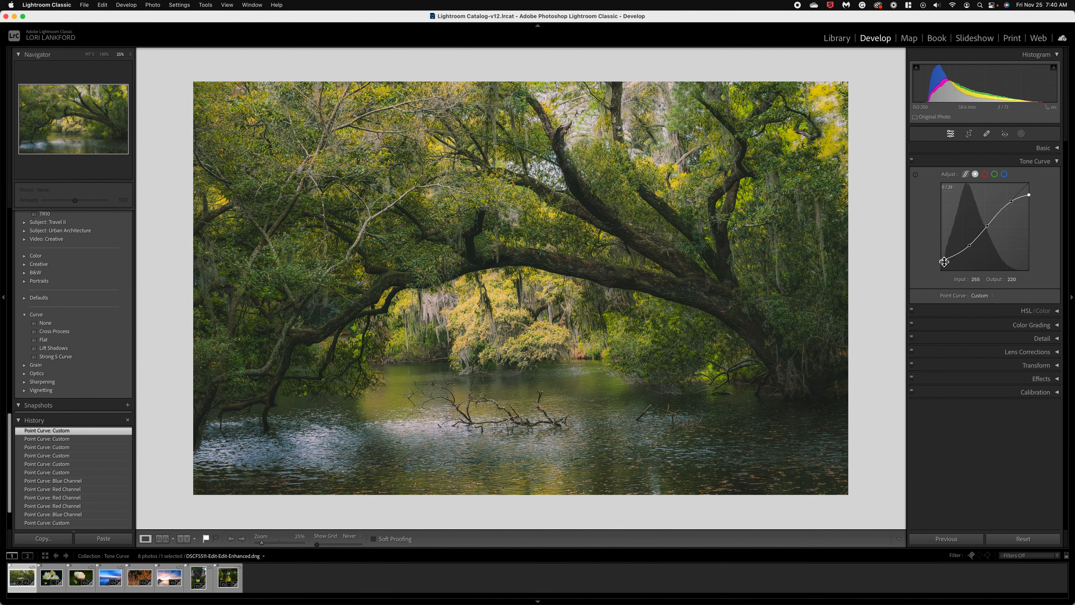
pyautogui.moveTo(943, 262); pyautogui.dragTo(942, 257)
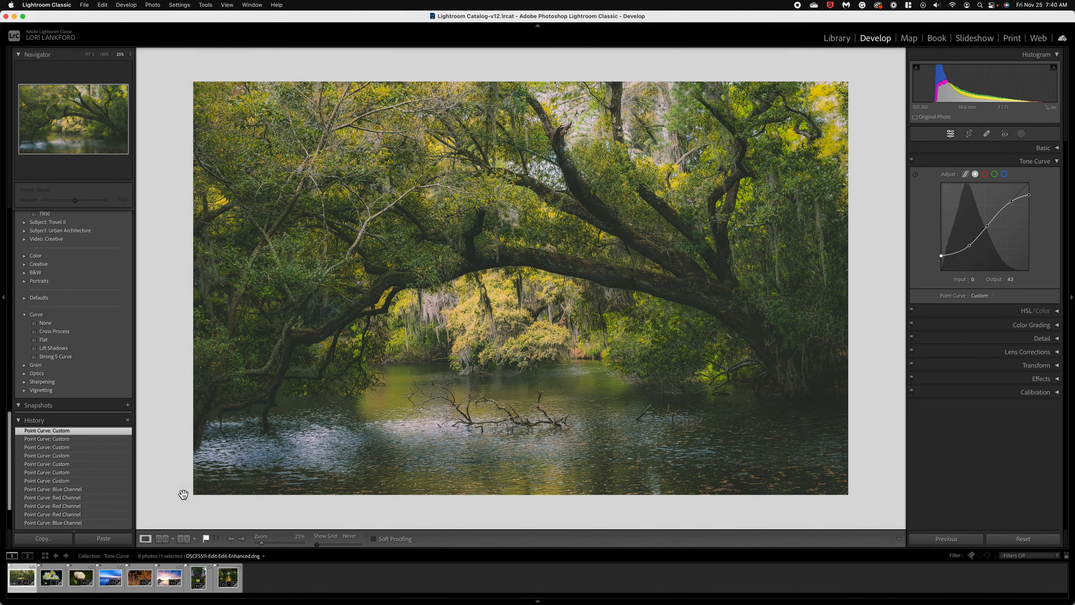
# Open the pale peony photo and enlarge it in the preview
pyautogui.click(75, 581)
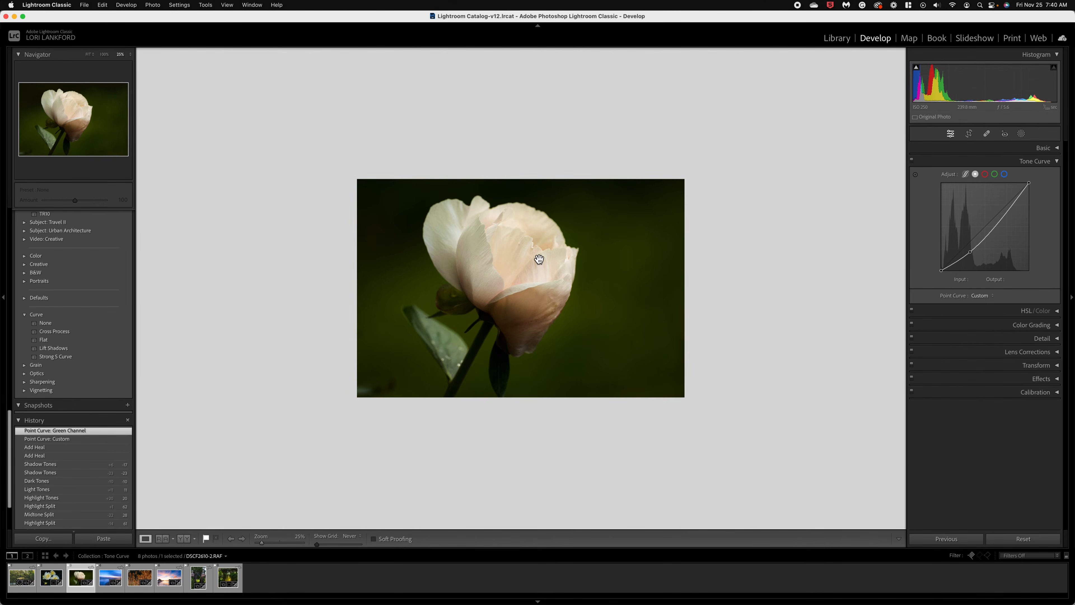
pyautogui.press('super+equal')
pyautogui.press('super+equal')
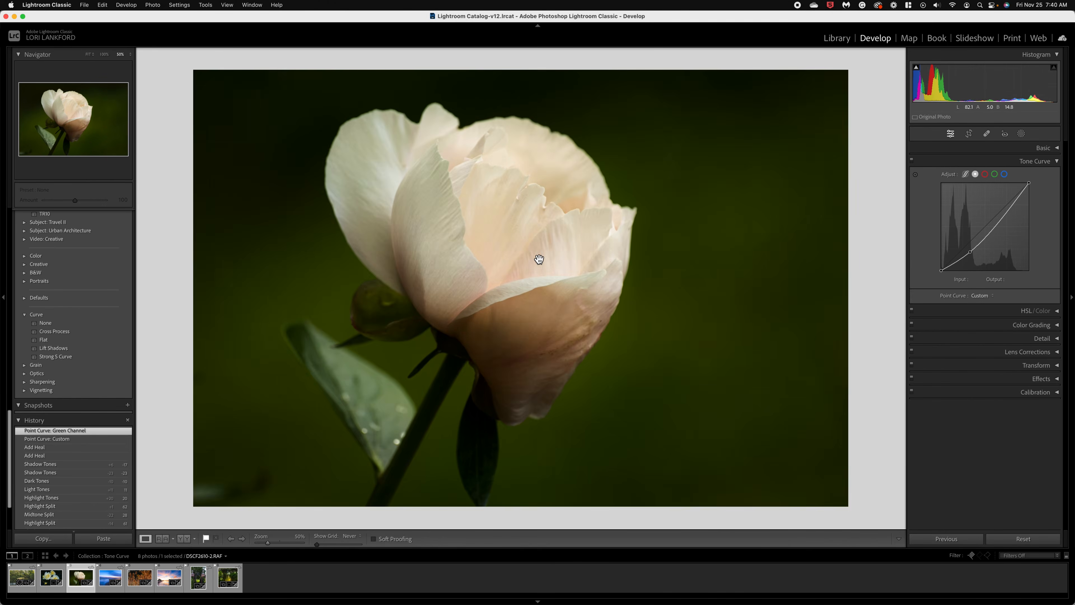
# Try a faded look on the peony by raising the curve's black point to output 41 and lowering its white point to about 217
pyautogui.moveTo(943, 271); pyautogui.dragTo(941, 262)
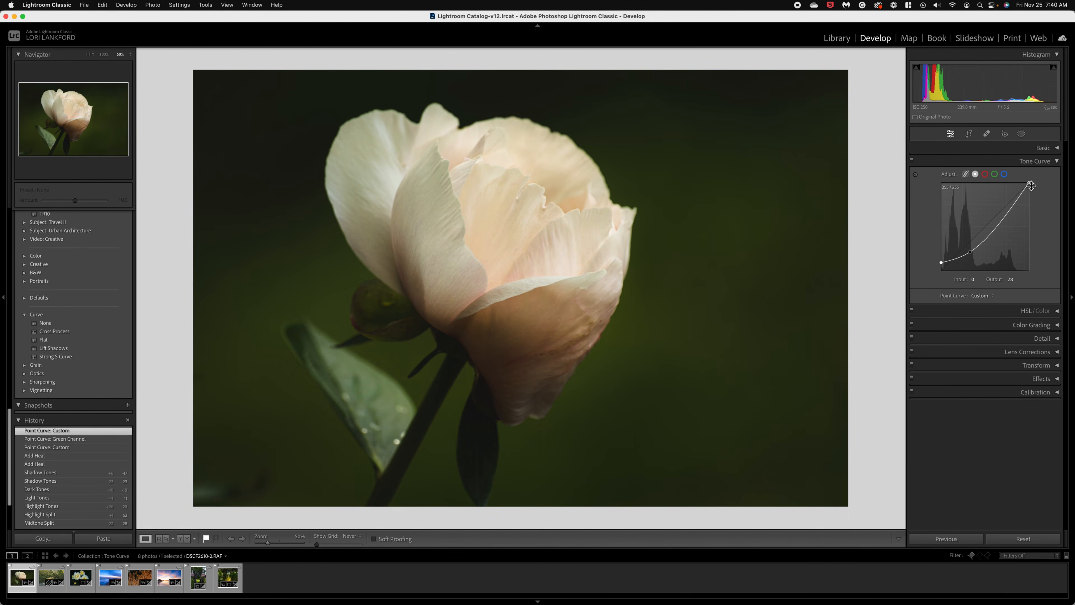
pyautogui.moveTo(1028, 183); pyautogui.dragTo(1032, 199)
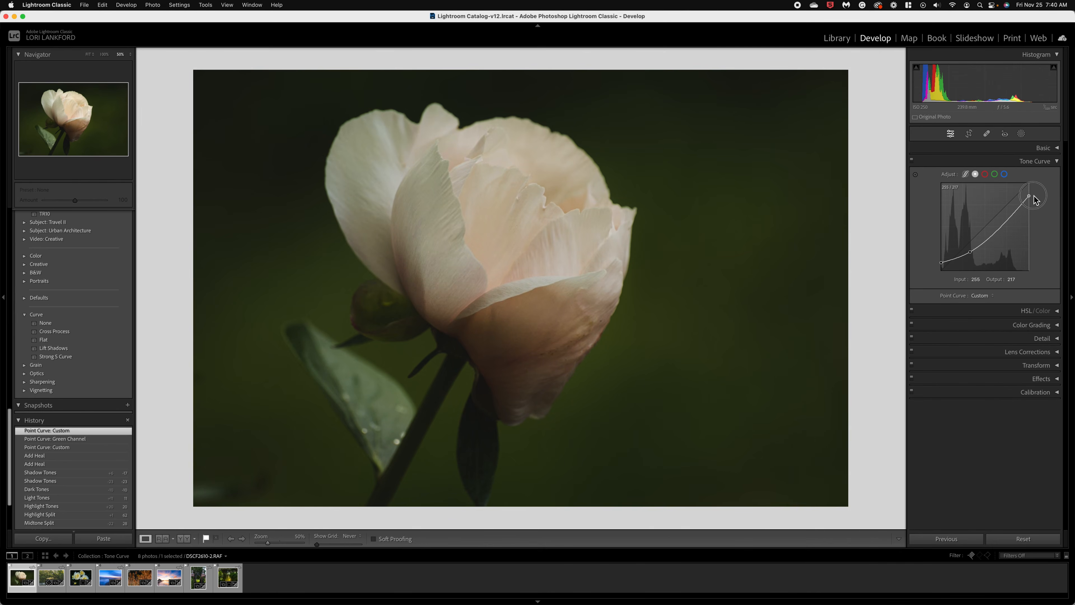
pyautogui.moveTo(942, 265); pyautogui.dragTo(940, 256)
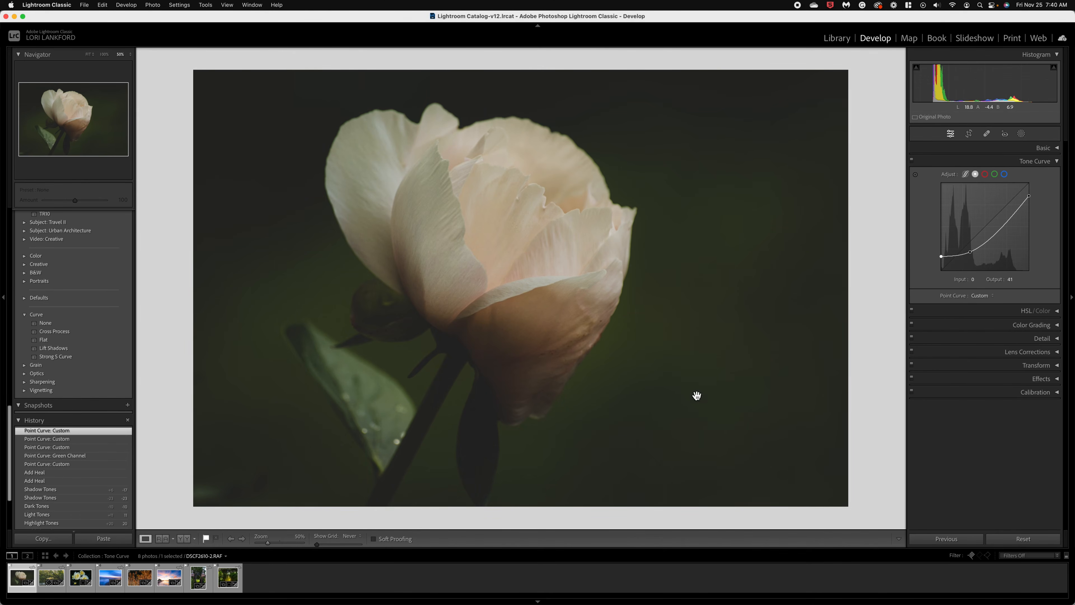
# Reset the peony's point curve channel and add a midtone point at input 126, output 117, to darken the midtones
pyautogui.rightClick(971, 244)
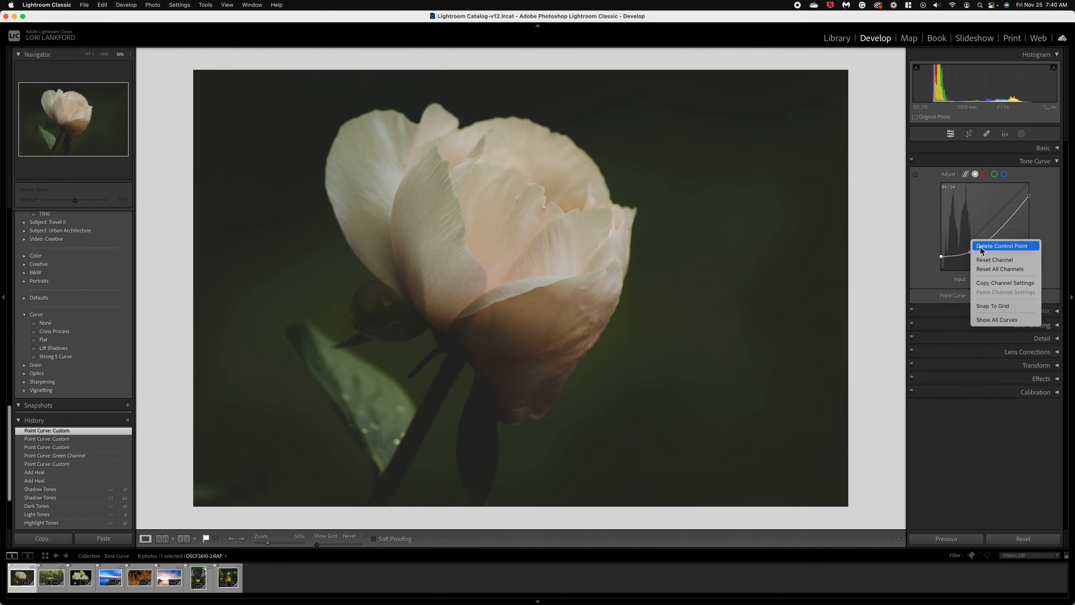
pyautogui.click(984, 260)
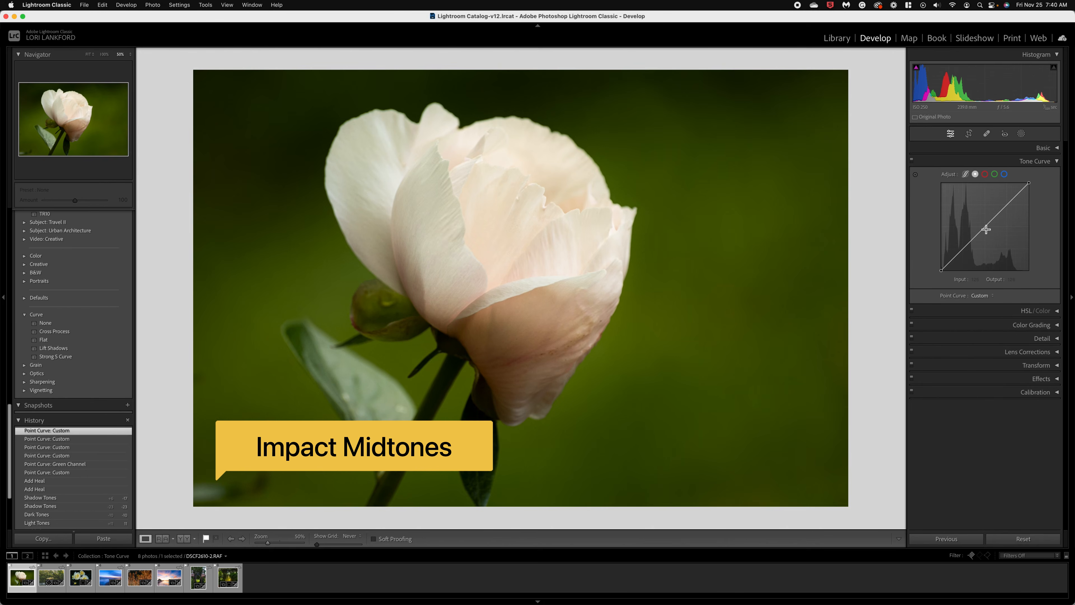
pyautogui.click(984, 227)
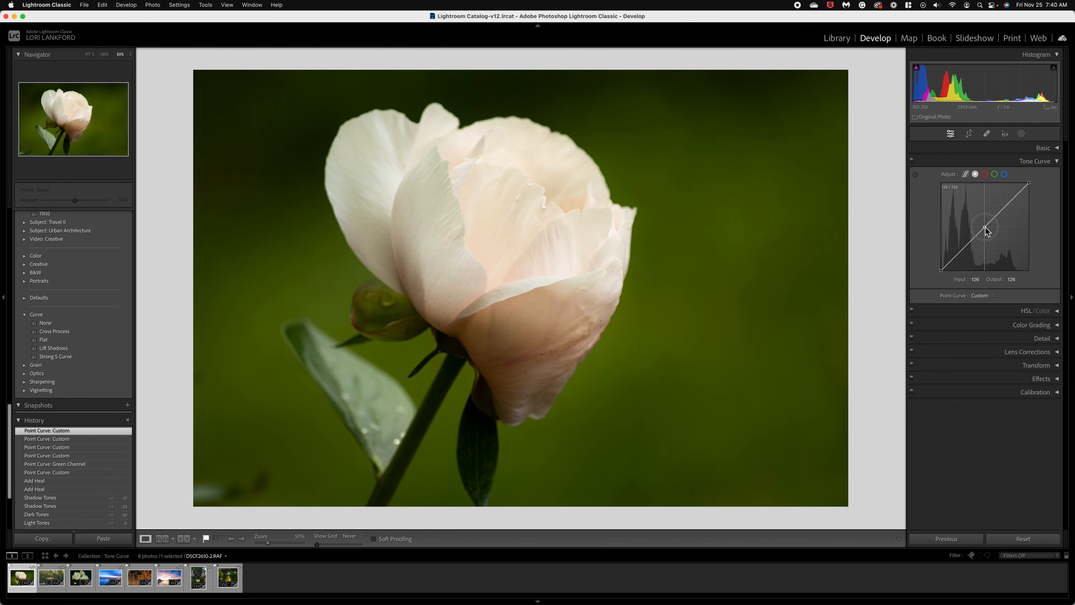
pyautogui.moveTo(985, 229)
pyautogui.mouseDown()
pyautogui.moveTo(990, 242)
pyautogui.moveTo(984, 231)
pyautogui.mouseUp()
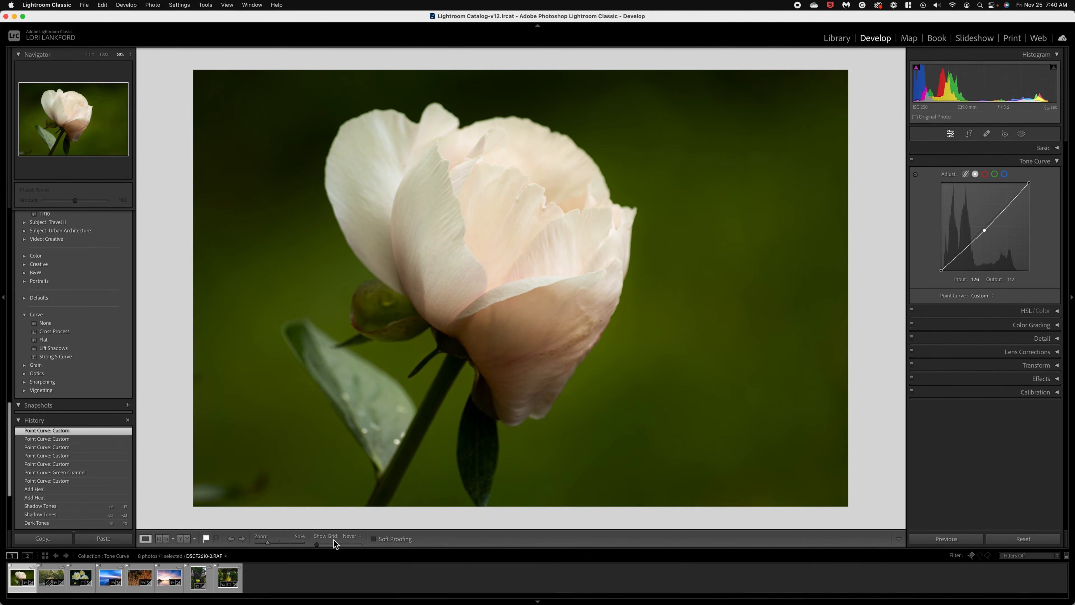
# Open the photo of the doorway with potted trees, enlarge it, and add a midtone point raised slightly above its linear curve
pyautogui.click(228, 578)
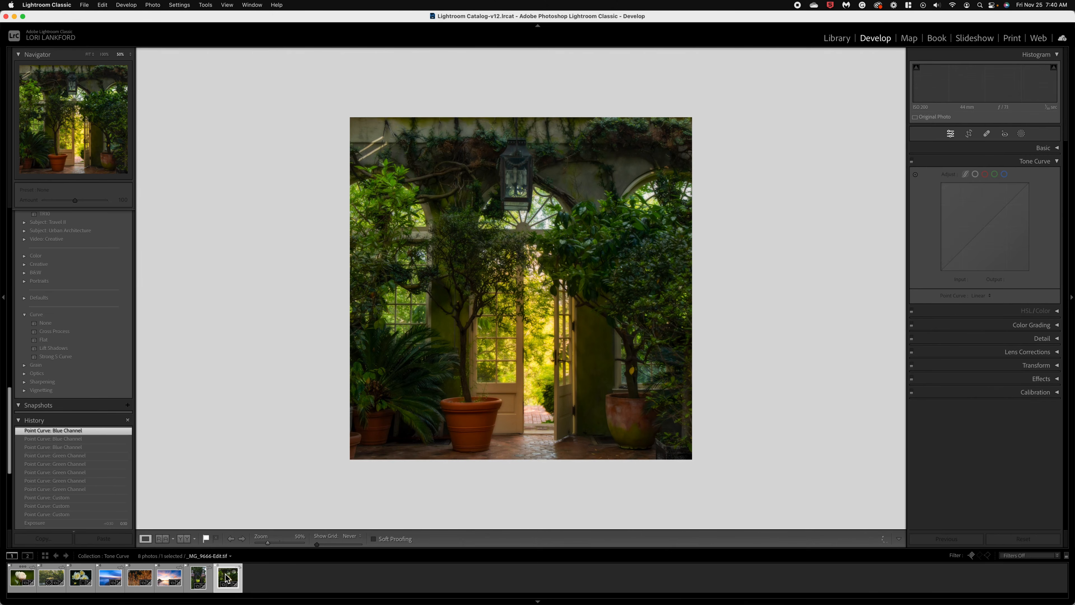
pyautogui.press('super+equal')
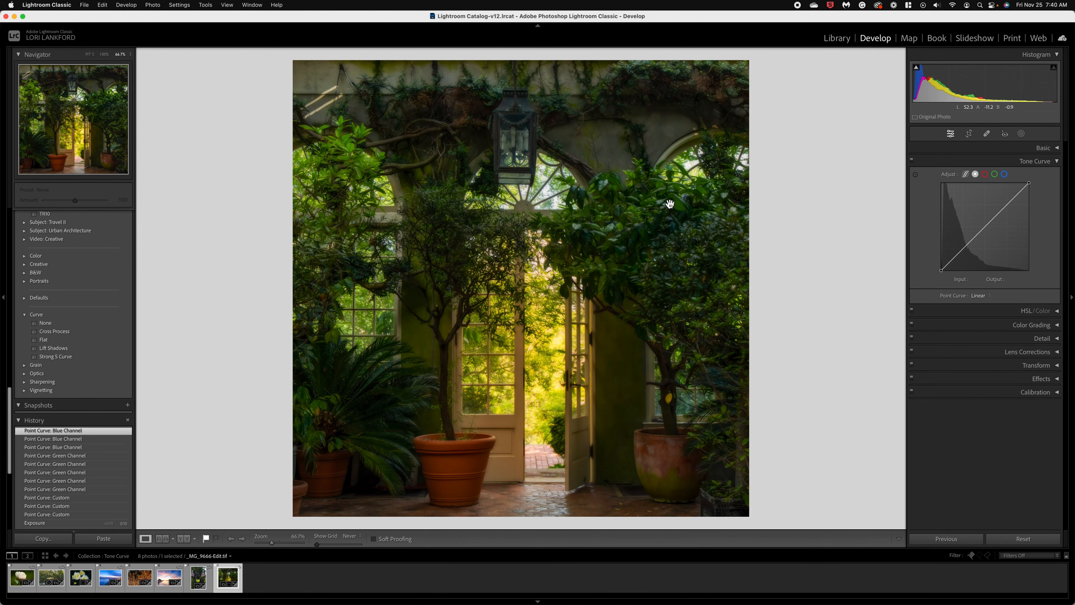
pyautogui.click(985, 228)
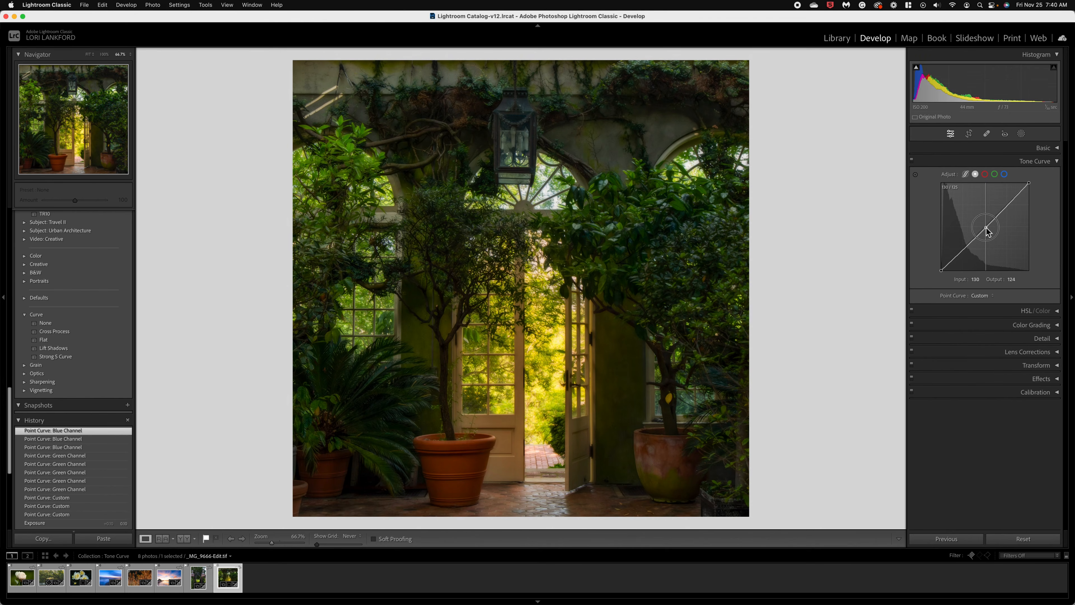
pyautogui.moveTo(986, 227); pyautogui.dragTo(985, 226)
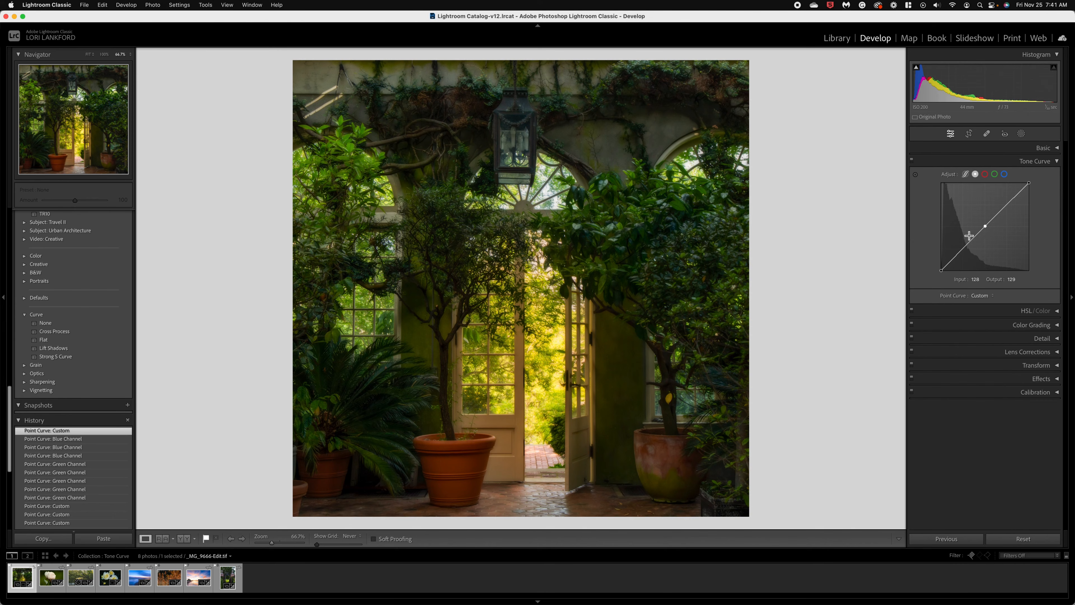
pyautogui.moveTo(985, 227); pyautogui.dragTo(984, 224)
# Return to the peony photo, fit it in view, and lower its midtone curve point to input 135, output 108
pyautogui.click(50, 579)
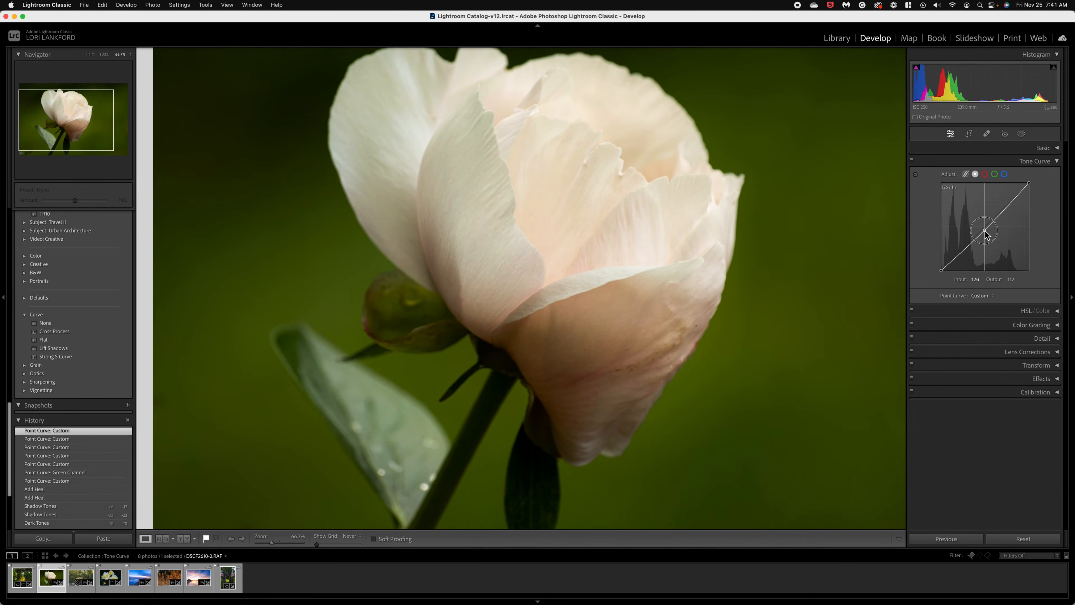
pyautogui.moveTo(985, 234); pyautogui.dragTo(988, 235)
pyautogui.press('super+minus')
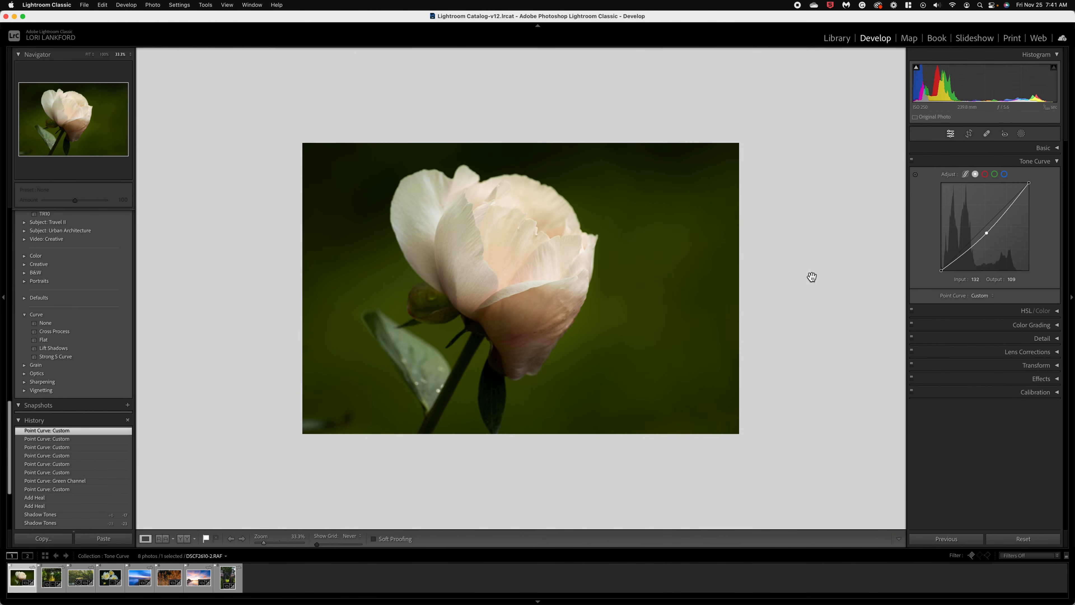
pyautogui.moveTo(987, 233); pyautogui.dragTo(988, 233)
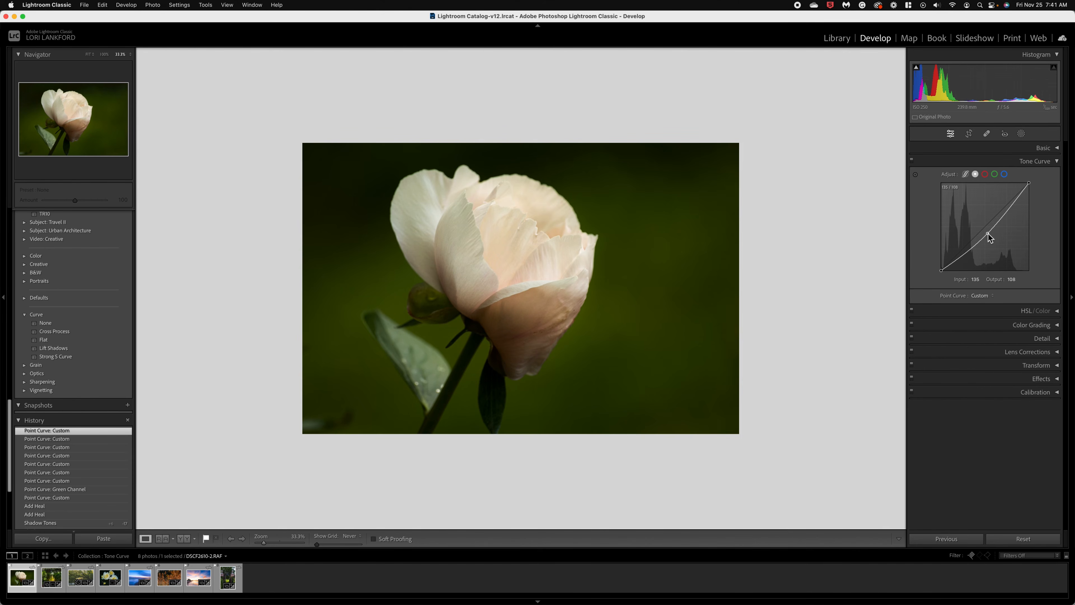